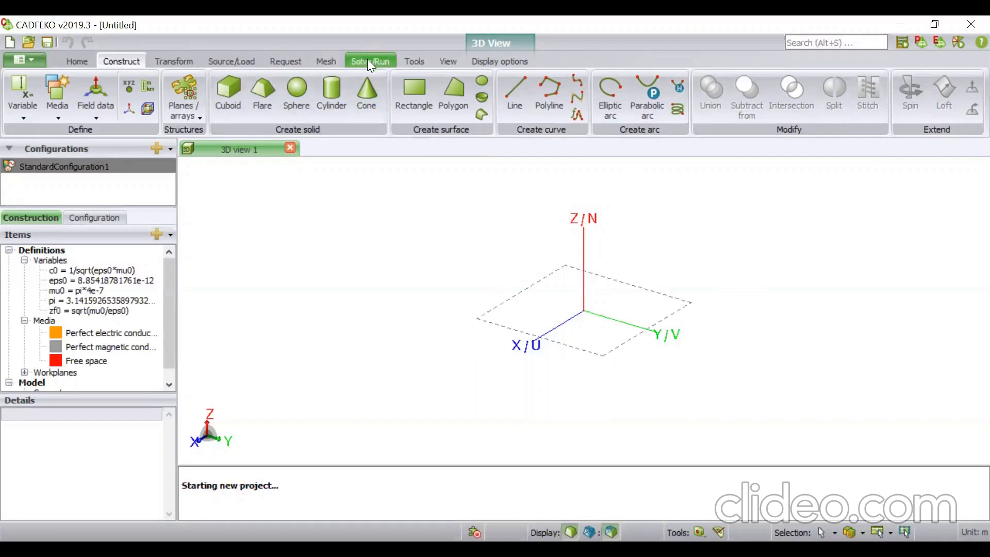
pyautogui.click(411, 66)
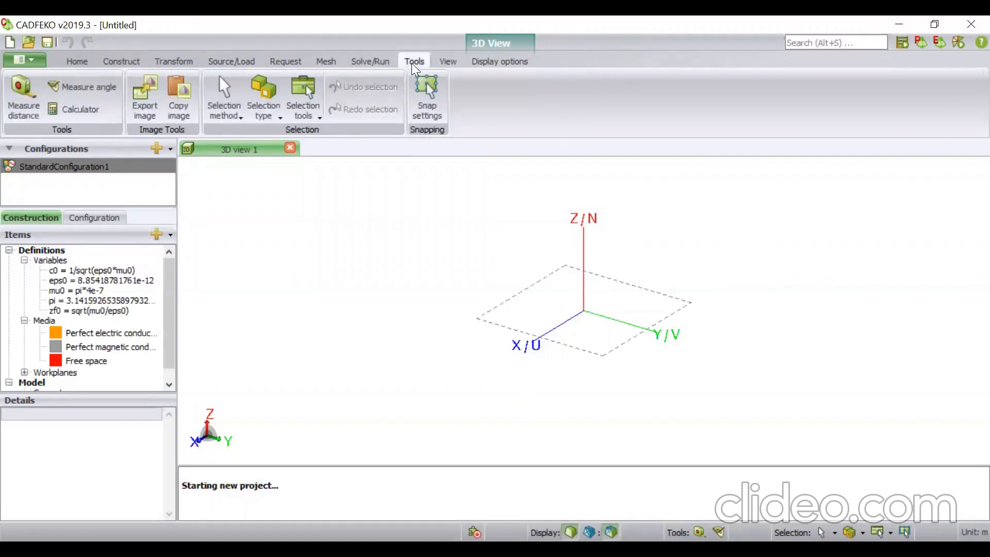
pyautogui.click(445, 60)
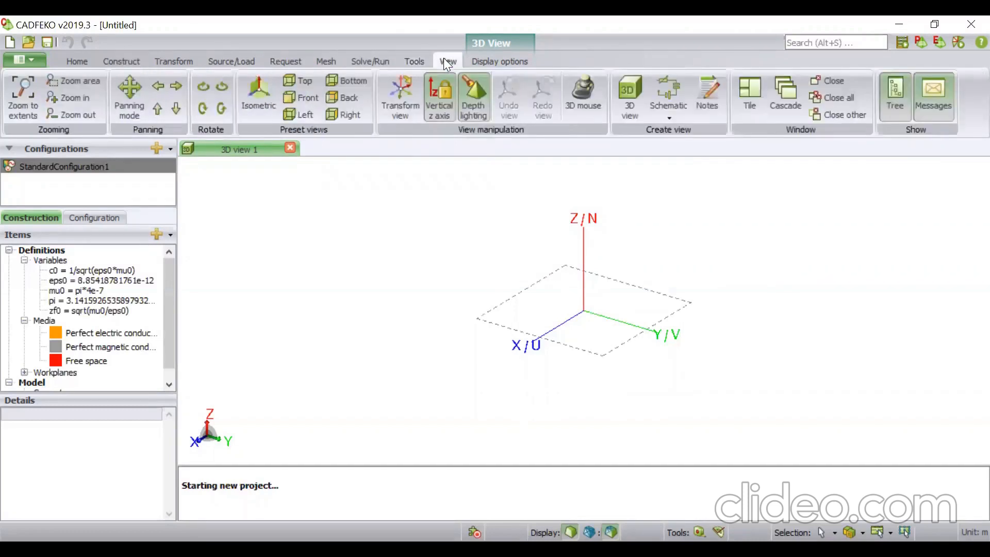
pyautogui.click(371, 60)
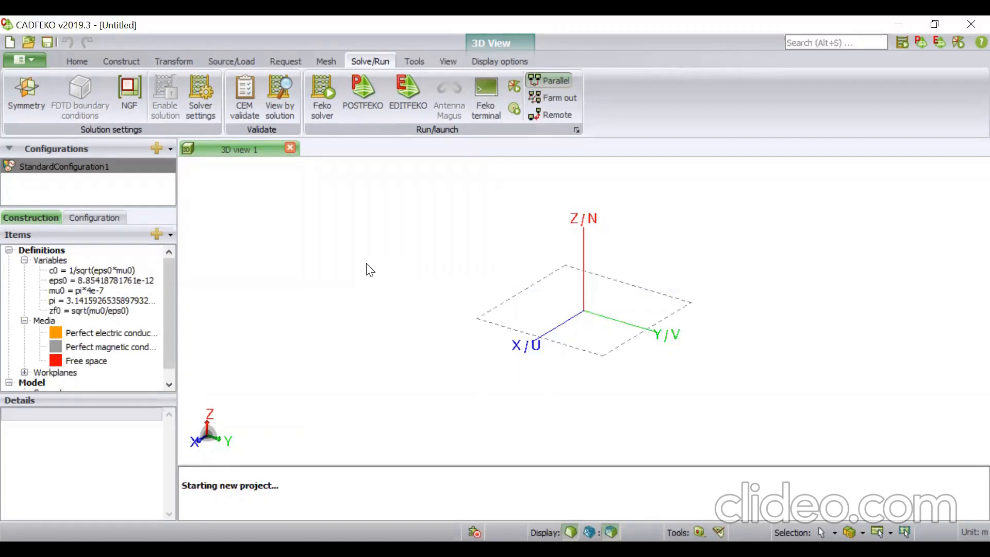
# Confirm metres as the model unit
pyautogui.click(77, 60)
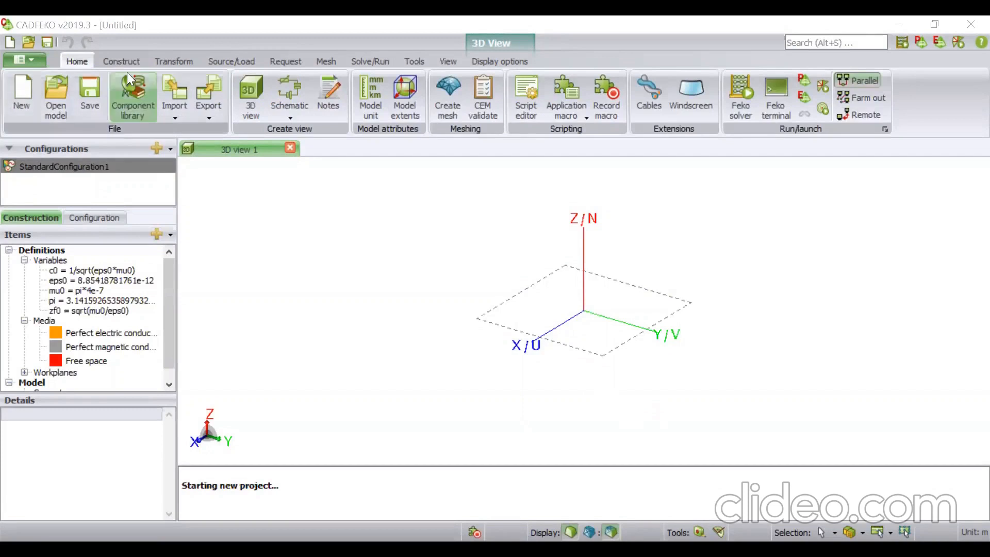
pyautogui.click(376, 107)
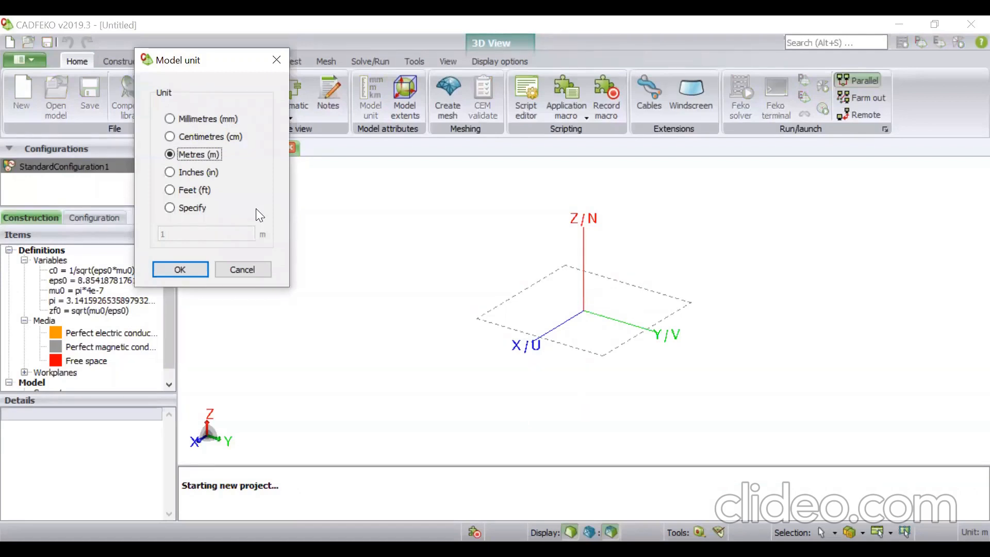
pyautogui.click(202, 269)
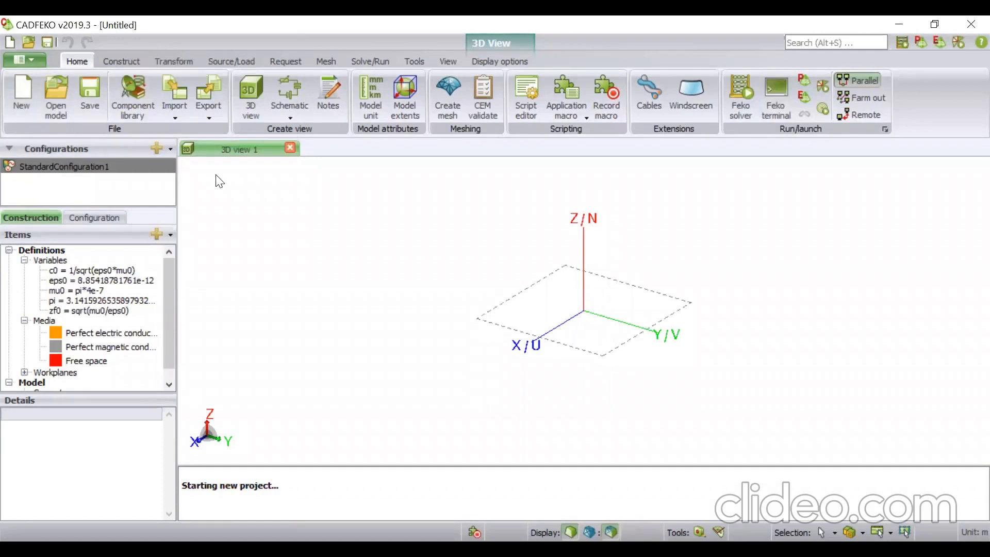
# Measure the distance from the outer to the inner corner along the lower edge of the patch notch nearest the feed point
pyautogui.click(412, 62)
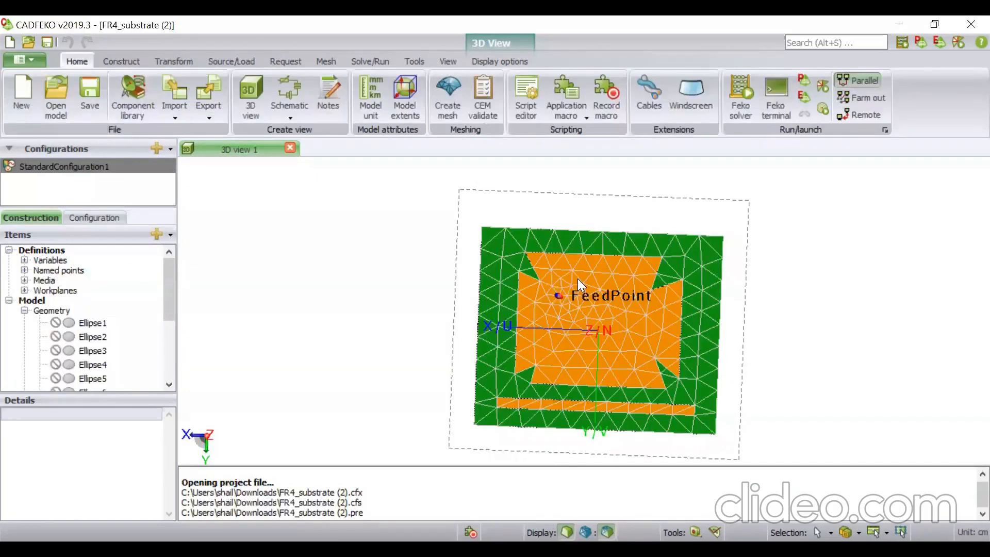
pyautogui.moveTo(685, 306); pyautogui.dragTo(698, 323)
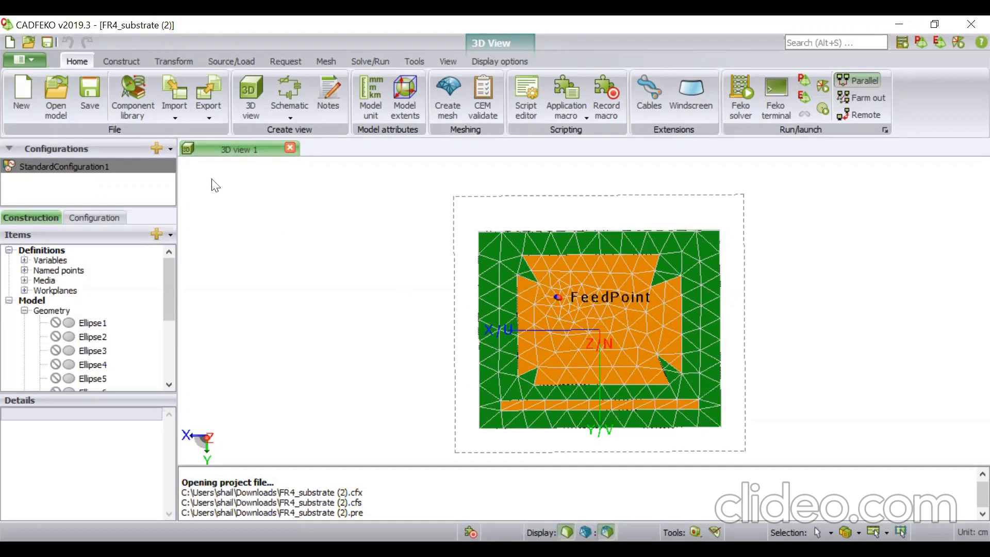
pyautogui.click(407, 63)
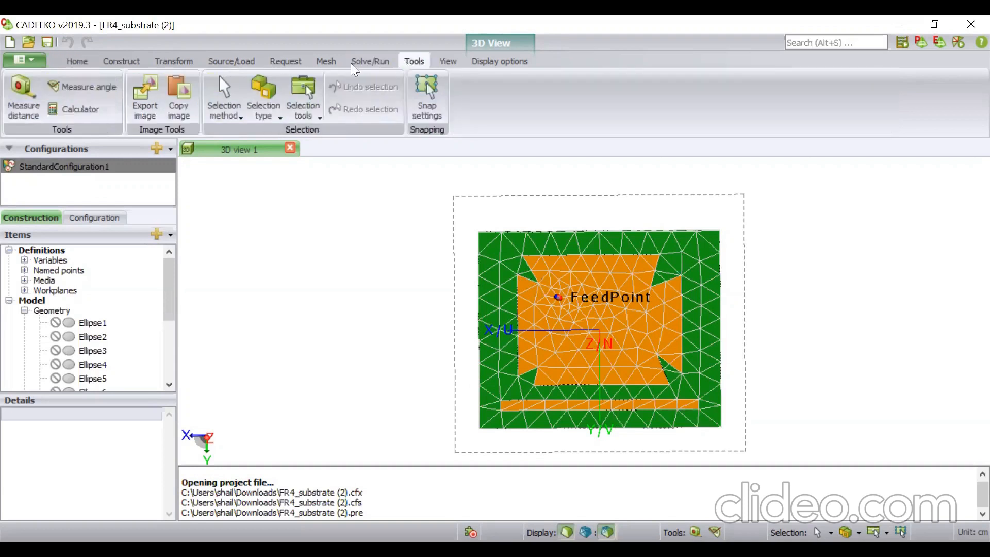
pyautogui.click(23, 98)
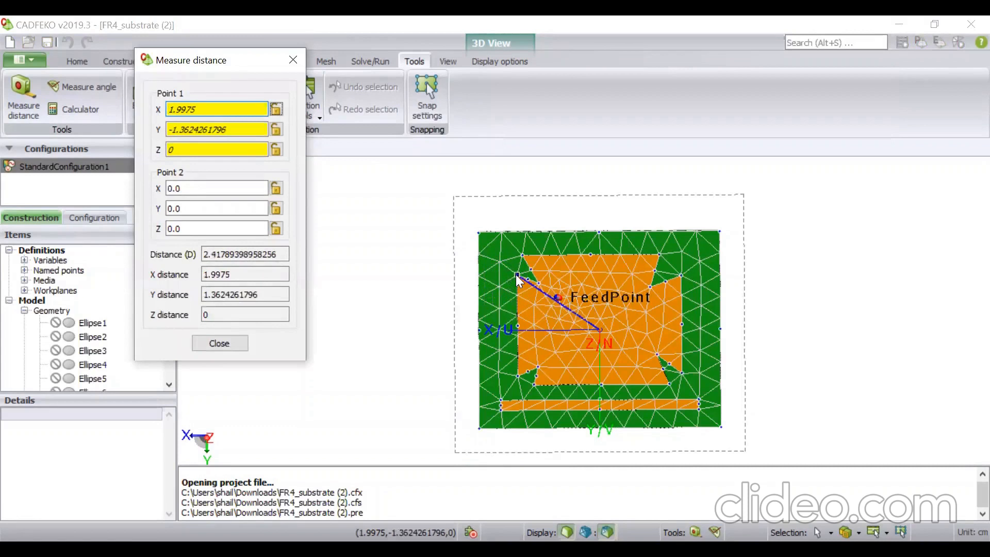
pyautogui.click(516, 275)
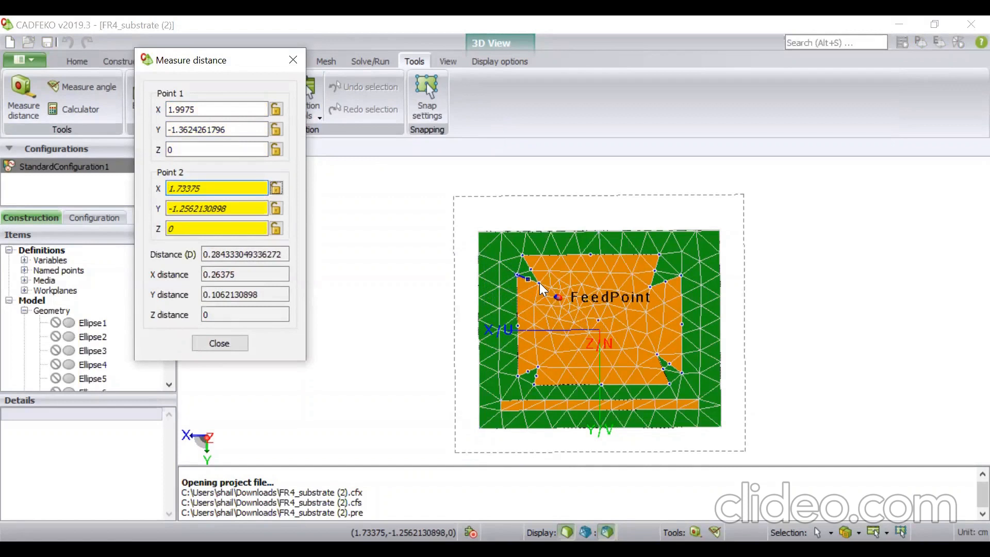
pyautogui.click(539, 282)
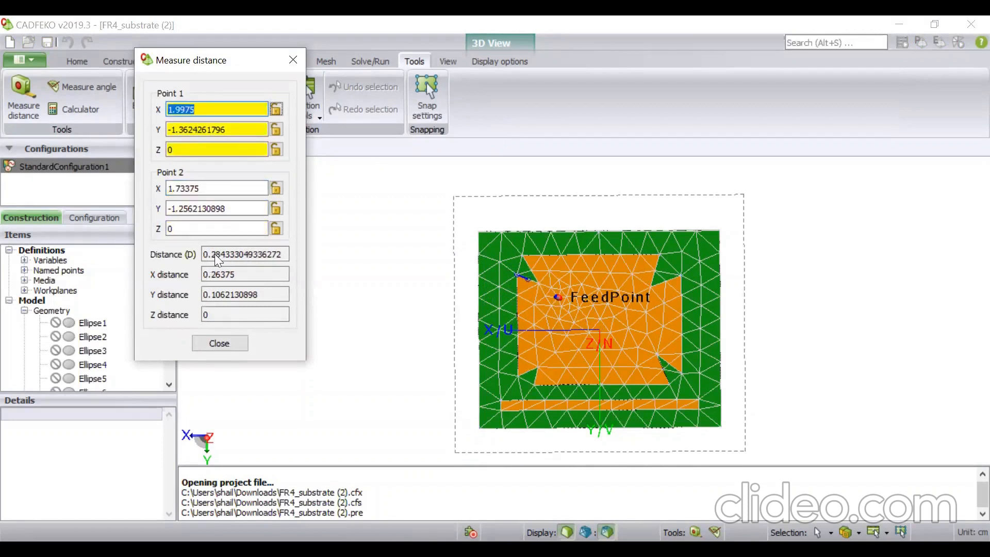
pyautogui.click(237, 345)
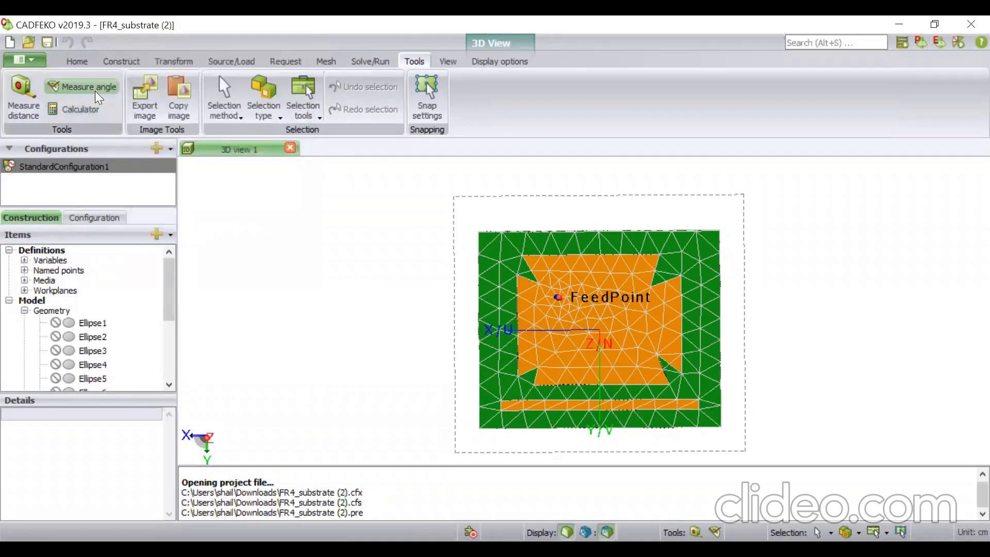
# Measure the angle at the inner corner of the patch notch nearest the feed point, using the notch's three corners
pyautogui.click(98, 97)
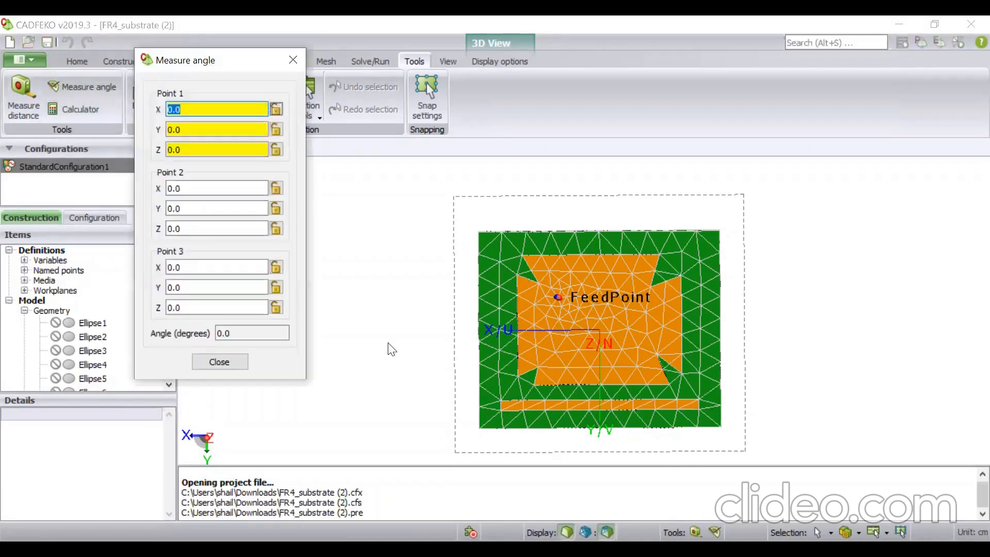
pyautogui.click(517, 276)
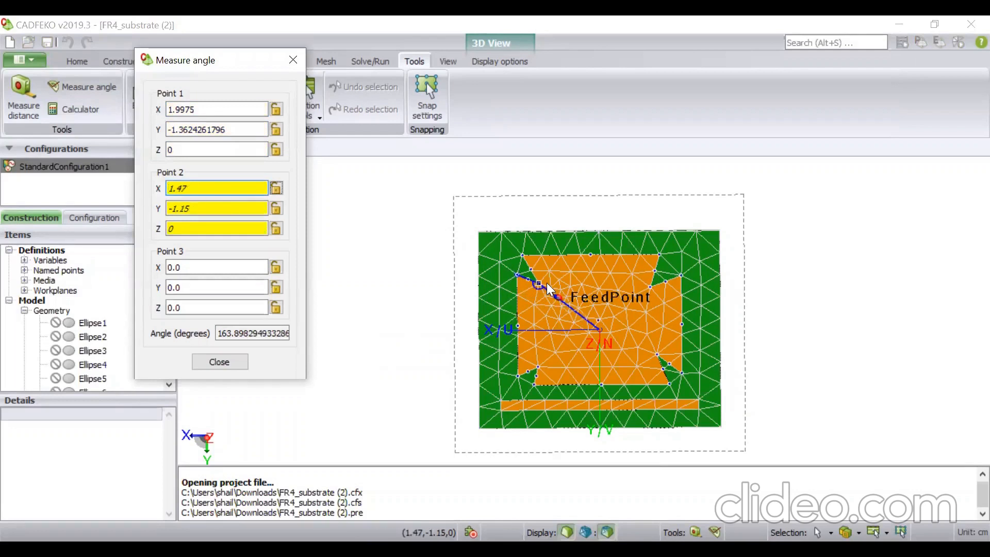
pyautogui.click(547, 283)
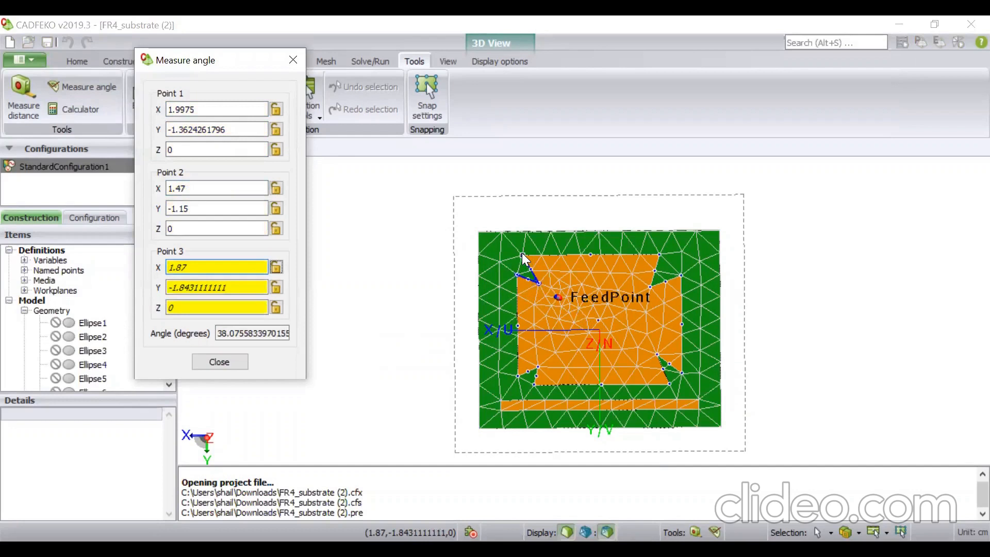
pyautogui.click(522, 253)
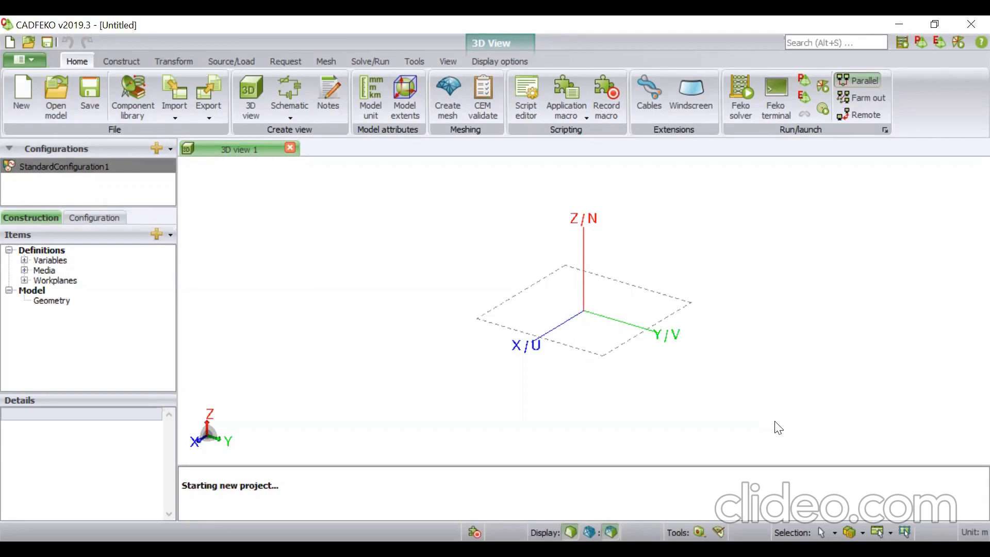
# Add a variable named f with the expression 2.4e9
pyautogui.click(24, 260)
pyautogui.click(55, 260)
pyautogui.rightClick(55, 260)
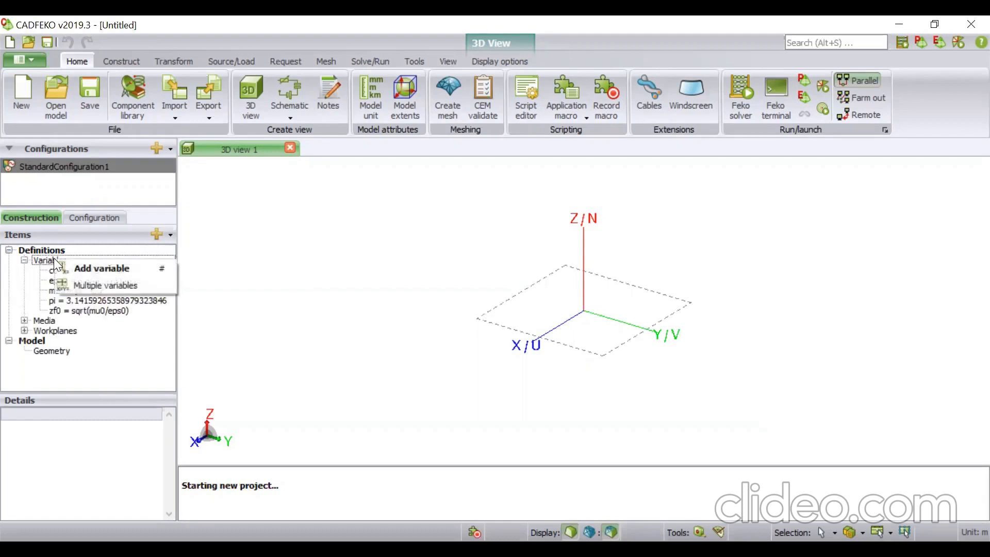
pyautogui.click(84, 269)
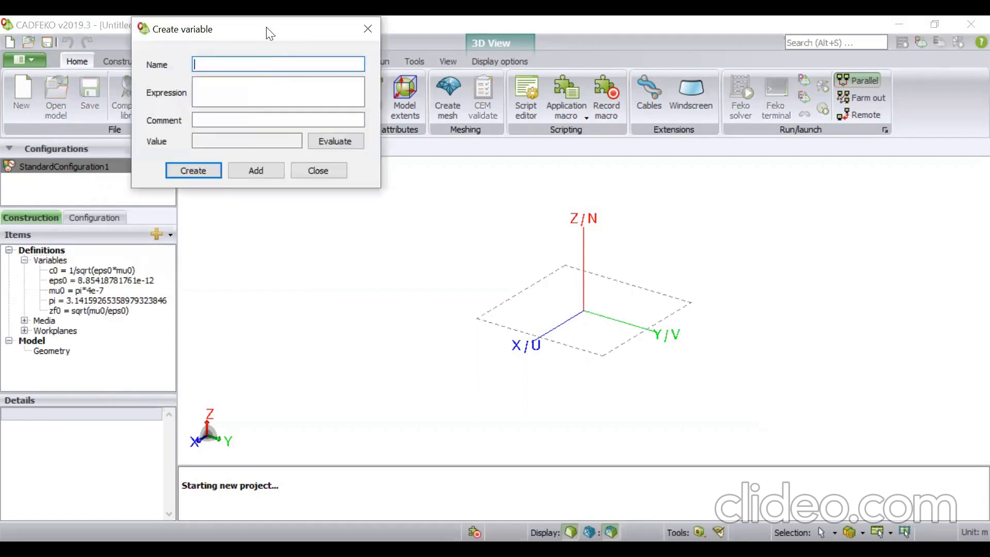
pyautogui.write('f')
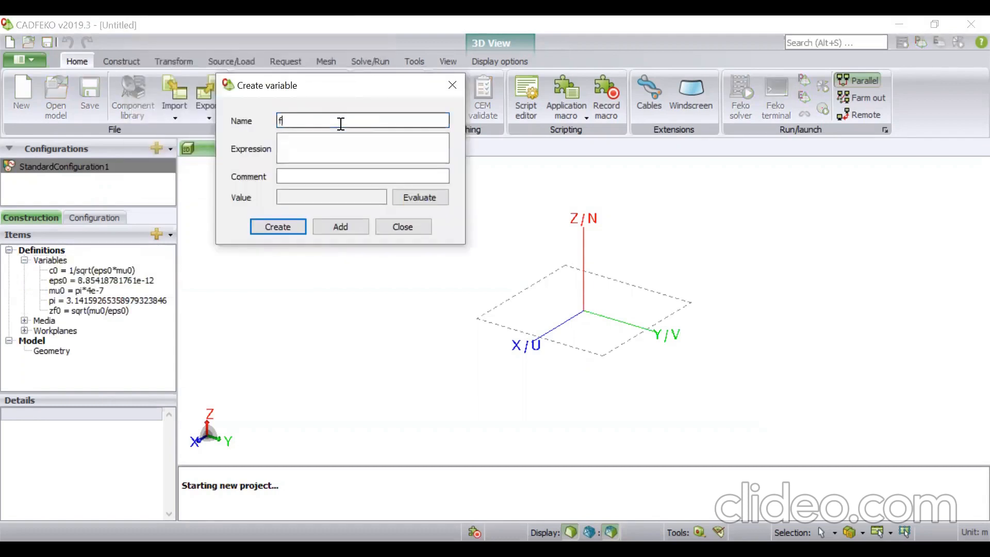
pyautogui.press('Tab')
pyautogui.write('2')
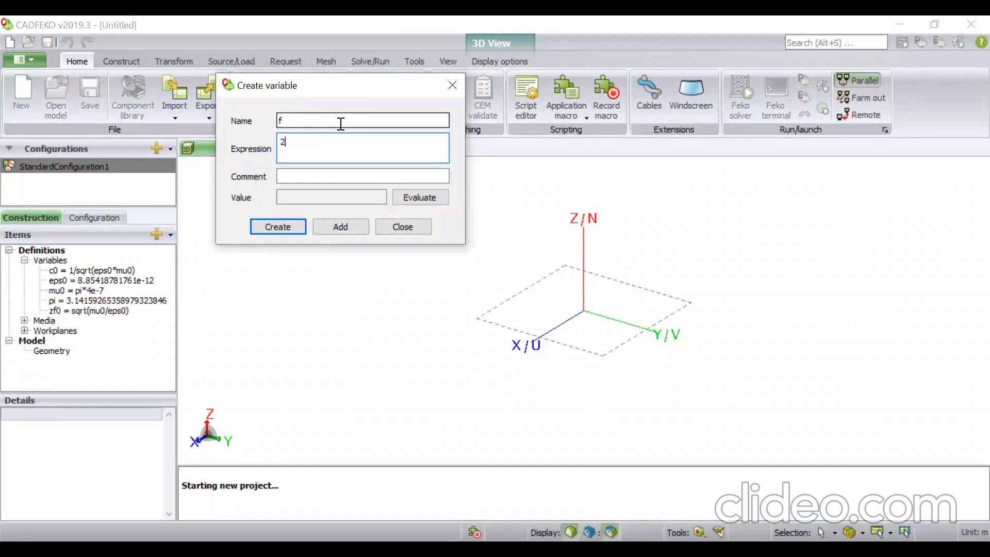
pyautogui.write('.4e9')
pyautogui.click(342, 225)
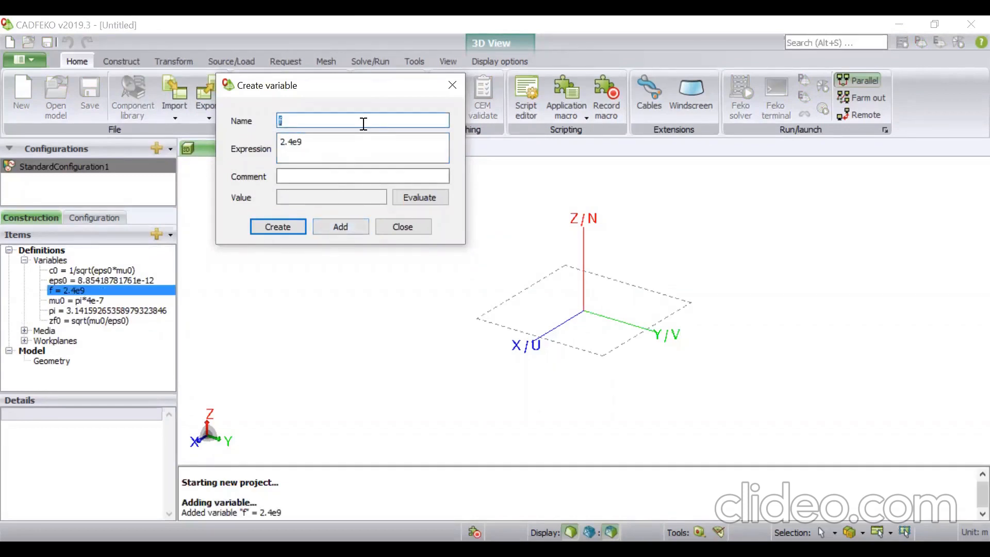
# Add a variable named lamda with the expression c0/f
pyautogui.write('lamda')
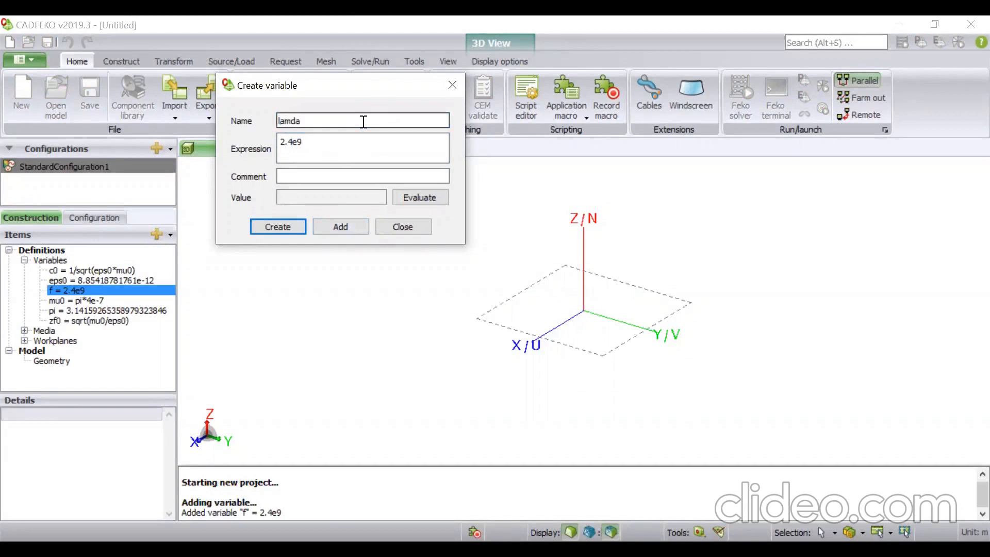
pyautogui.press('Tab')
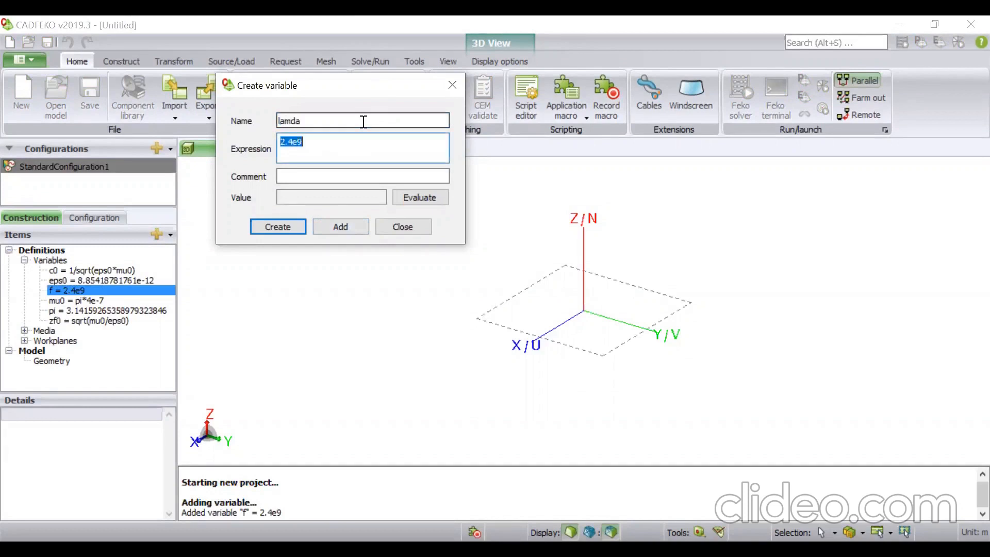
pyautogui.write('c0/f')
pyautogui.click(359, 229)
# Create a variable named h with the expression lamda/2 and finish defining variables
pyautogui.write('h')
pyautogui.click(369, 141)
pyautogui.press('BackSpace')
pyautogui.press('BackSpace')
pyautogui.press('BackSpace')
pyautogui.press('BackSpace')
pyautogui.write('lamda')
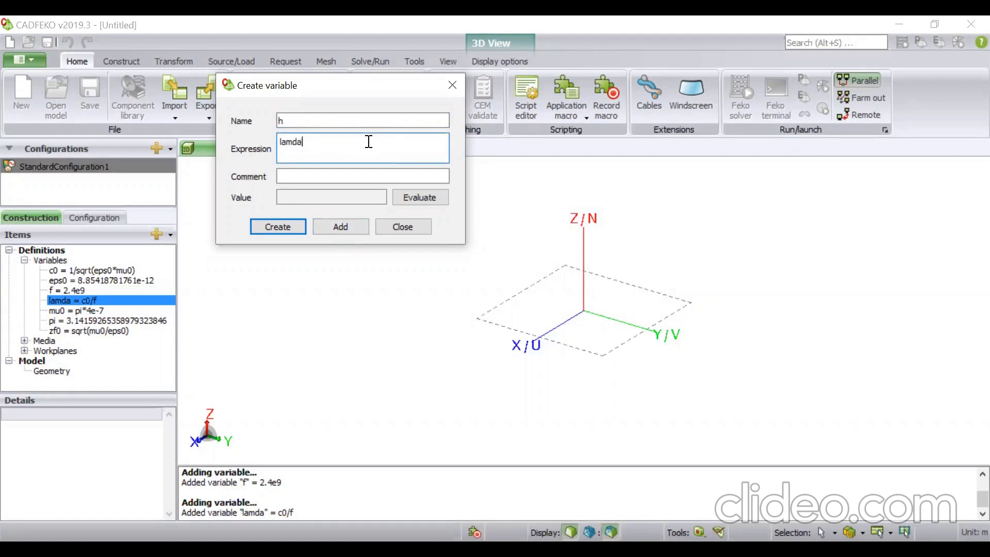
pyautogui.write('/2')
pyautogui.click(290, 226)
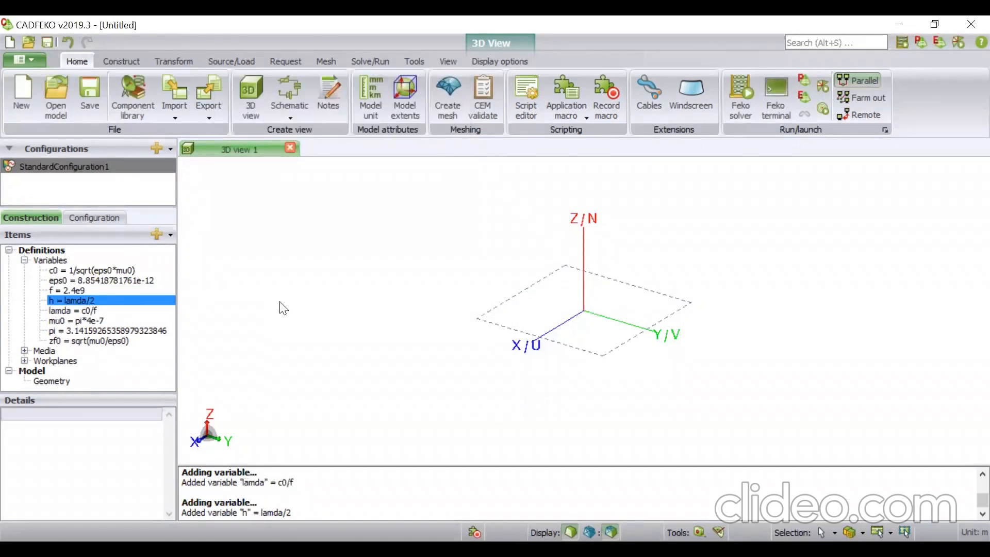
# Start a new line and set the U and V coordinates of its end point to 0
pyautogui.click(107, 59)
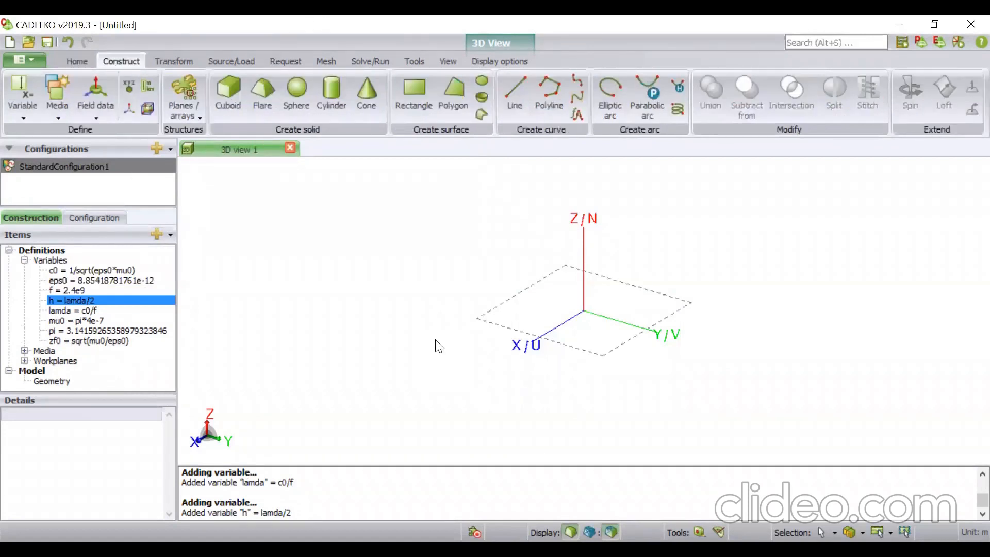
pyautogui.click(519, 91)
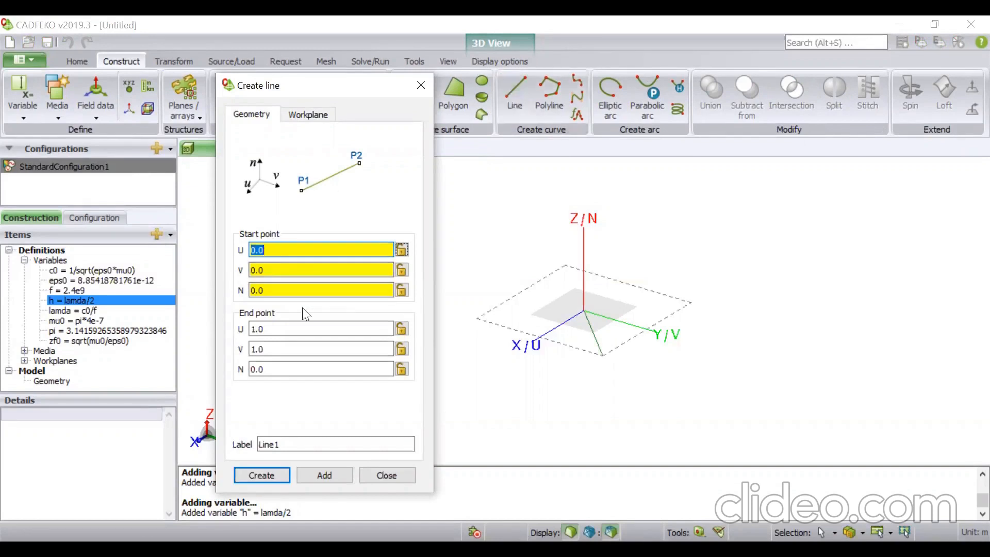
pyautogui.click(304, 329)
pyautogui.press('BackSpace')
pyautogui.press('BackSpace')
pyautogui.press('BackSpace')
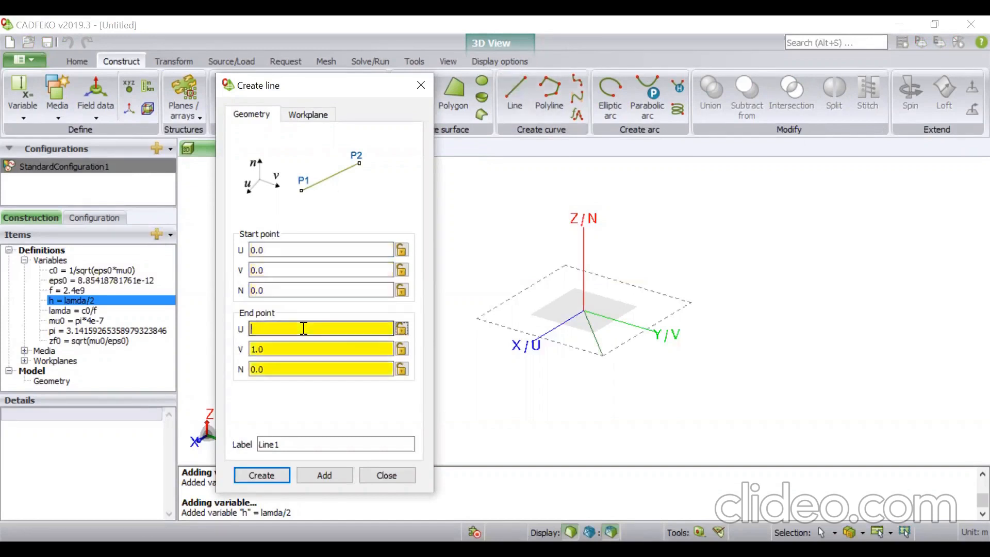
pyautogui.write('0')
pyautogui.press('Tab')
pyautogui.write('0')
# Set the line's N coordinate to -h/2 at the start point and h/2 at the end point
pyautogui.click(314, 286)
pyautogui.press('BackSpace')
pyautogui.press('BackSpace')
pyautogui.press('BackSpace')
pyautogui.write('-h/2')
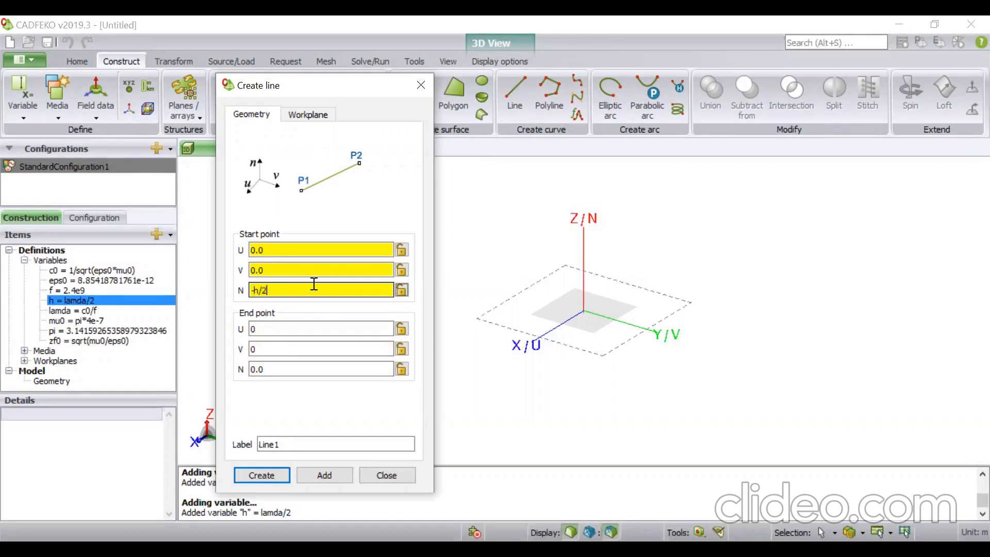
pyautogui.click(294, 369)
pyautogui.press('BackSpace')
pyautogui.press('BackSpace')
pyautogui.press('BackSpace')
pyautogui.write('h/2')
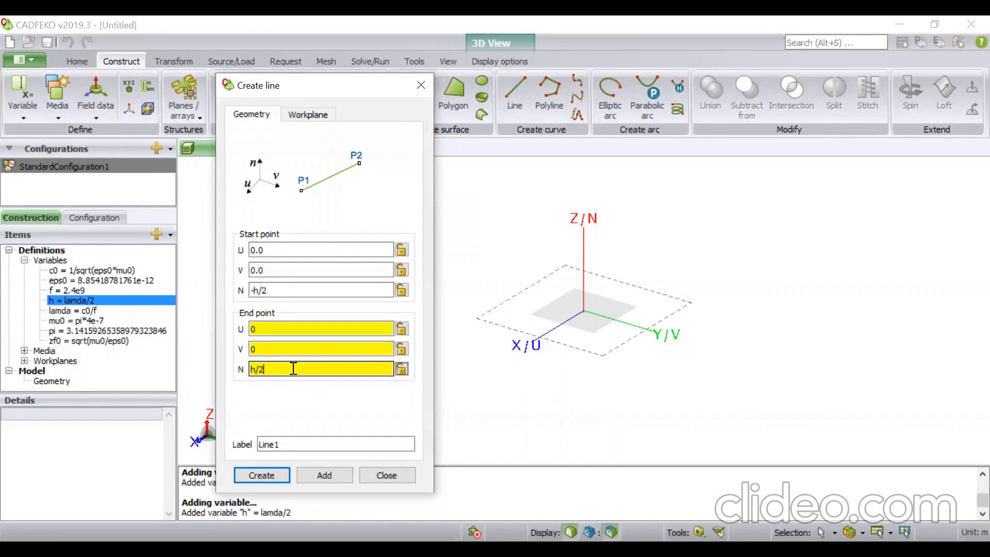
# Label the line Dipole and create it
pyautogui.click(296, 441)
pyautogui.press('BackSpace')
pyautogui.press('BackSpace')
pyautogui.press('BackSpace')
pyautogui.press('BackSpace')
pyautogui.press('BackSpace')
pyautogui.write('Di')
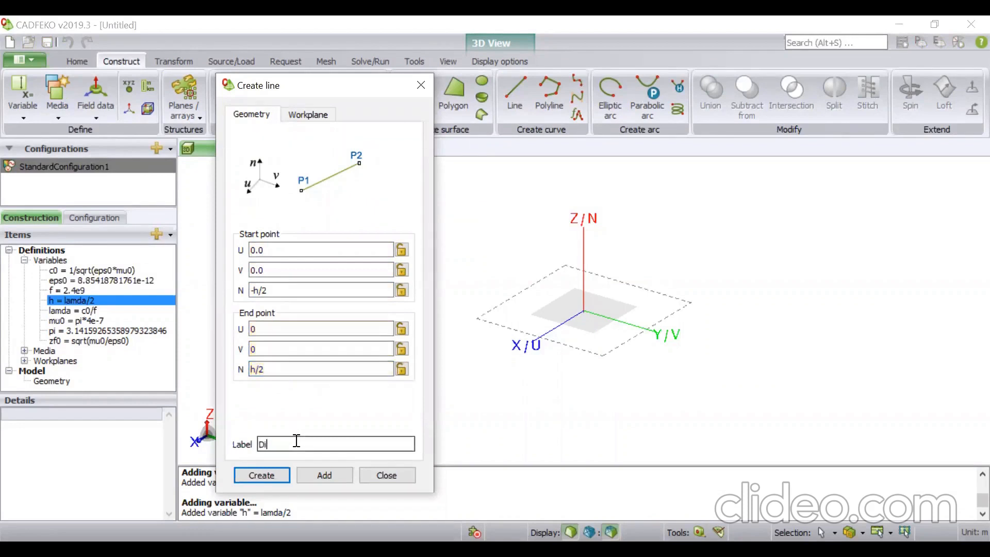
pyautogui.write('pole')
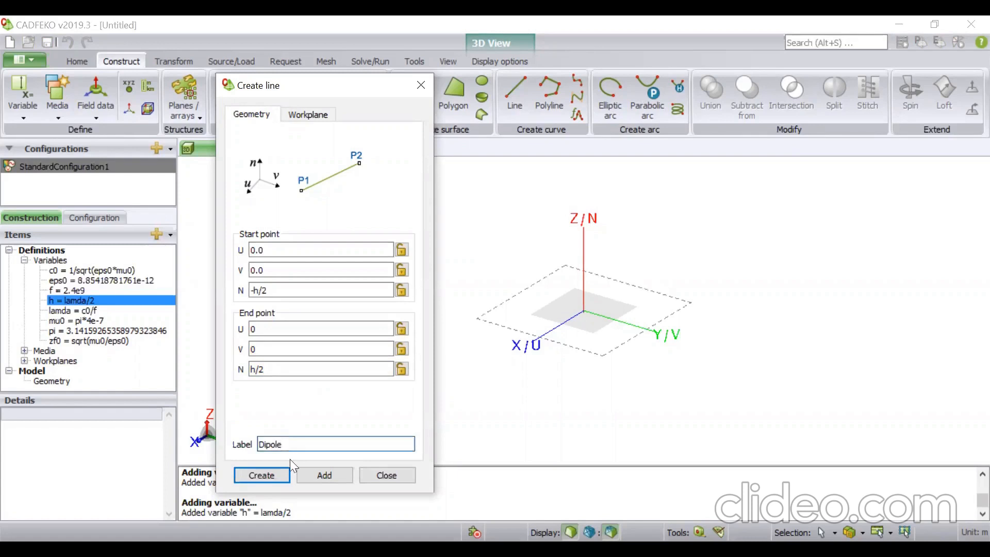
pyautogui.click(273, 475)
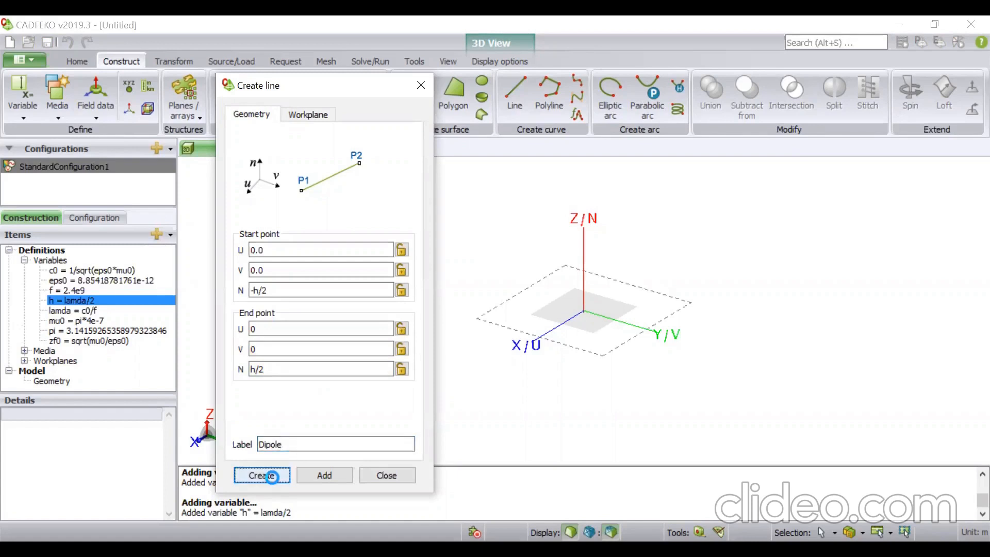
pyautogui.click(272, 475)
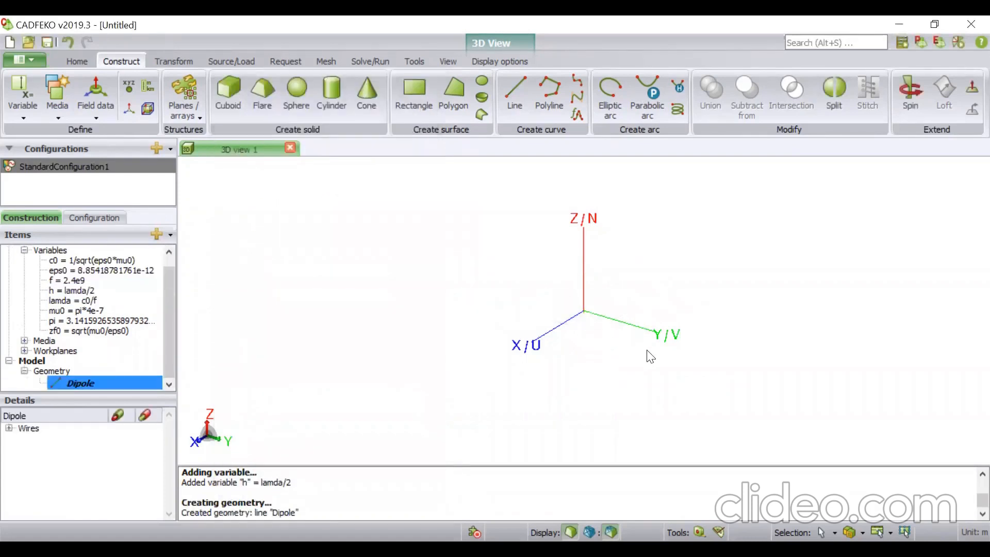
pyautogui.moveTo(640, 334); pyautogui.dragTo(614, 323)
pyautogui.scroll(5, 613, 323)
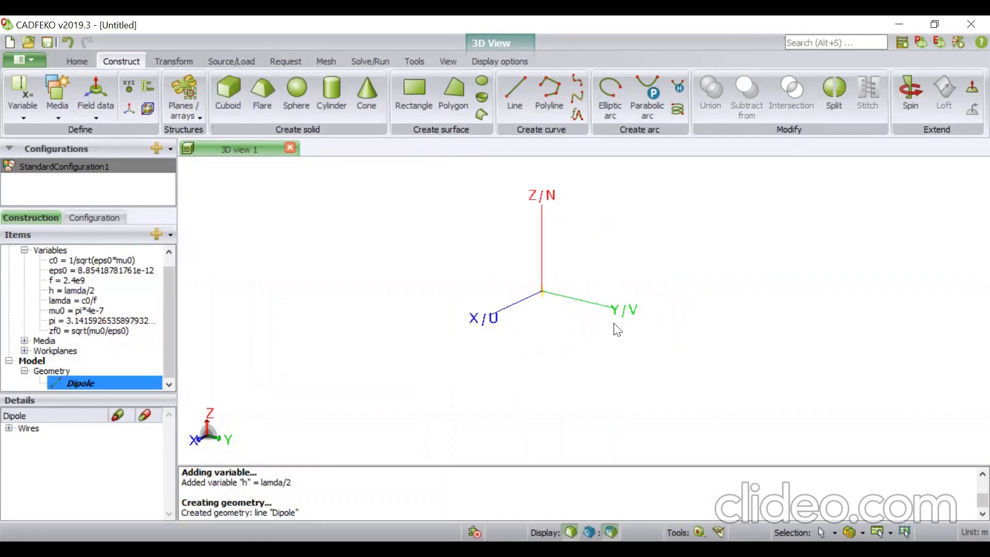
pyautogui.moveTo(485, 260); pyautogui.dragTo(489, 287)
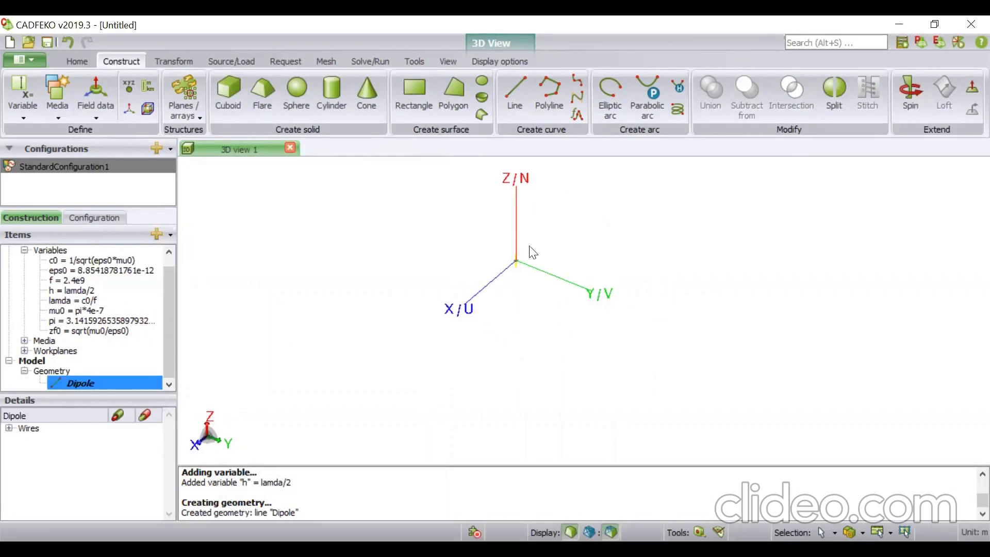
pyautogui.moveTo(550, 244); pyautogui.dragTo(551, 225)
pyautogui.scroll(3, 508, 285)
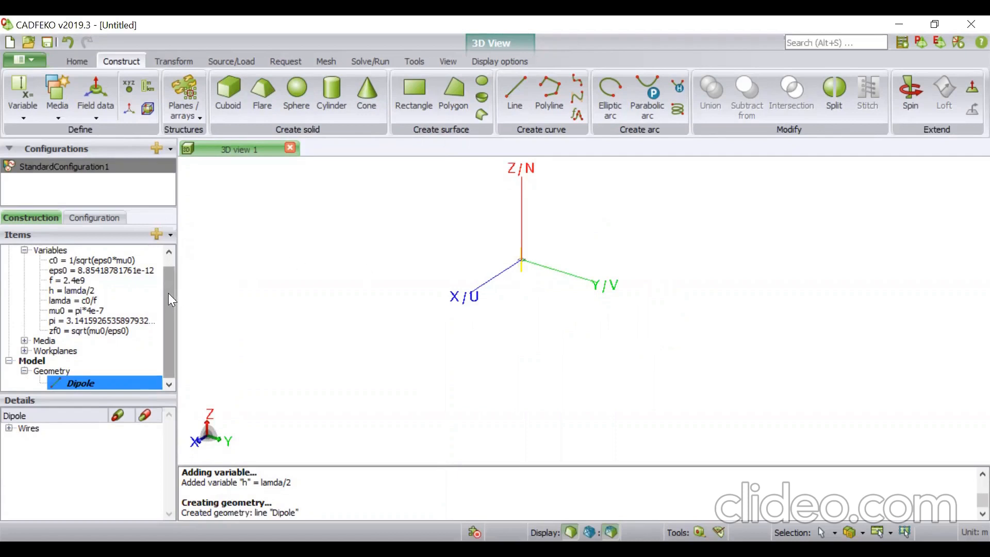
# Create a wire port on the segment at the middle of the dipole's wire
pyautogui.click(9, 428)
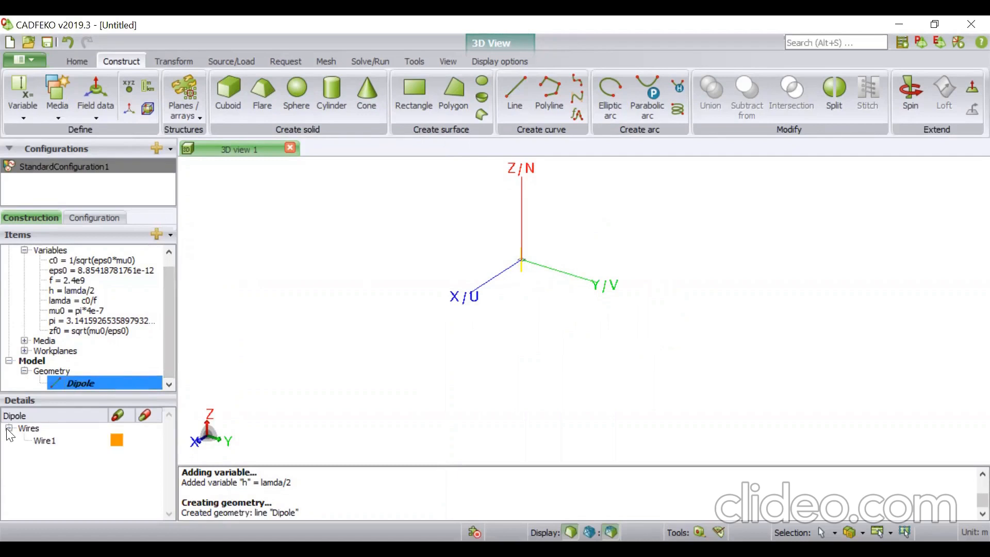
pyautogui.click(42, 442)
pyautogui.rightClick(38, 447)
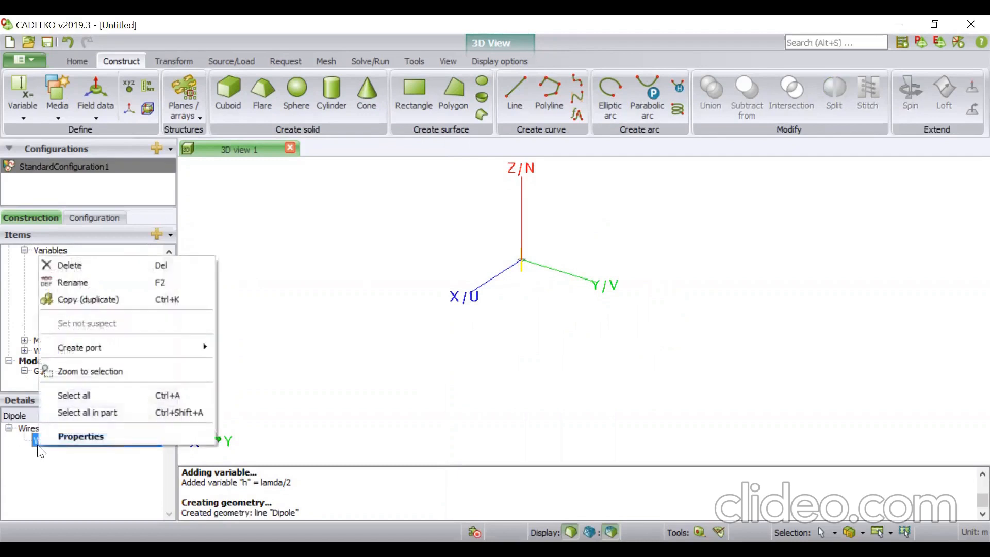
pyautogui.moveTo(166, 343)
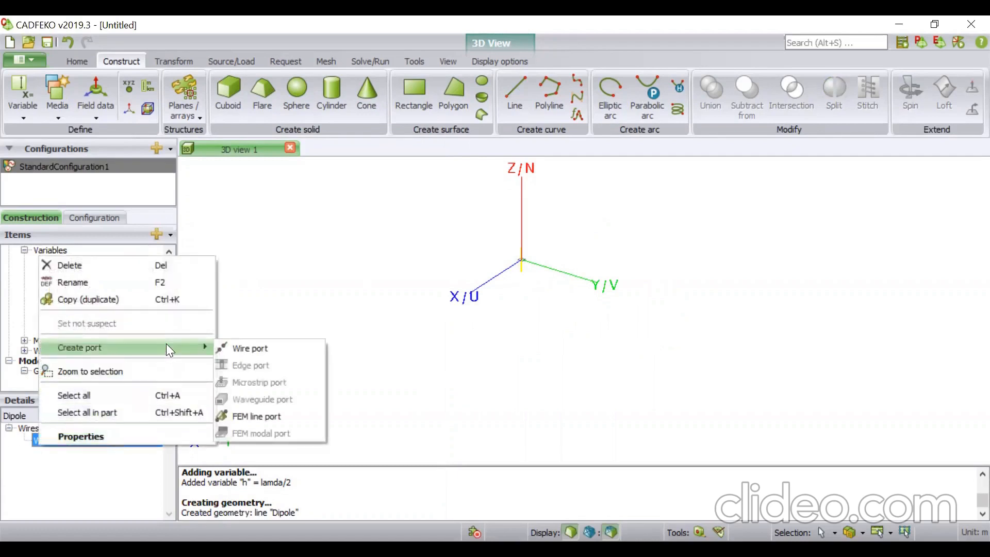
pyautogui.click(240, 347)
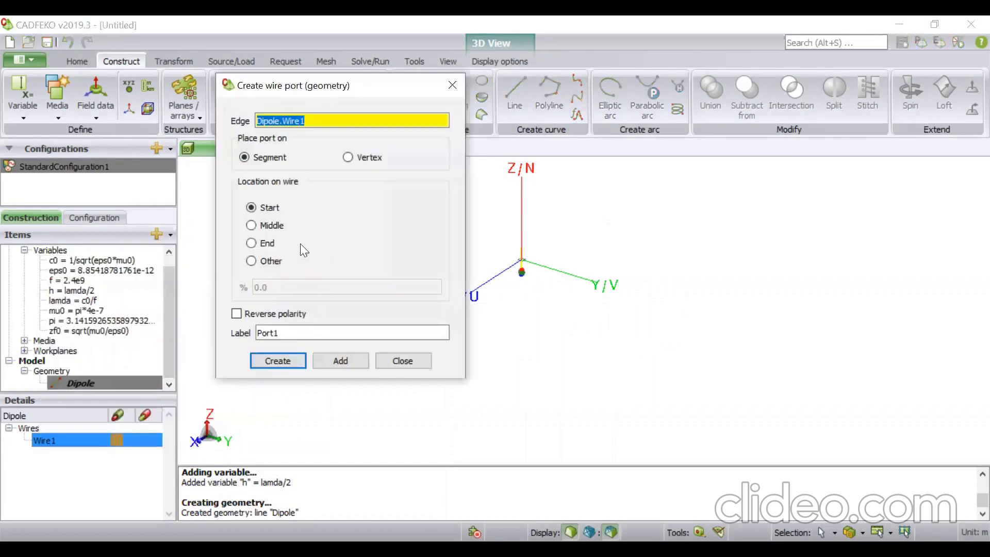
pyautogui.click(268, 225)
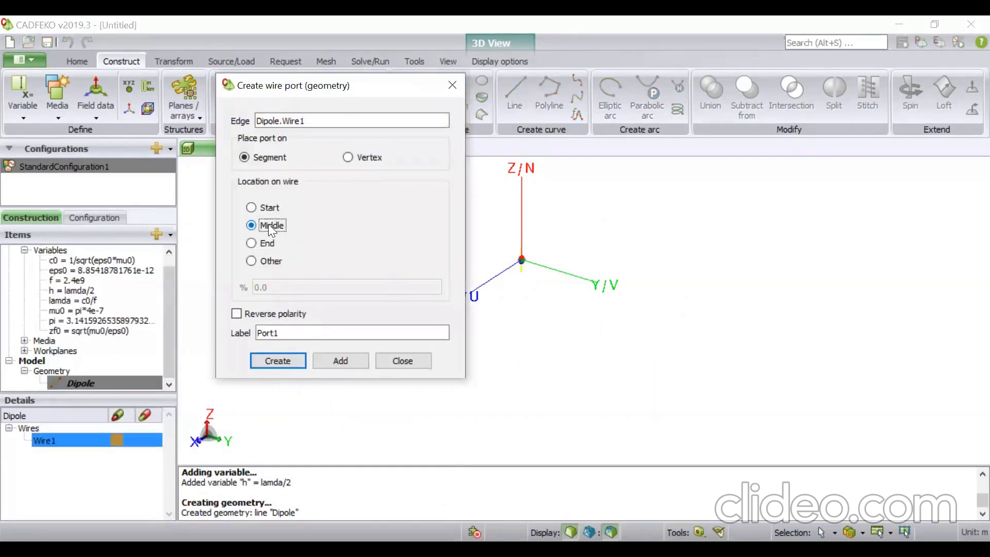
pyautogui.click(295, 356)
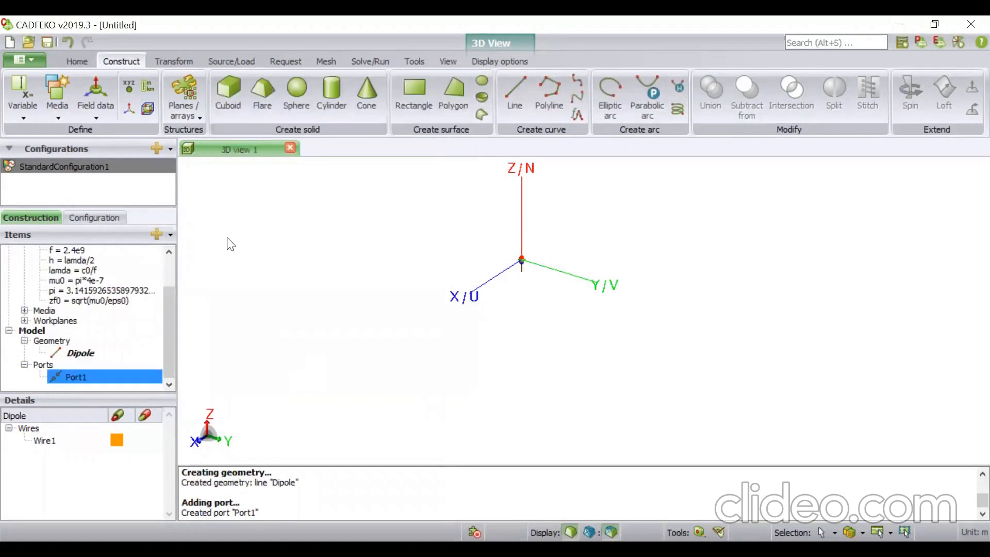
# Add a voltage source to Port1 with magnitude 1 V, phase 0 degrees and reference impedance 50 Ohm
pyautogui.click(158, 63)
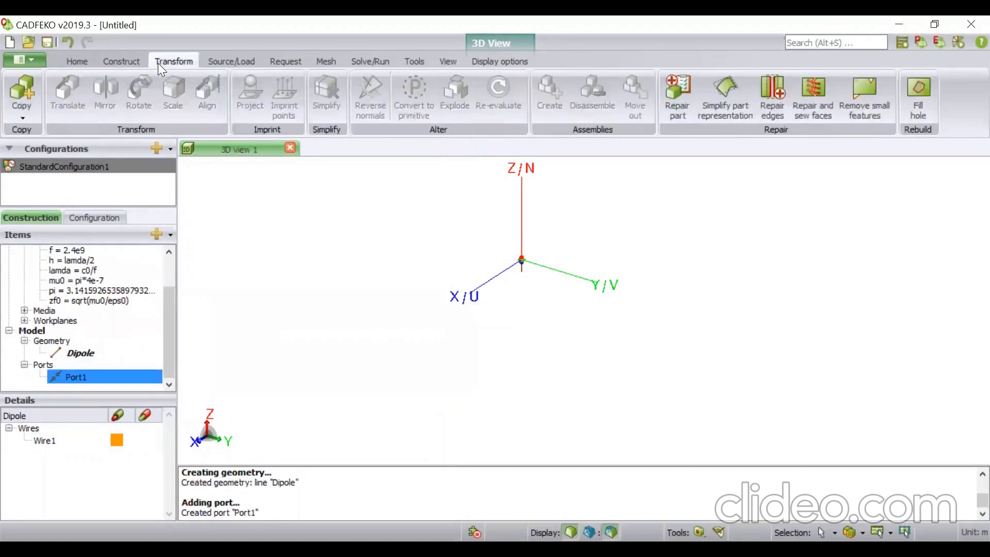
pyautogui.click(212, 61)
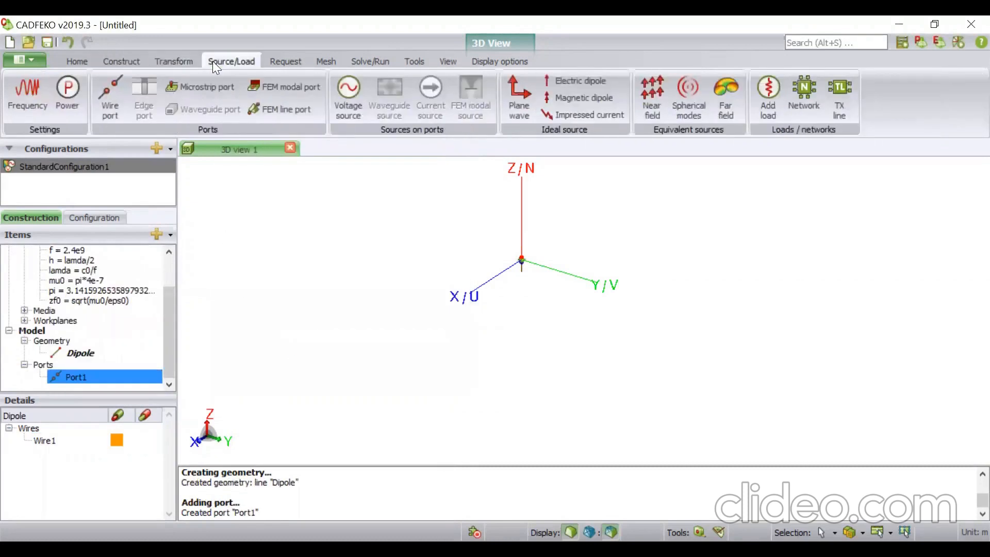
pyautogui.click(356, 98)
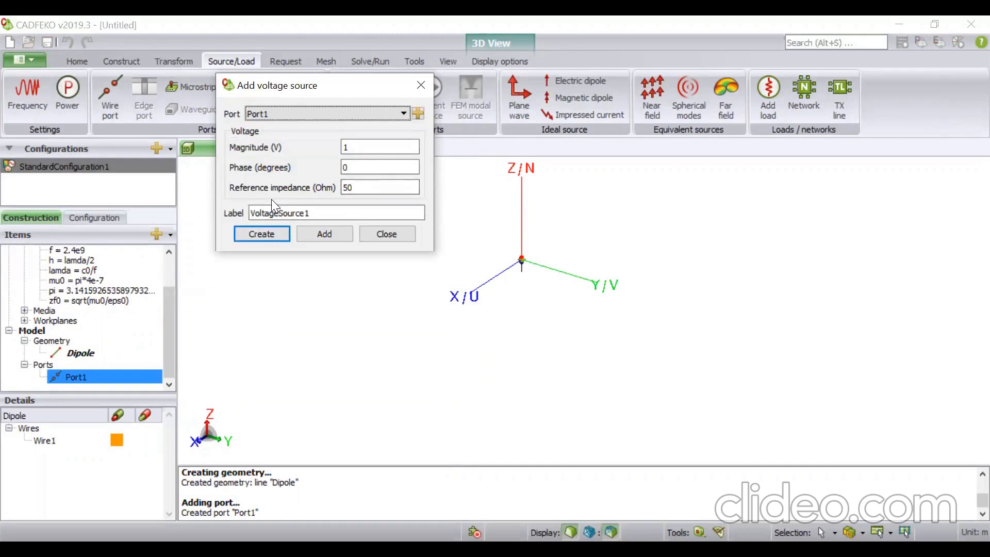
pyautogui.click(276, 233)
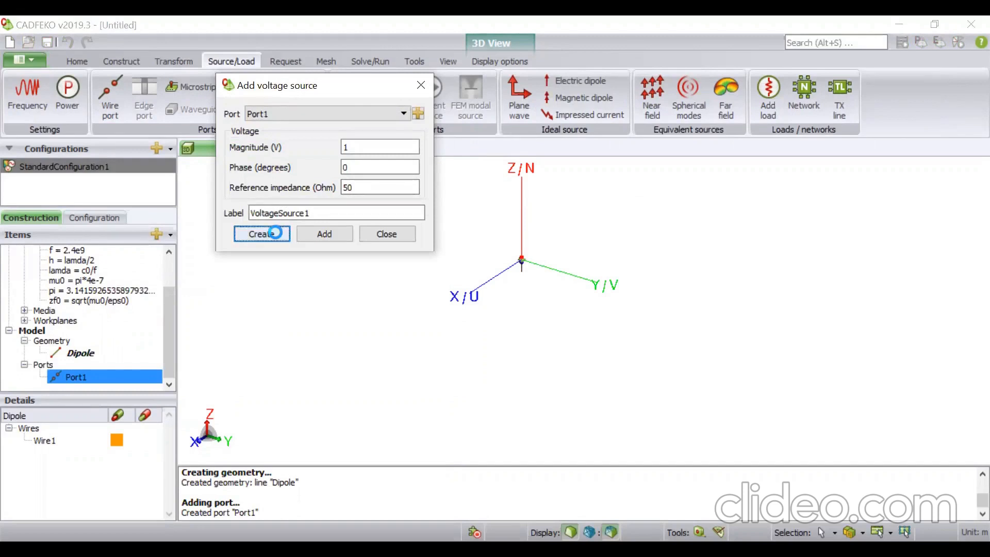
# Set the solution frequency to a single frequency of 2.4e9 Hz
pyautogui.click(26, 109)
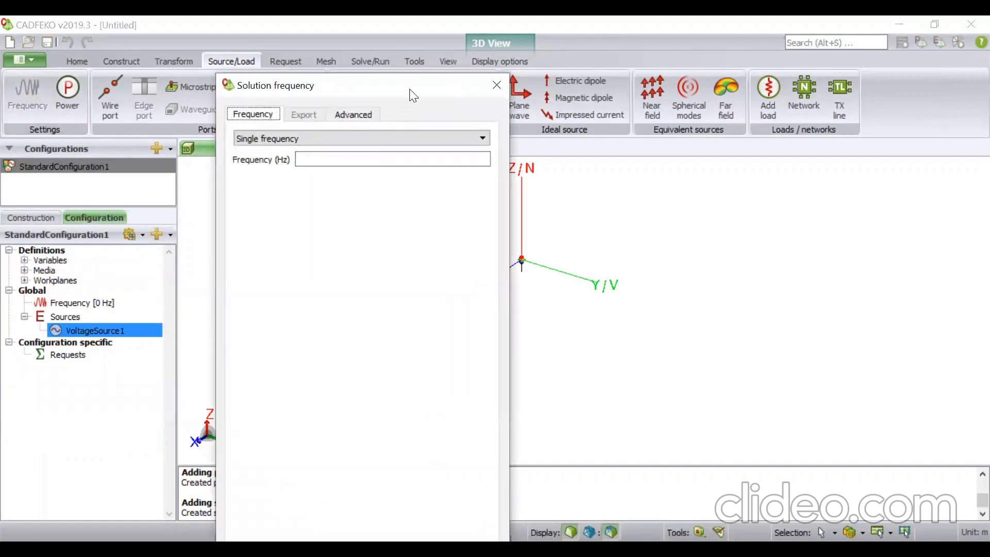
pyautogui.moveTo(412, 95); pyautogui.dragTo(424, 57)
pyautogui.click(379, 116)
pyautogui.write('2.4e9')
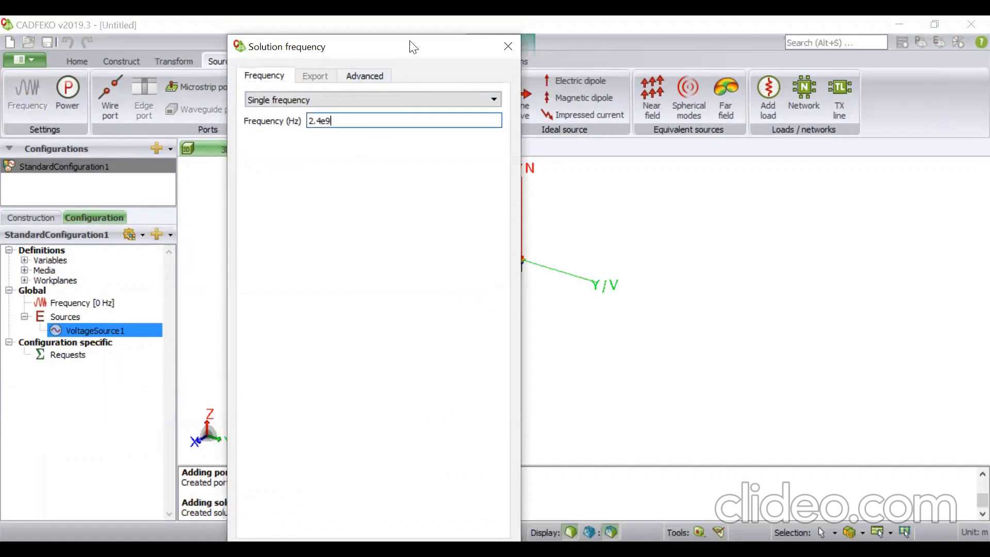
pyautogui.moveTo(411, 45); pyautogui.dragTo(400, 27)
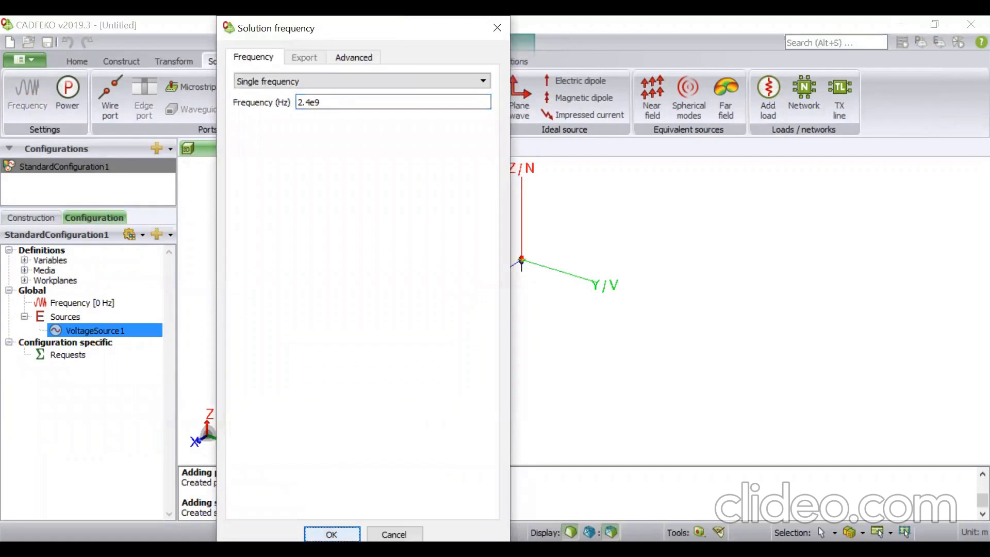
pyautogui.click(332, 534)
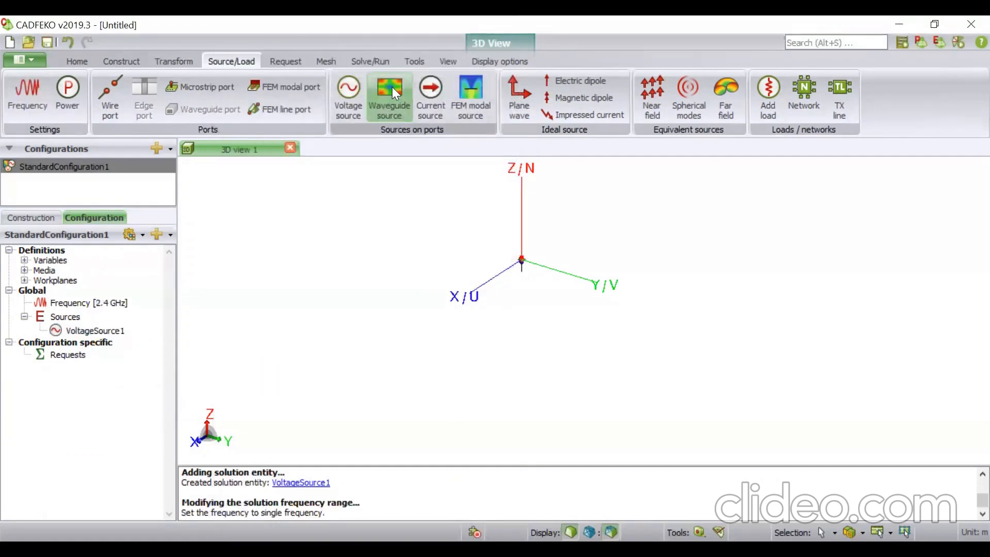
# Create a far-field request covering the full 3D pattern in 5-degree theta and phi increments
pyautogui.click(285, 63)
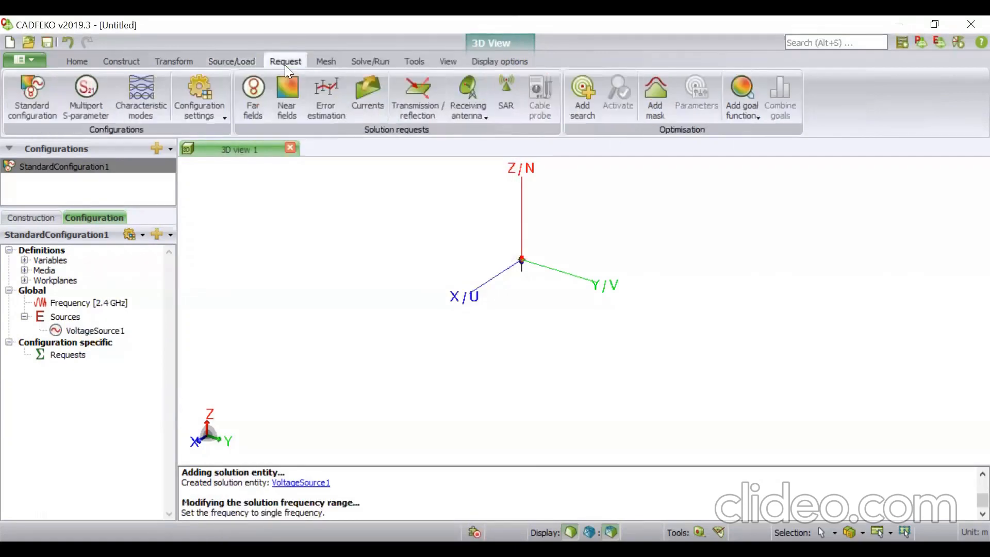
pyautogui.click(253, 105)
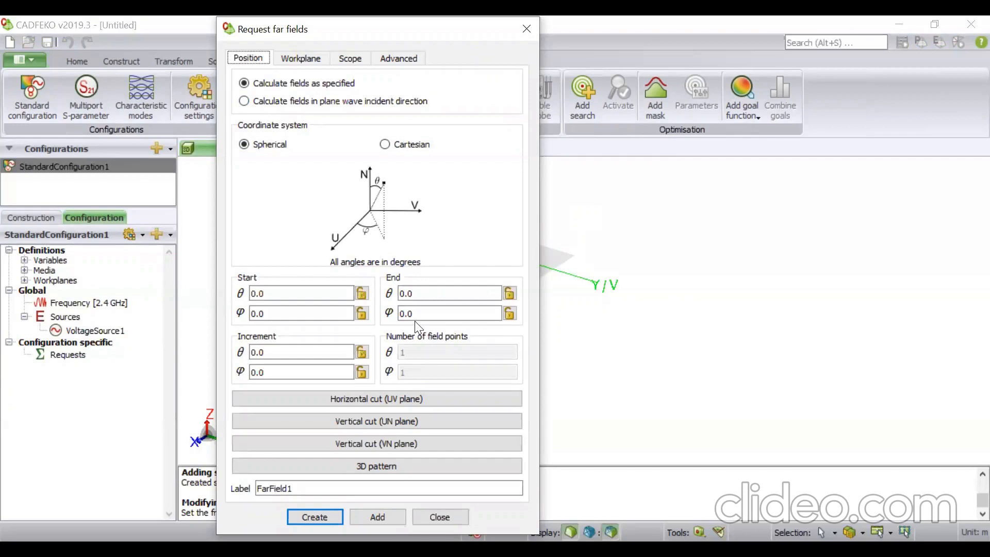
pyautogui.click(405, 468)
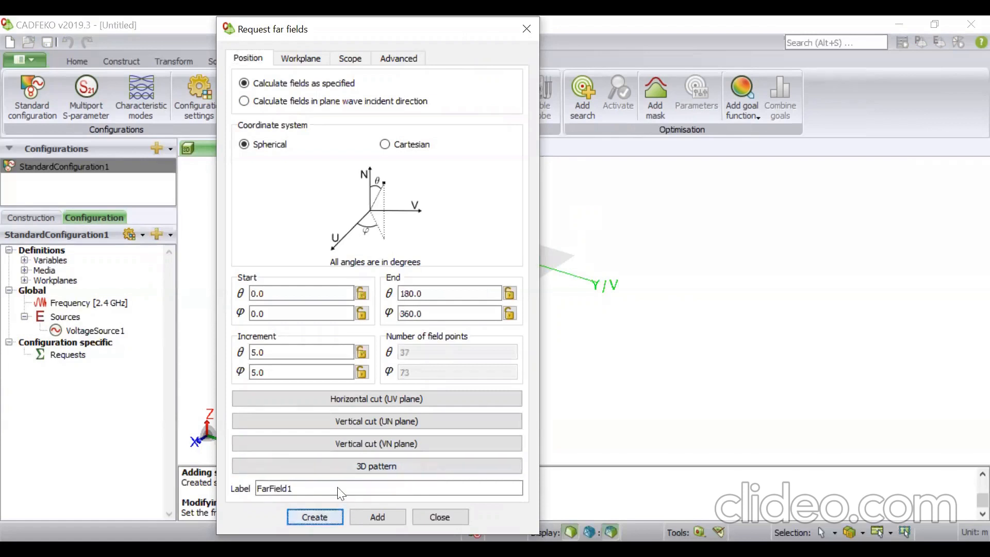
pyautogui.click(314, 517)
# Mesh the whole model with a custom mesh size, wire segment length lamda/20 and wire segment radius lamda/1000
pyautogui.click(328, 62)
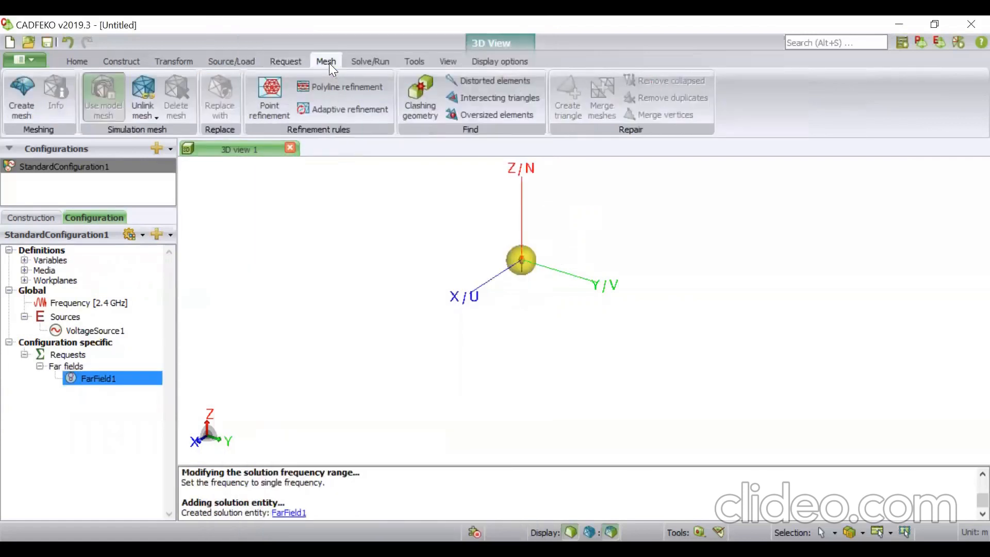
pyautogui.click(35, 105)
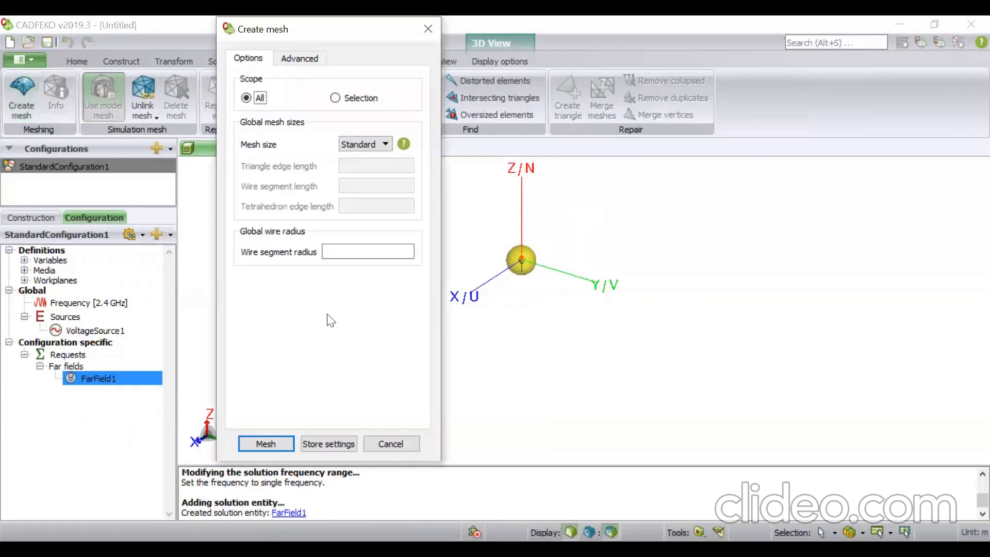
pyautogui.click(368, 150)
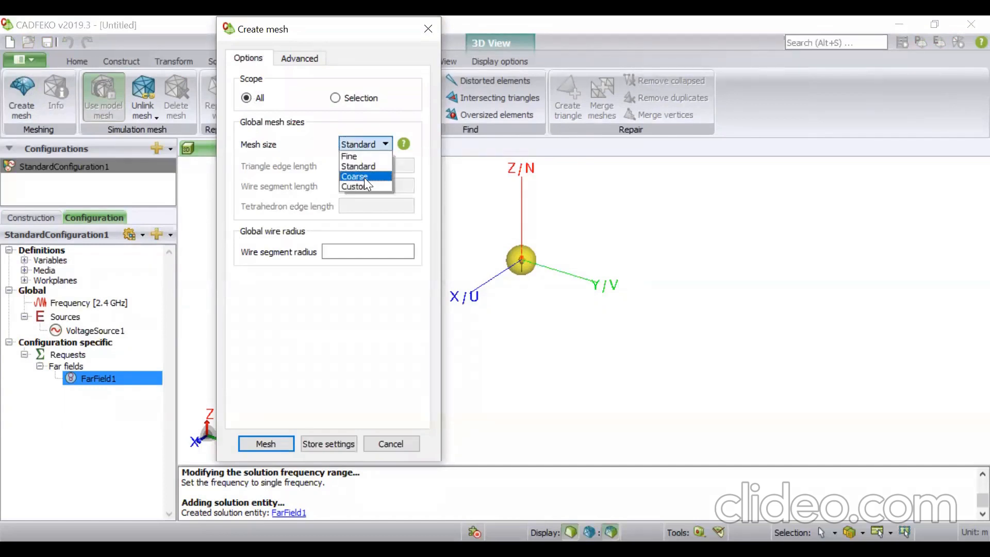
pyautogui.click(365, 184)
pyautogui.click(376, 186)
pyautogui.write('lamda/20')
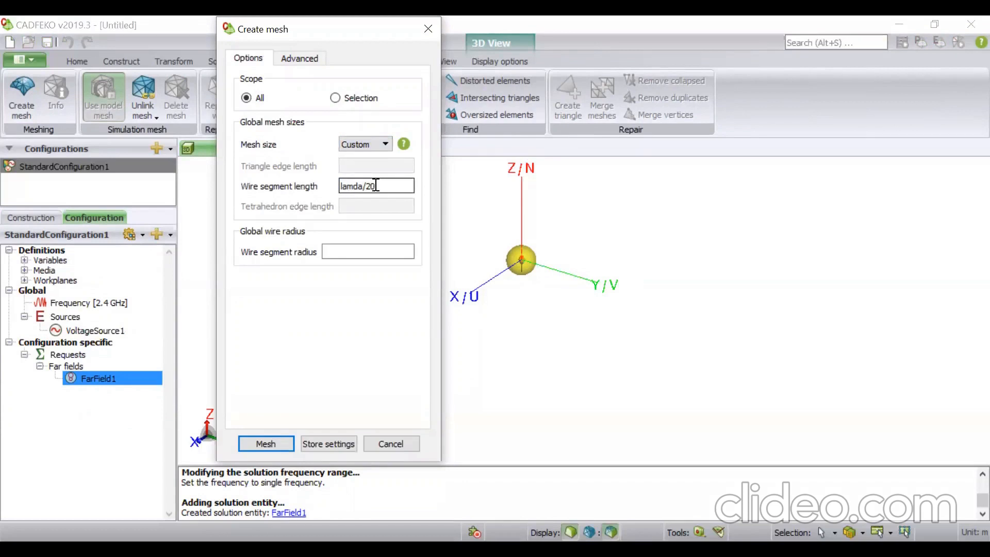
pyautogui.press('Tab')
pyautogui.write('lamda/1000')
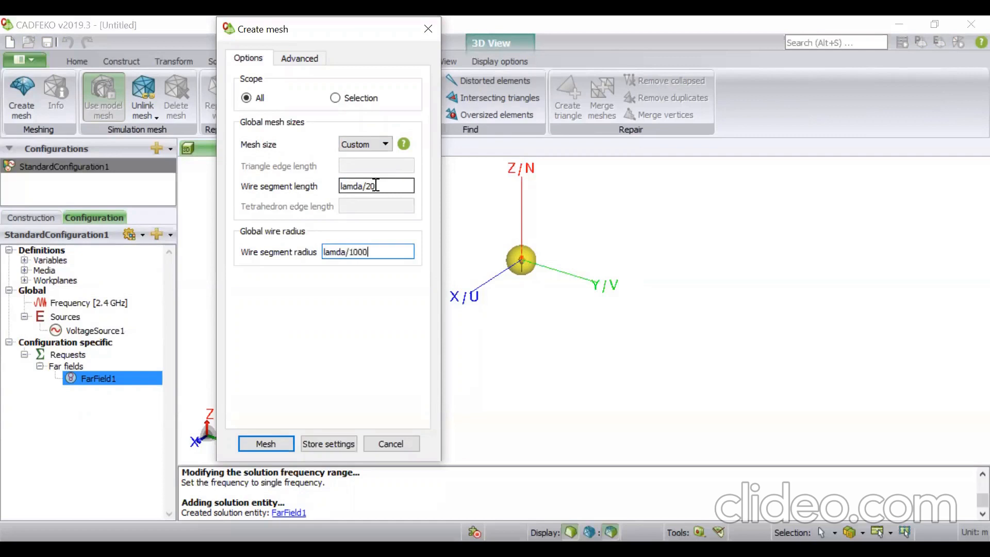
pyautogui.click(268, 443)
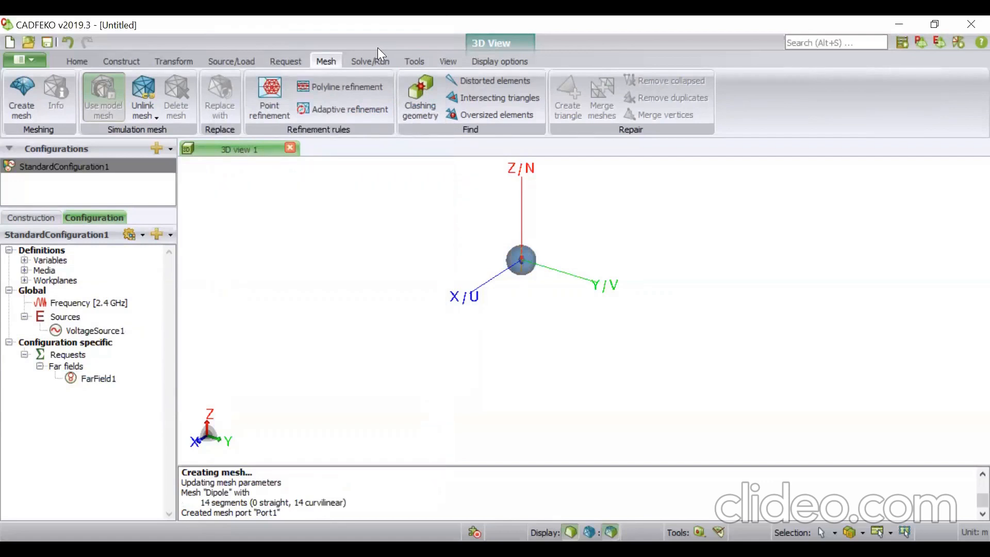
# Run the Feko solver on the model, saving the project as dipole3 in the Downloads folder
pyautogui.click(378, 59)
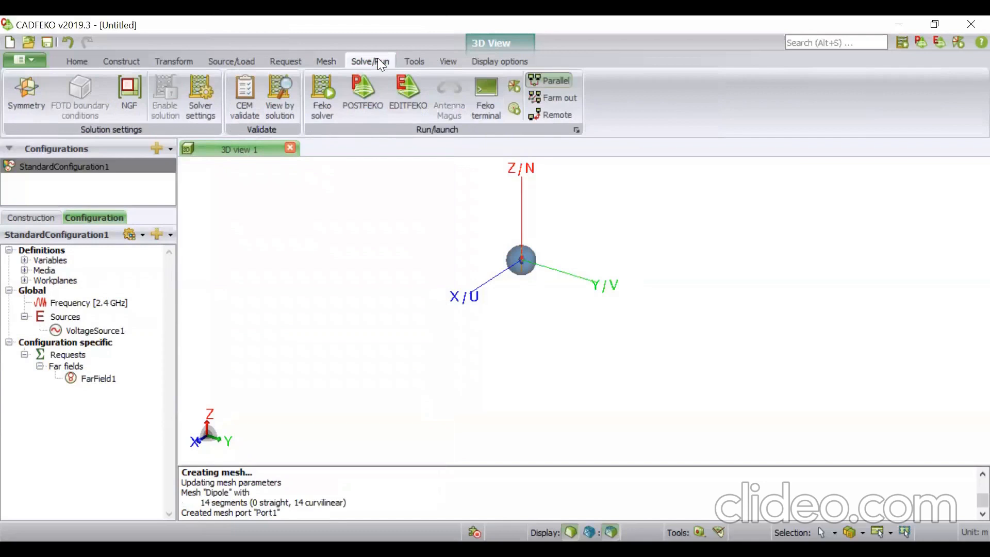
pyautogui.click(323, 94)
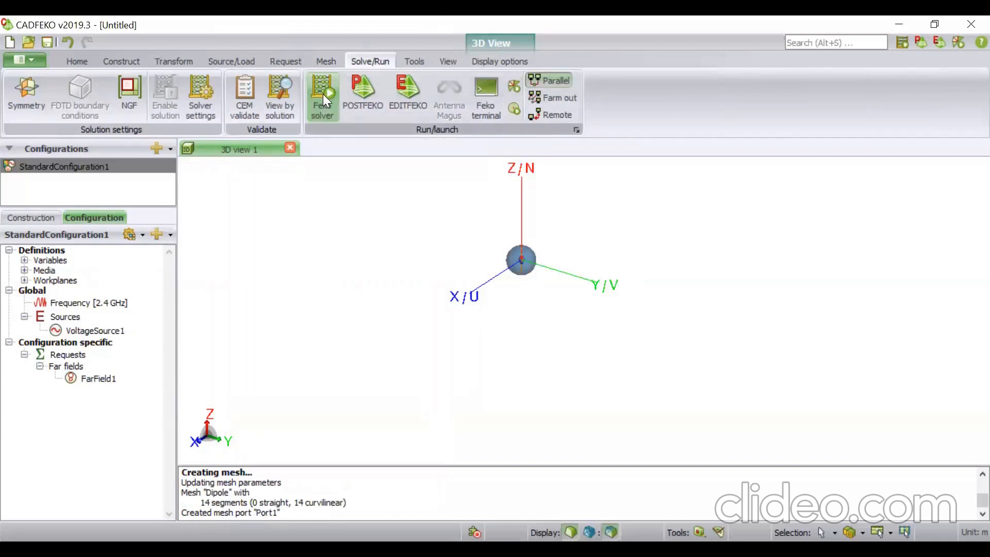
pyautogui.click(471, 307)
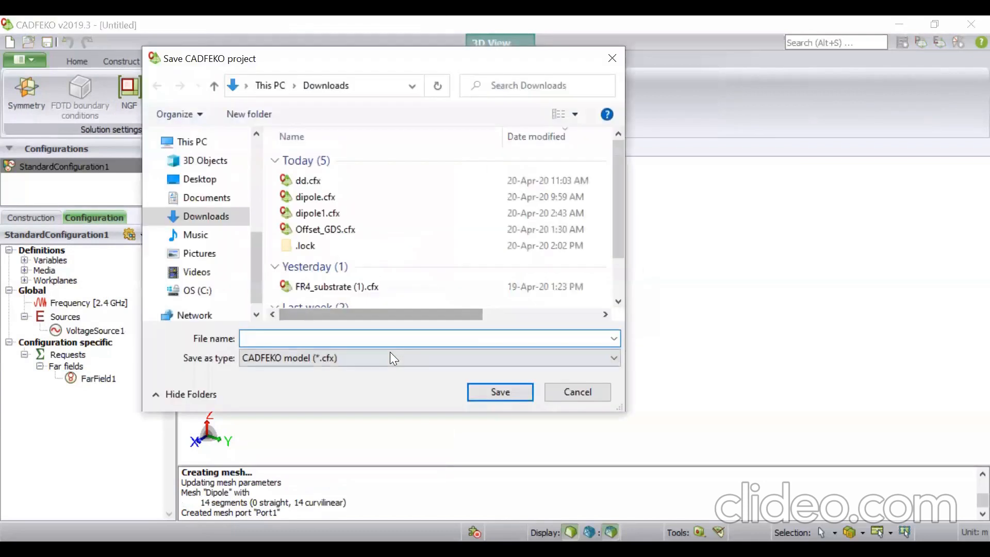
pyautogui.write('dip')
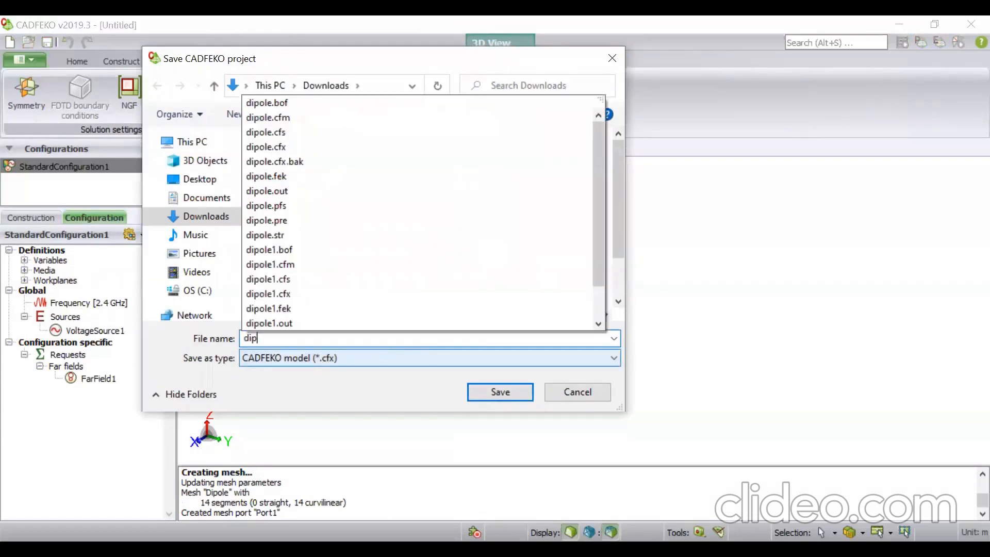
pyautogui.write('ole3')
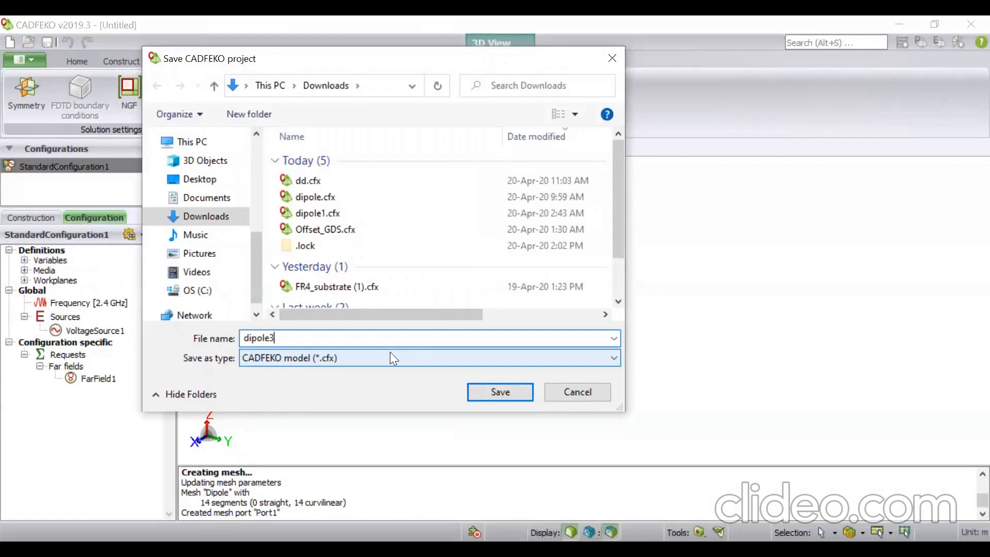
pyautogui.press('Return')
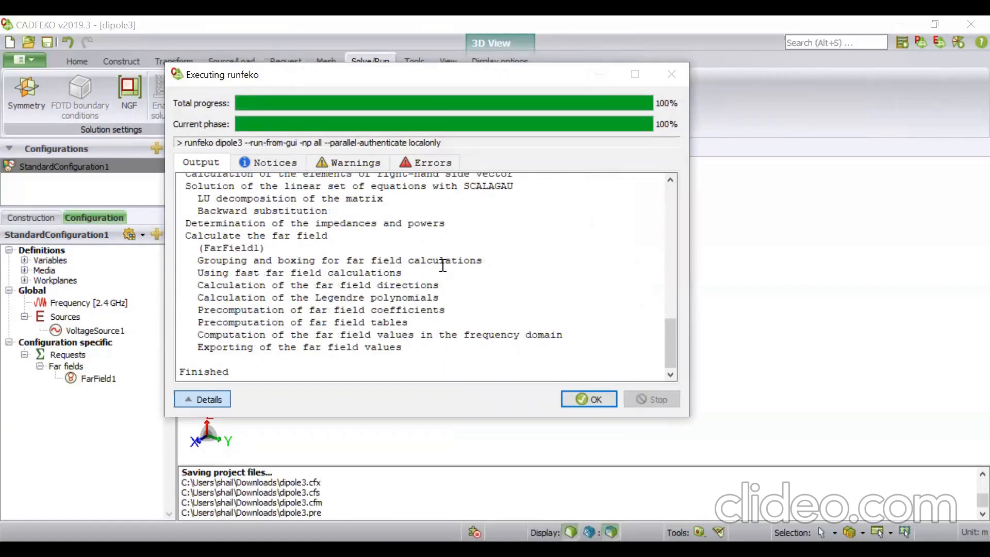
pyautogui.click(599, 393)
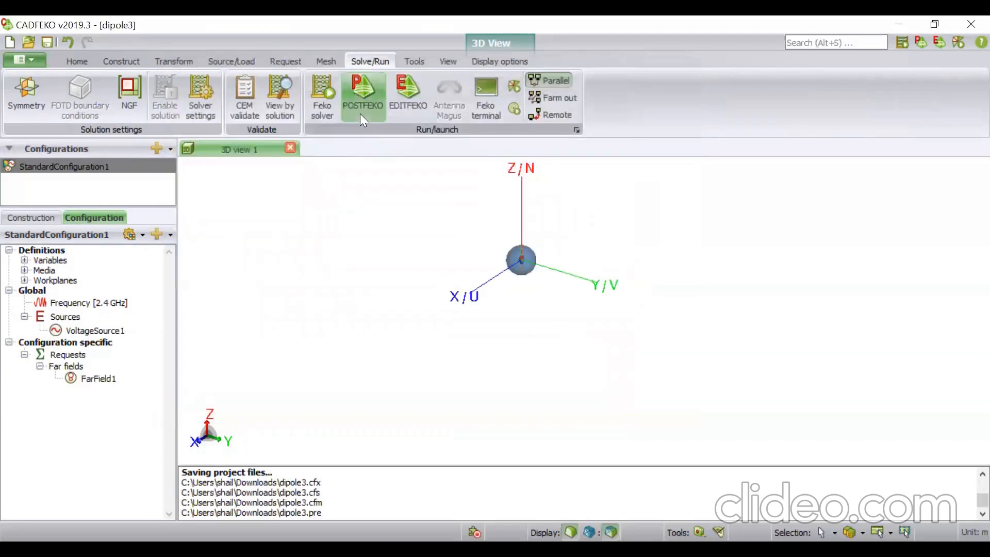
# Open the solved dipole model in POSTFEKO and inspect it in the 3D view
pyautogui.click(360, 114)
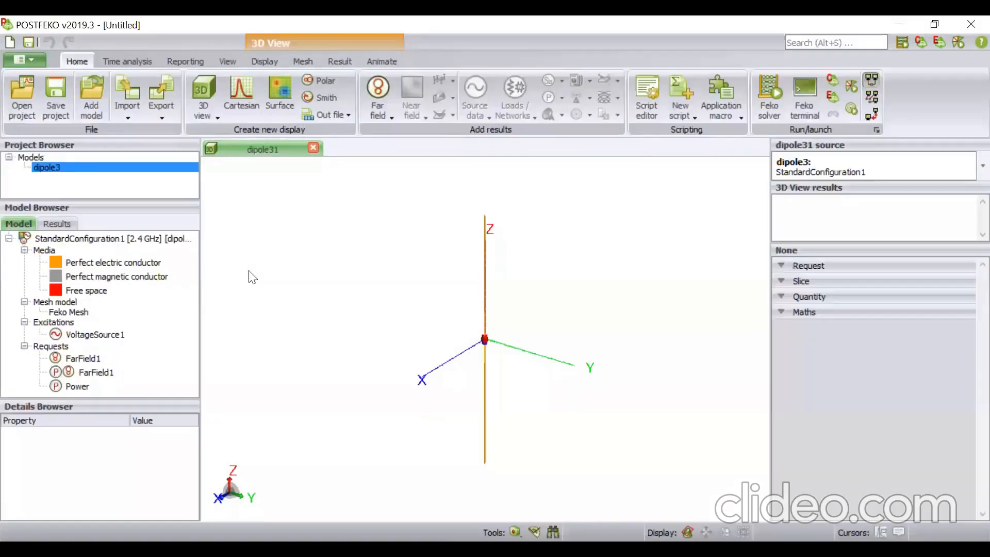
pyautogui.moveTo(467, 341); pyautogui.dragTo(458, 362)
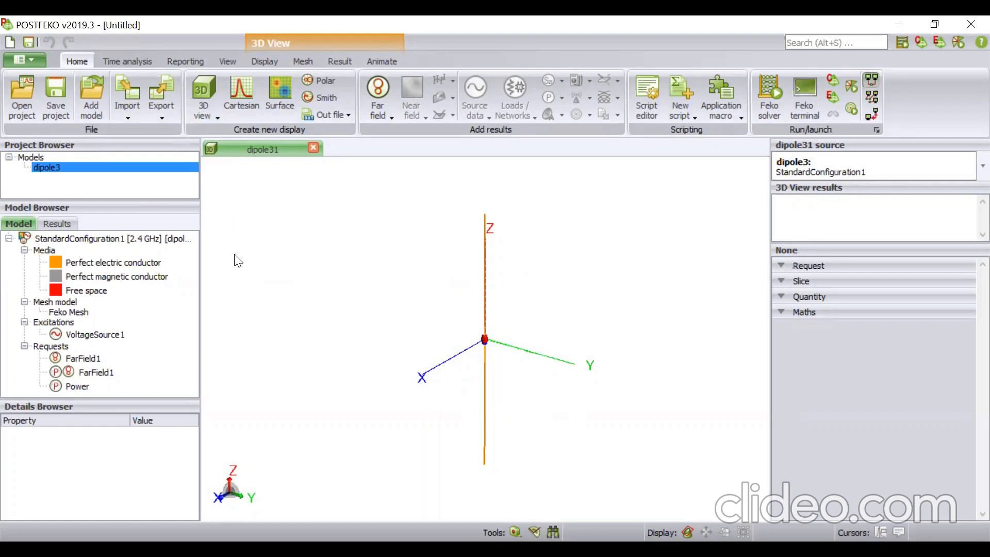
# Add a new 3D view of StandardConfiguration1 and display FarField1 in it as a total gain surface in dB
pyautogui.click(205, 89)
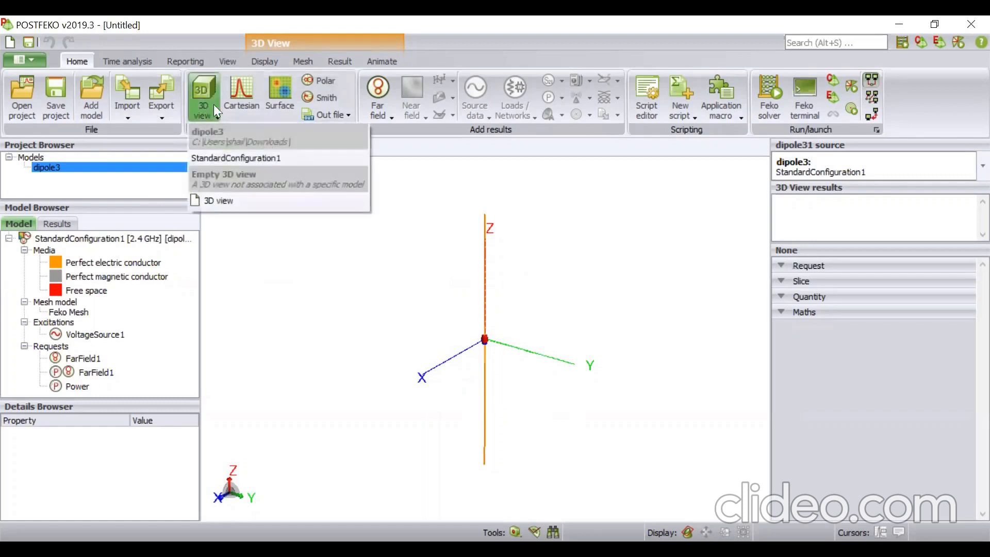
pyautogui.click(238, 159)
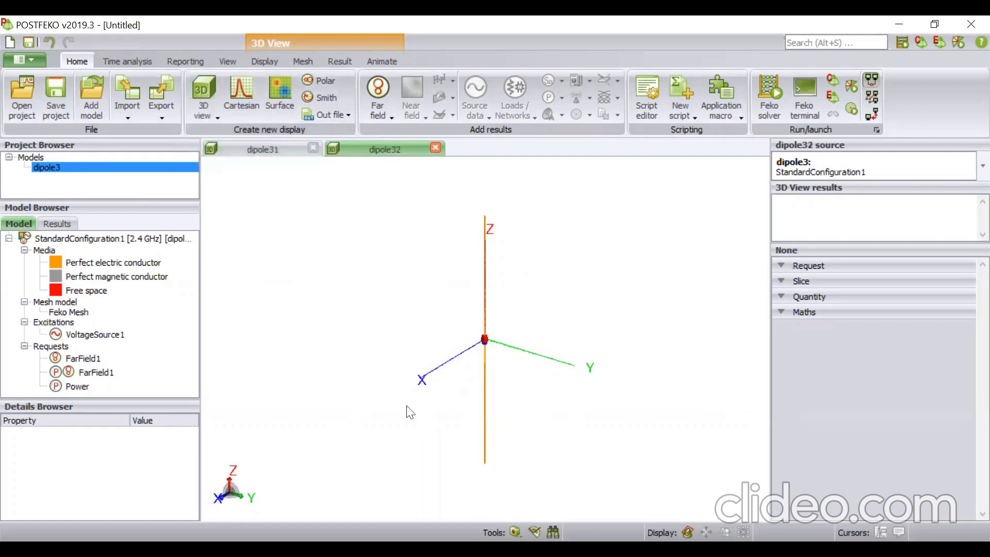
pyautogui.click(390, 109)
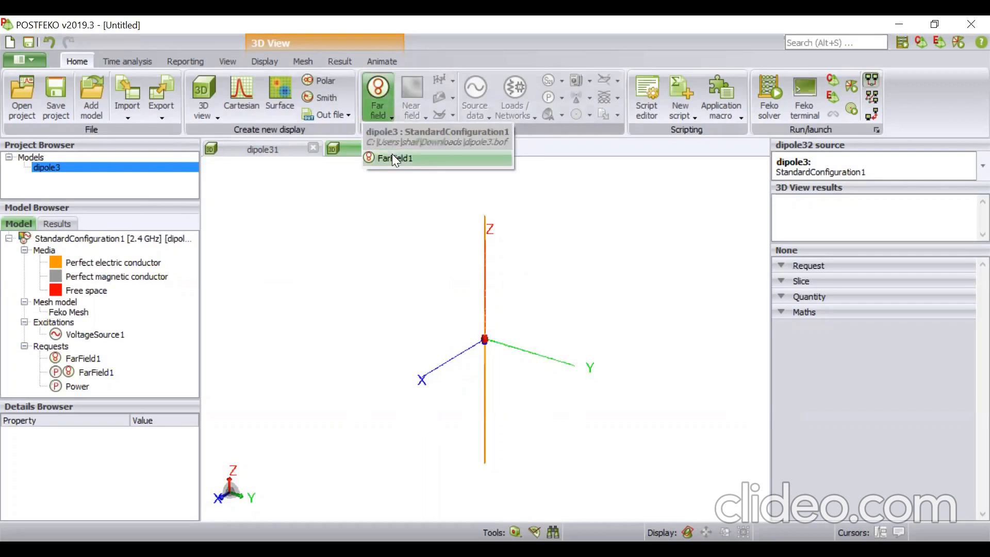
pyautogui.click(392, 158)
pyautogui.moveTo(589, 148); pyautogui.dragTo(649, 336)
pyautogui.moveTo(563, 379); pyautogui.dragTo(488, 277)
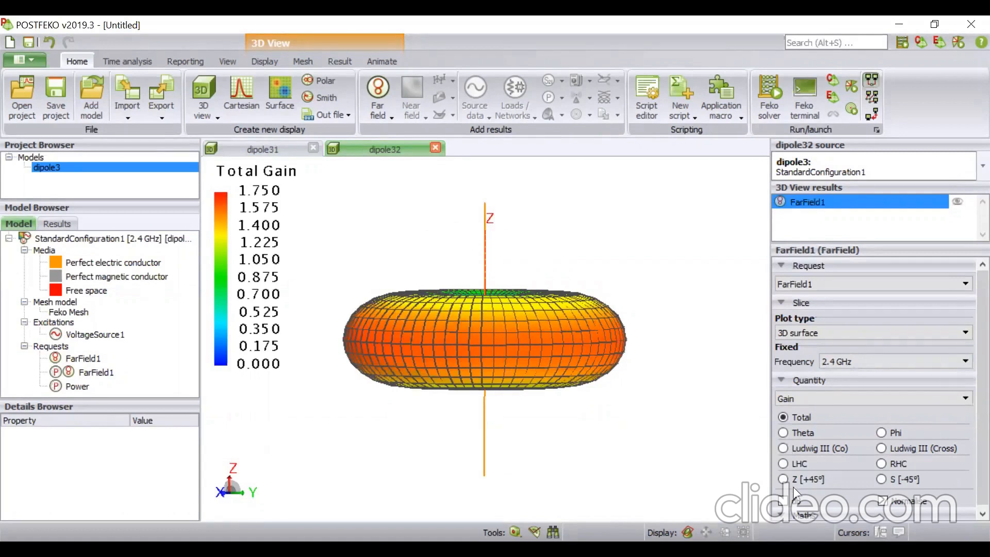
pyautogui.click(783, 501)
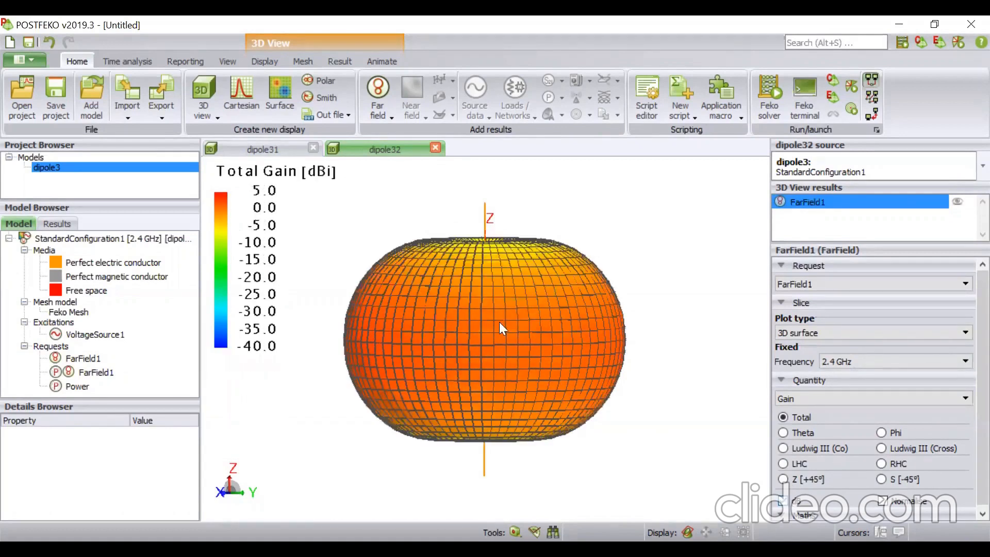
pyautogui.moveTo(497, 375); pyautogui.dragTo(420, 371)
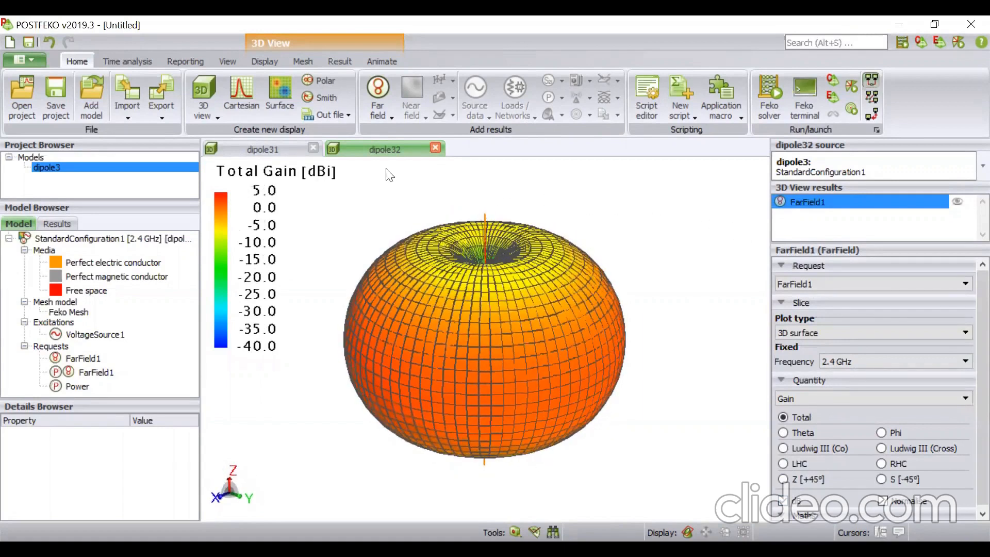
# Play the animation of the 3D far-field gain pattern and stop it
pyautogui.click(385, 61)
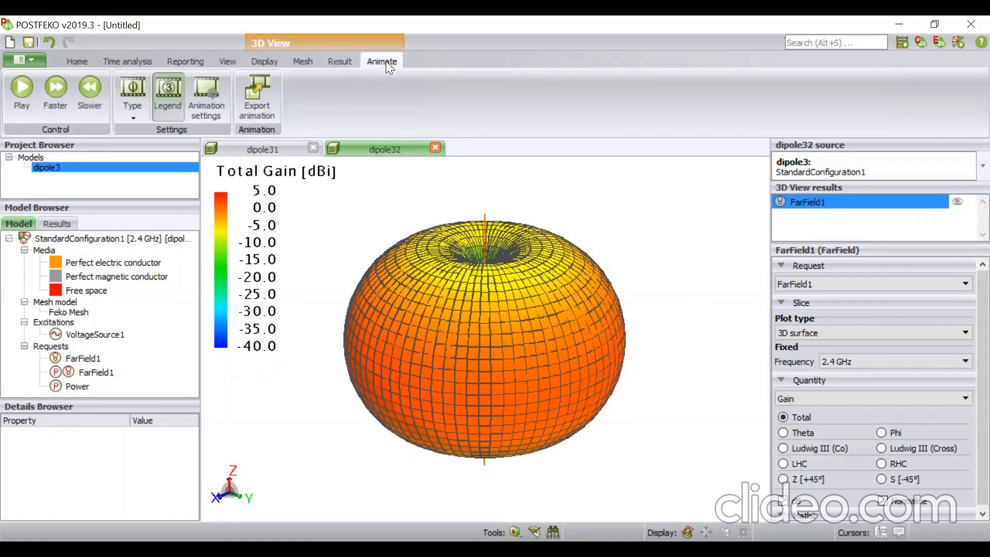
pyautogui.click(23, 89)
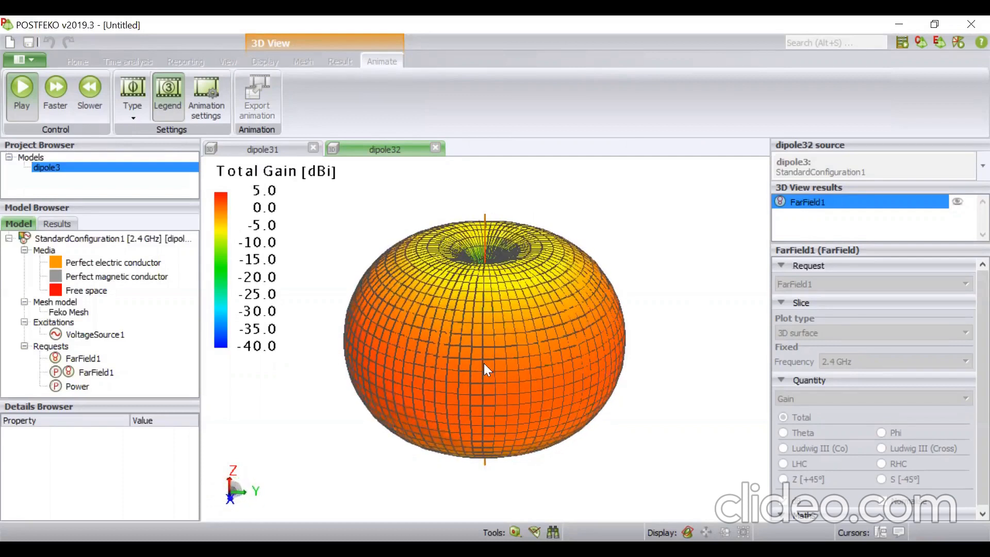
pyautogui.click(21, 92)
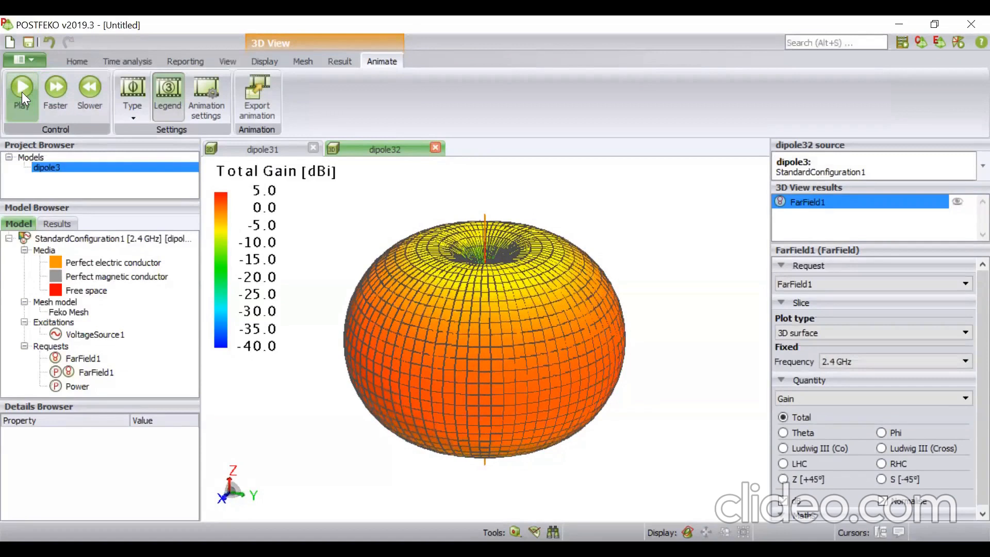
# Create a Cartesian graph and plot the FarField1 result on it
pyautogui.click(272, 146)
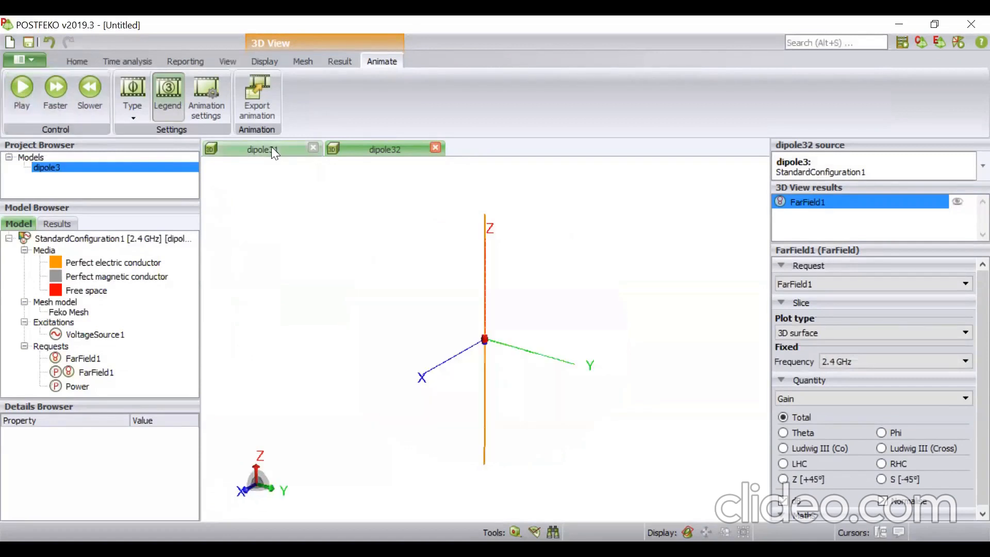
pyautogui.click(219, 56)
pyautogui.click(186, 60)
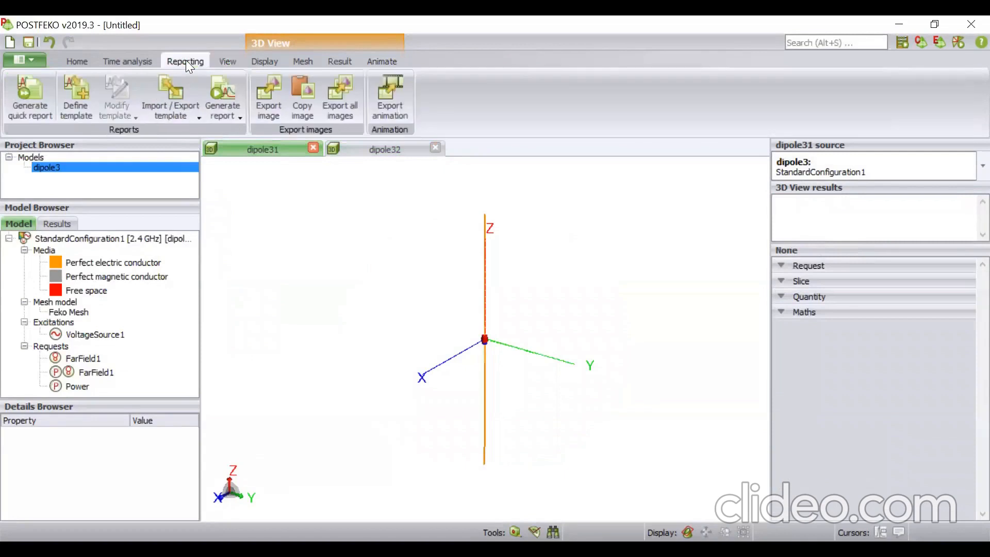
pyautogui.click(86, 60)
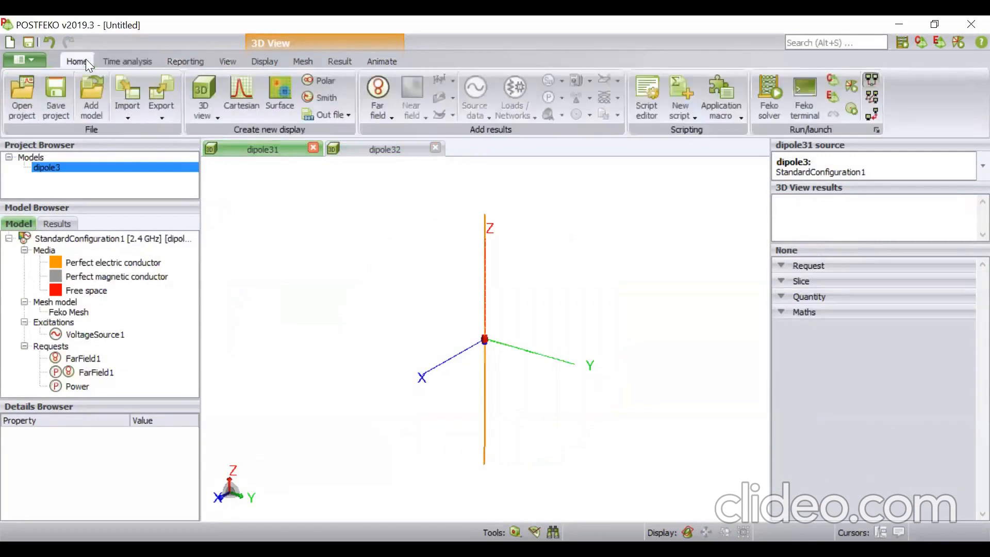
pyautogui.click(252, 85)
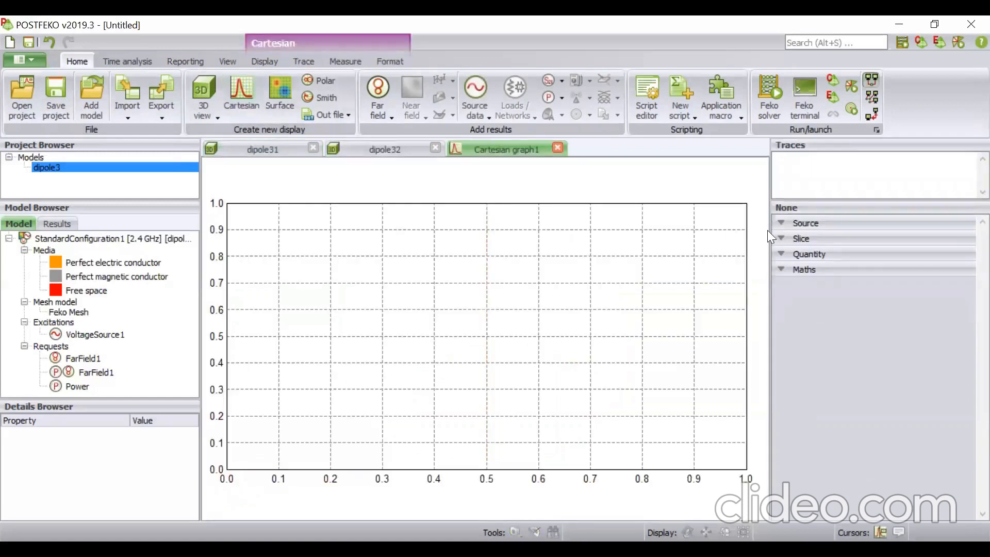
pyautogui.click(384, 110)
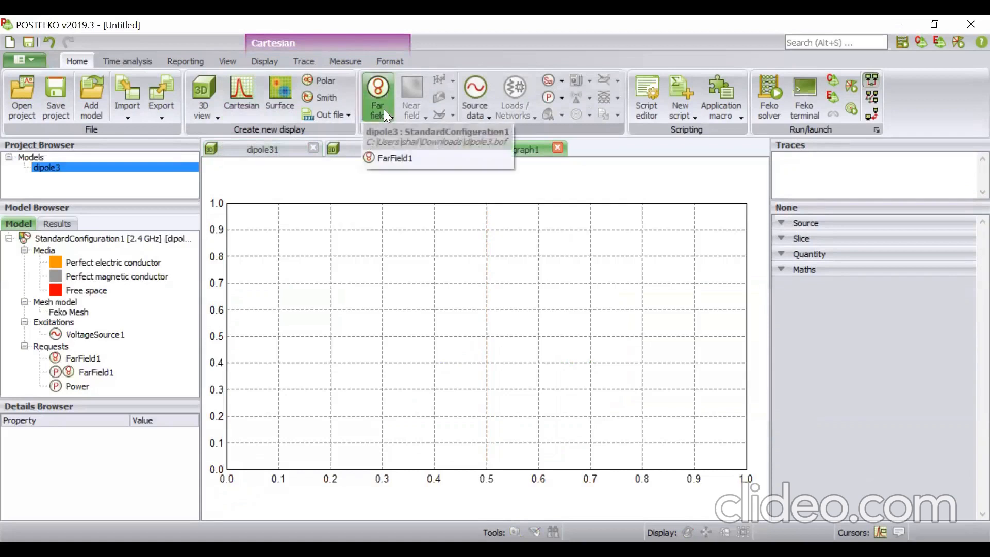
pyautogui.click(408, 163)
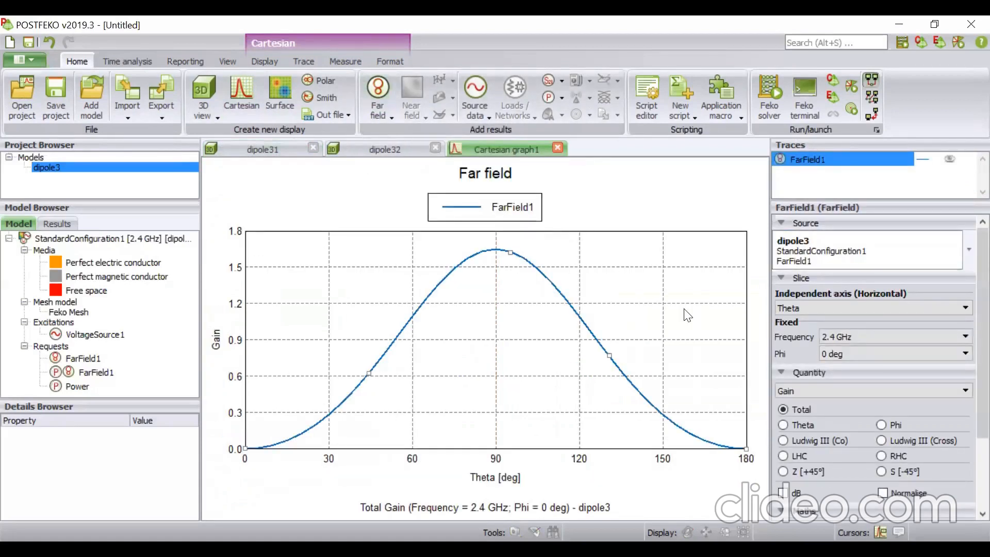
# Try Frequency and Theta (wrapped) as the independent axis of the Cartesian far-field trace
pyautogui.click(903, 315)
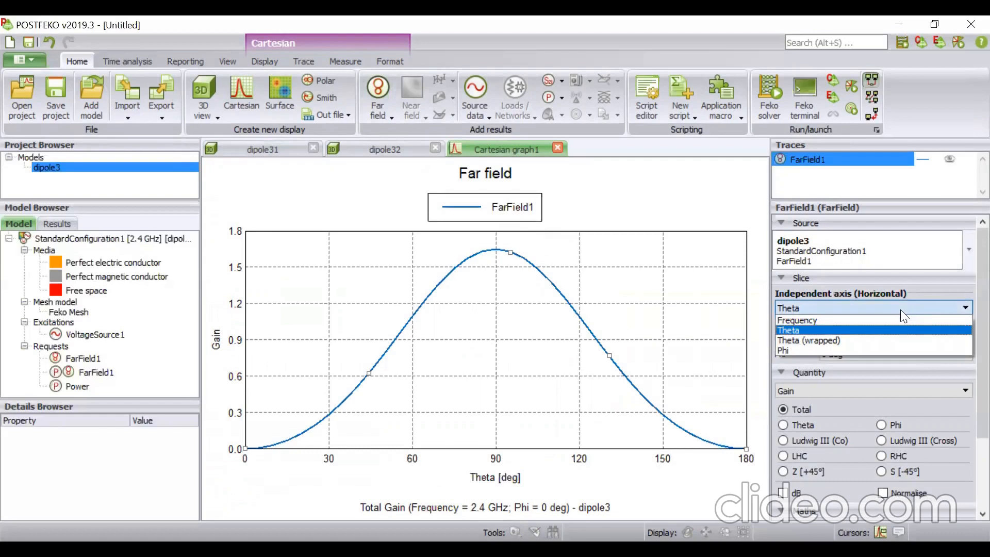
pyautogui.click(899, 318)
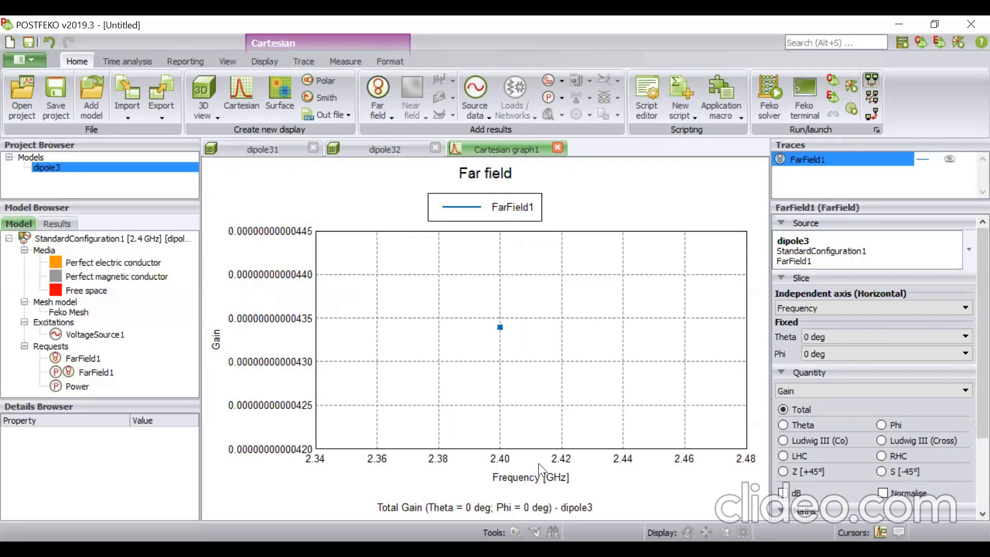
pyautogui.click(889, 309)
pyautogui.click(880, 338)
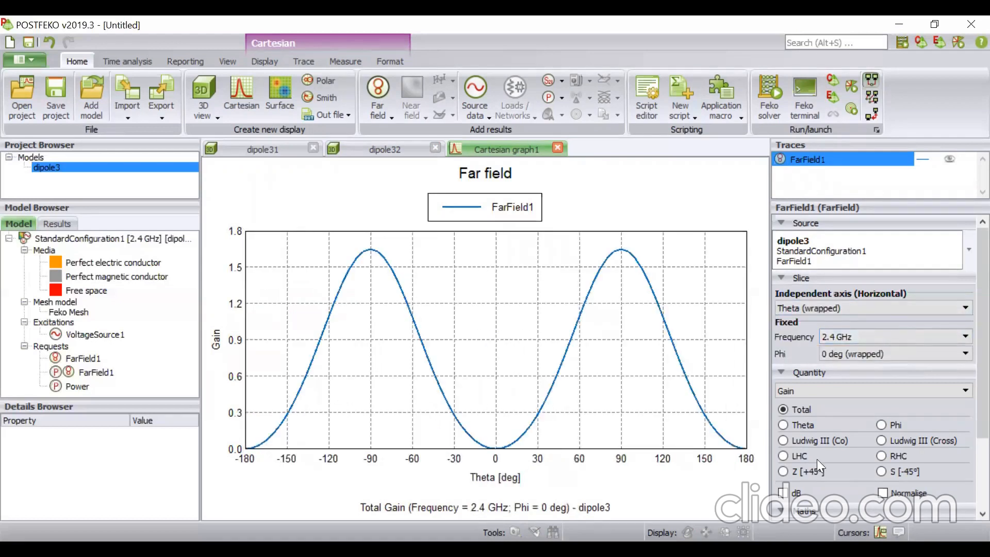
# Show the Cartesian graph's gain in dB and set its independent axis to Frequency
pyautogui.click(785, 493)
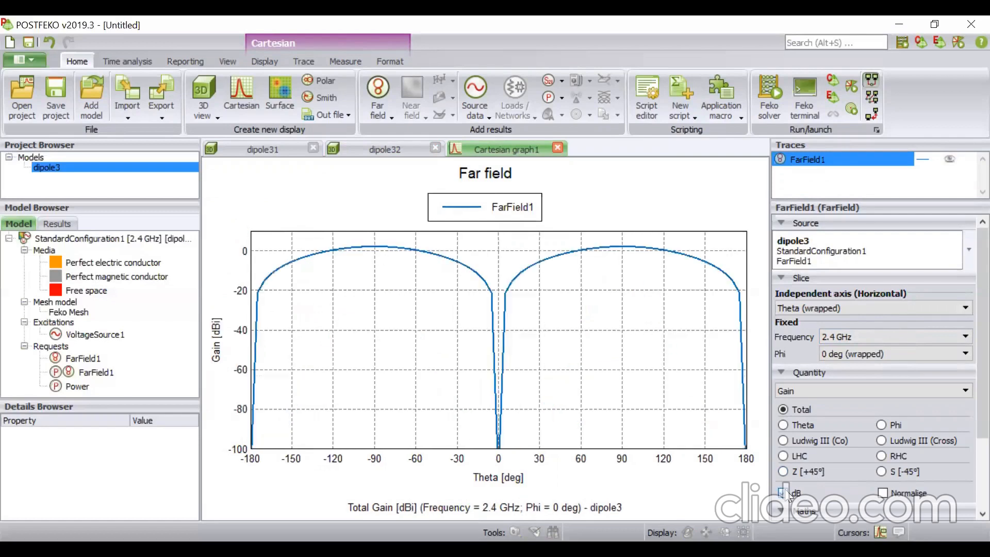
pyautogui.click(846, 308)
pyautogui.click(843, 319)
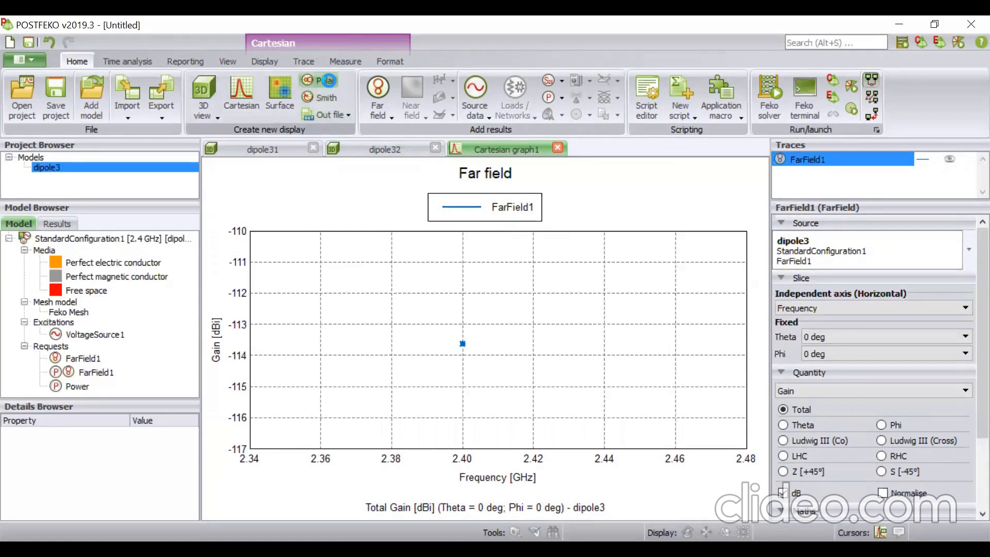
# Create a polar graph of FarField1 with Theta (wrapped) as the angular axis and gain in dB
pyautogui.click(328, 80)
pyautogui.click(371, 98)
pyautogui.click(389, 155)
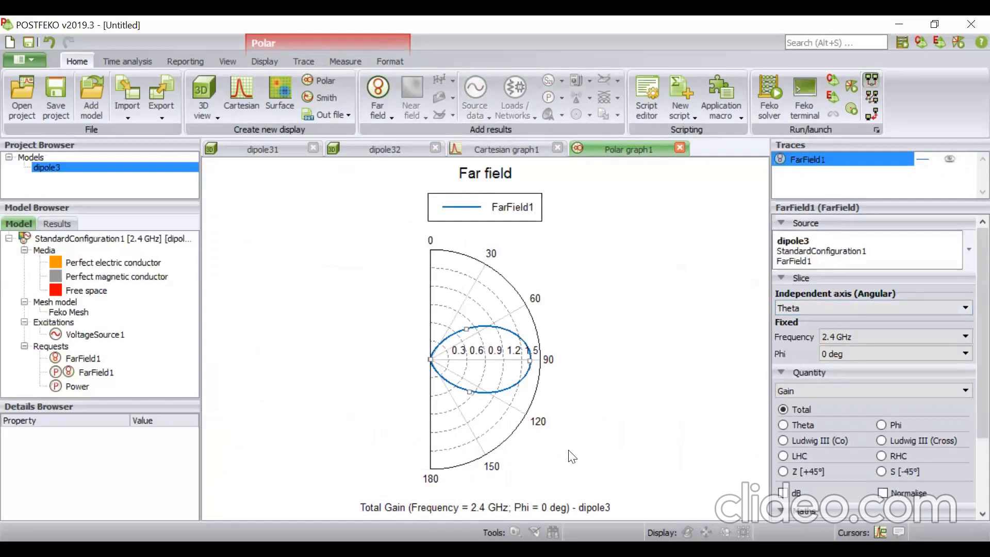
pyautogui.click(836, 305)
pyautogui.click(835, 333)
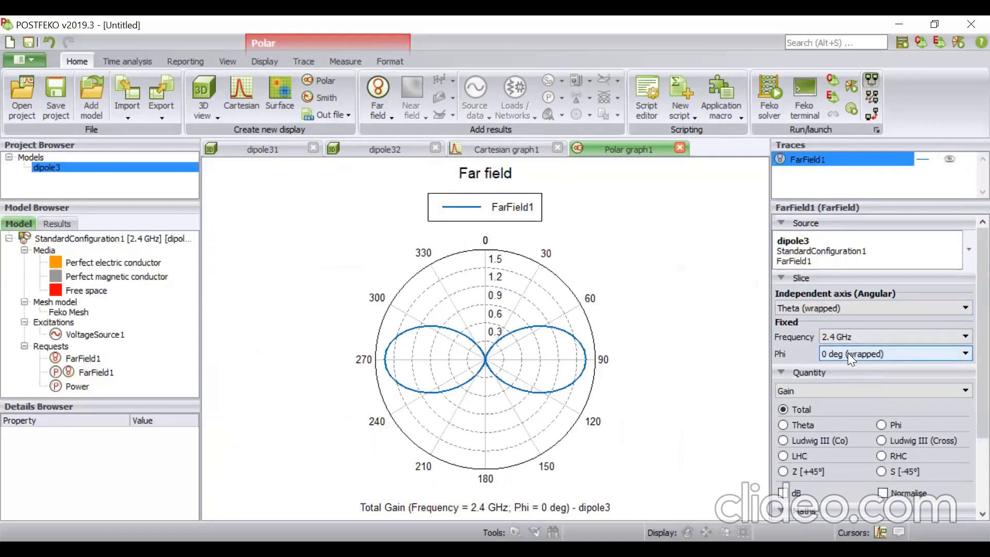
pyautogui.click(783, 493)
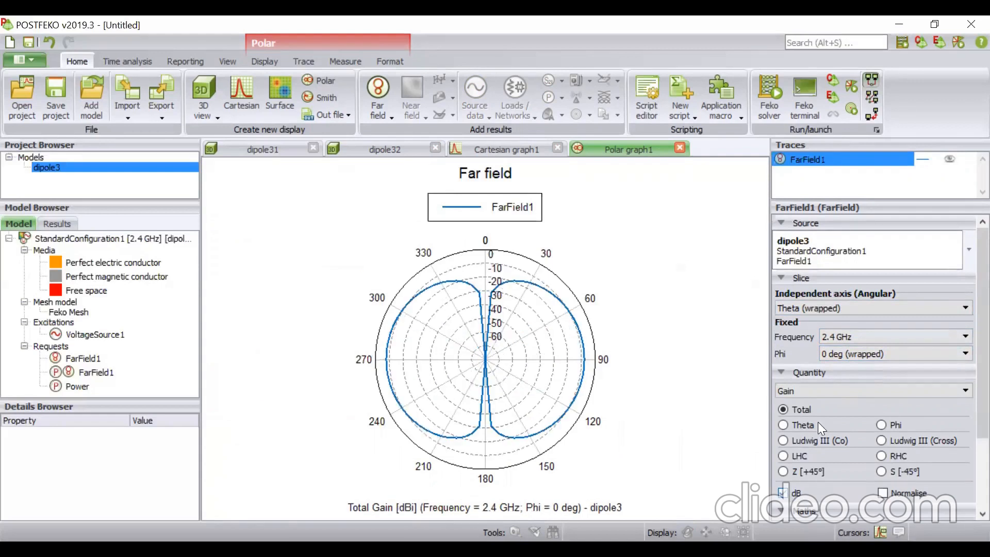
# Change the polar trace's quantity to Directivity and finally to Electric field
pyautogui.click(859, 382)
pyautogui.click(853, 429)
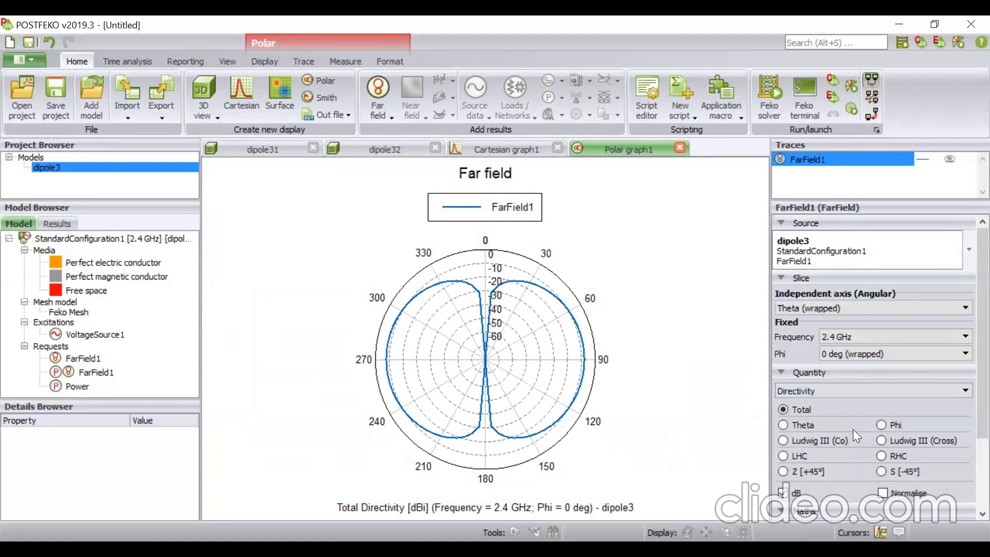
pyautogui.click(878, 382)
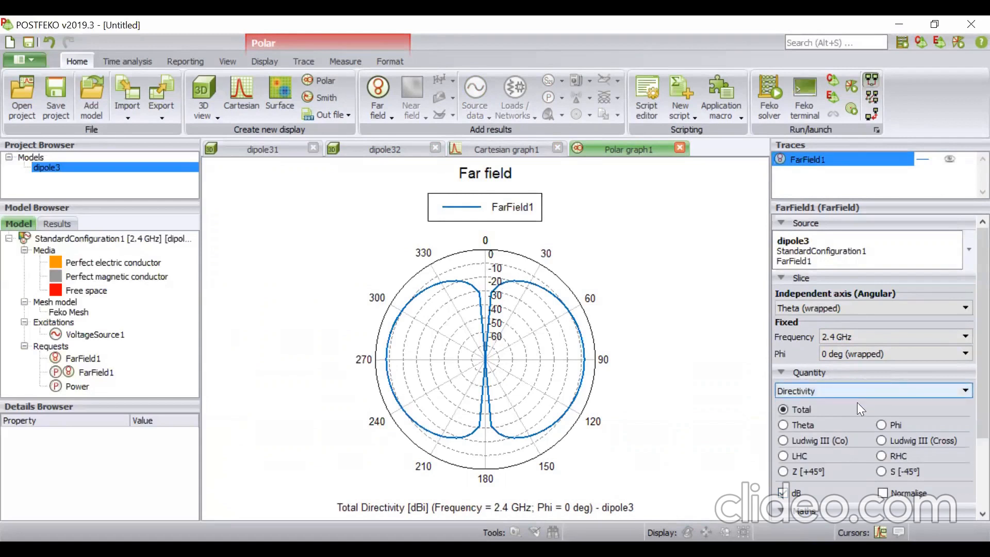
pyautogui.click(857, 402)
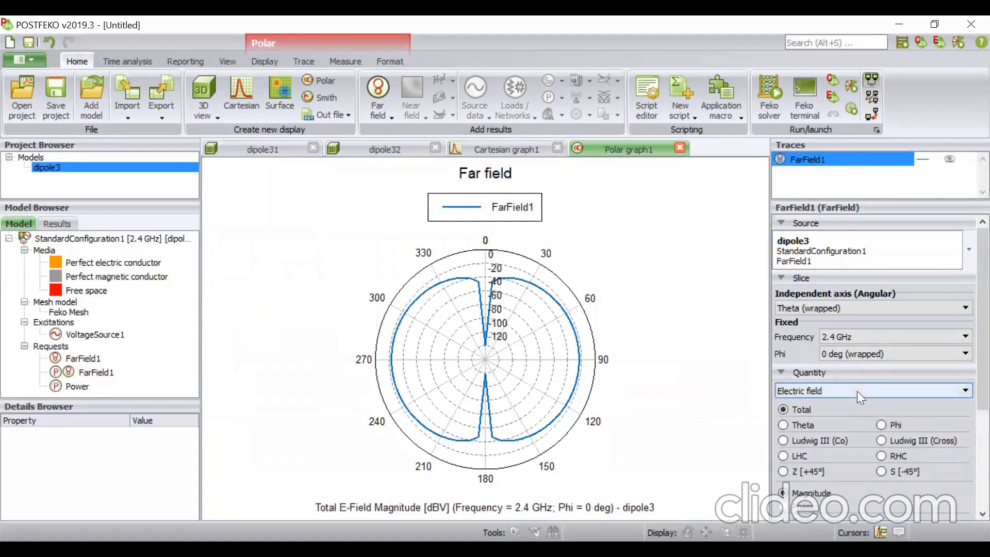
pyautogui.click(857, 391)
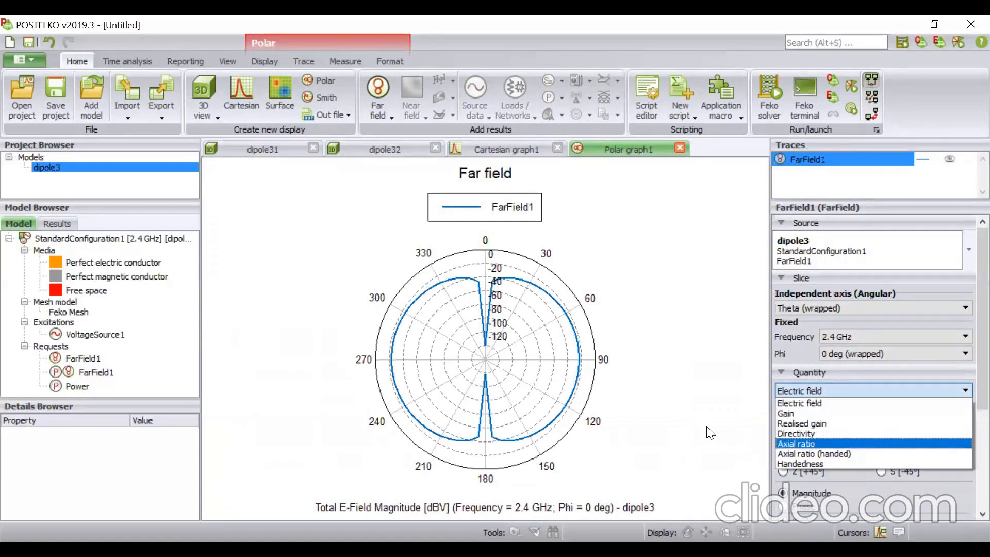
pyautogui.click(640, 419)
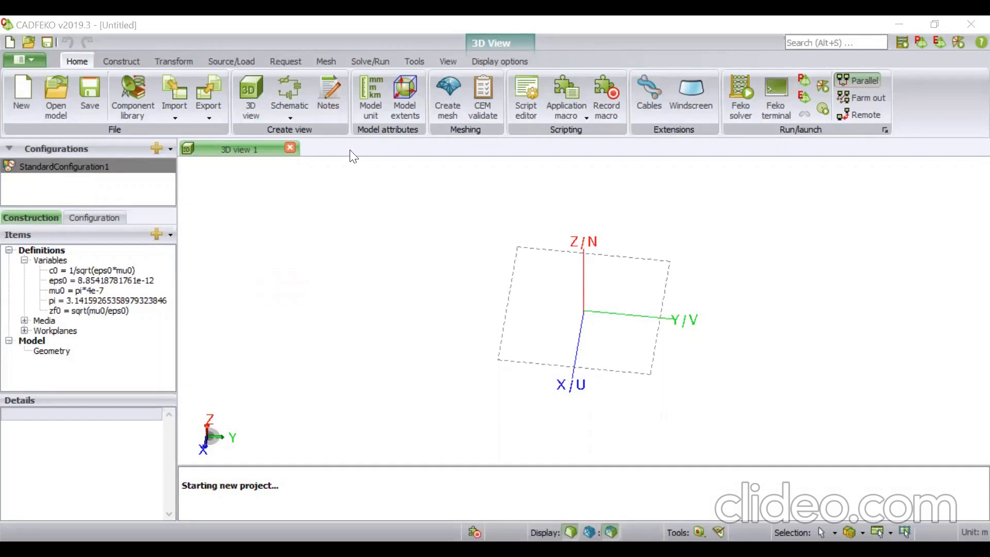
# In the new CADFEKO project, set the model unit to millimetres
pyautogui.click(373, 96)
pyautogui.click(284, 104)
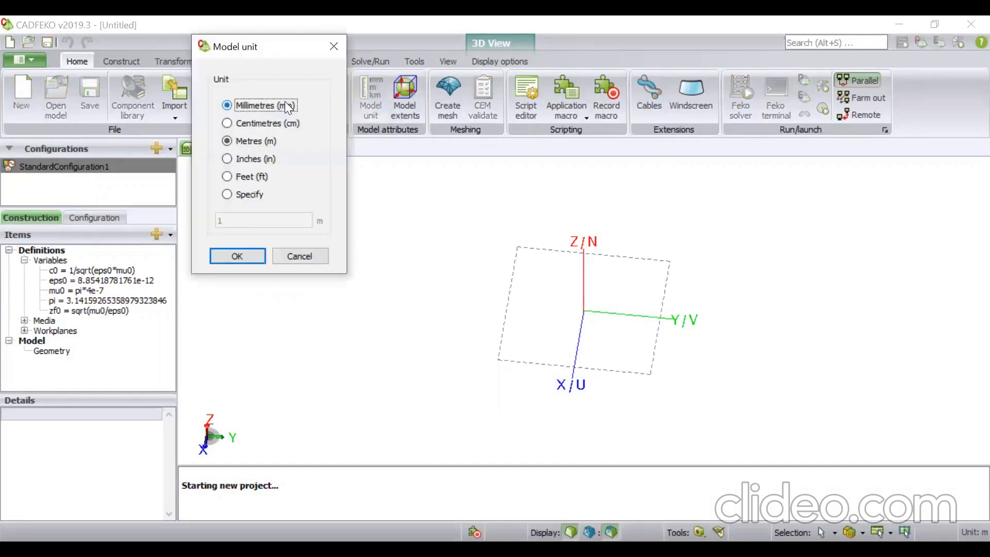
pyautogui.click(253, 256)
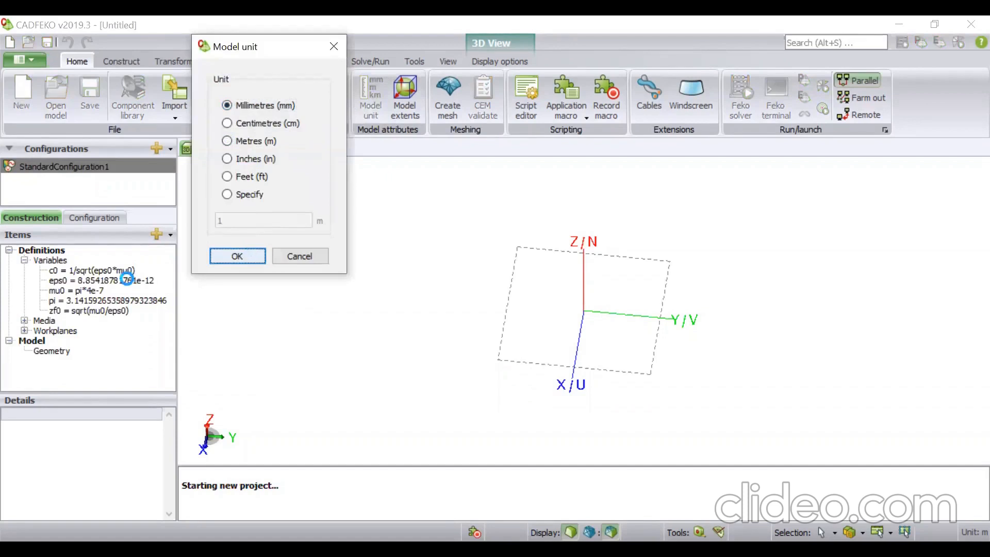
# Add a variable l with the expression 28.38
pyautogui.rightClick(50, 261)
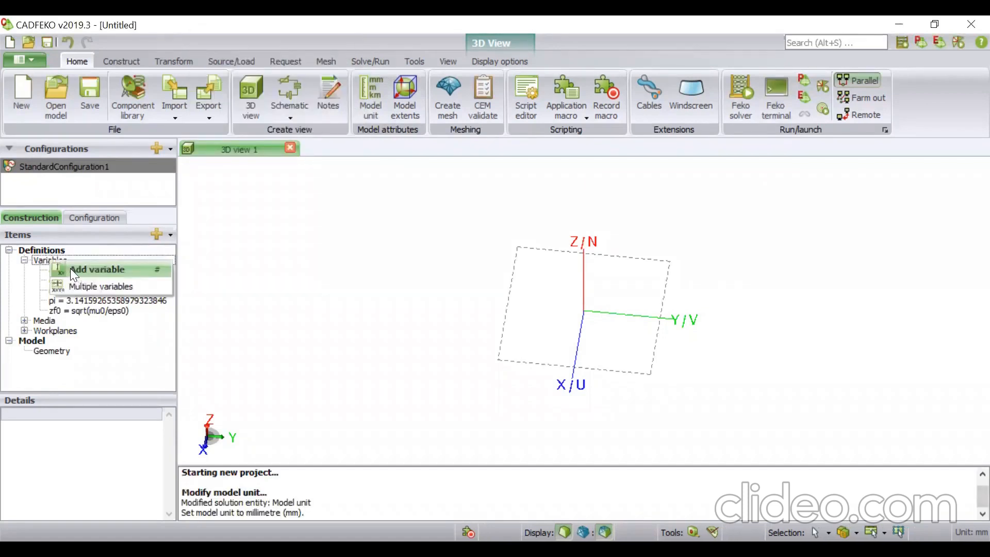
pyautogui.click(70, 268)
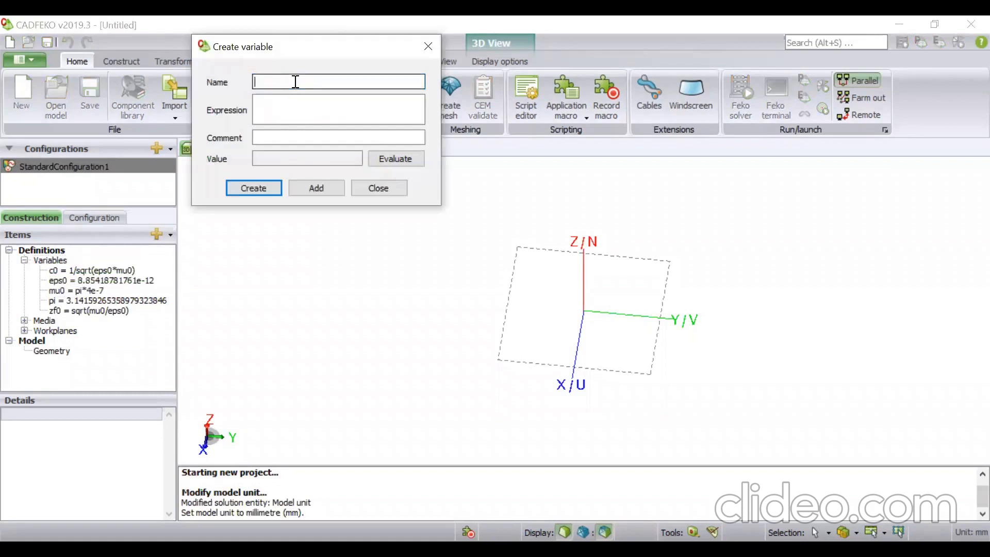
pyautogui.press('Tab')
pyautogui.write('28.38')
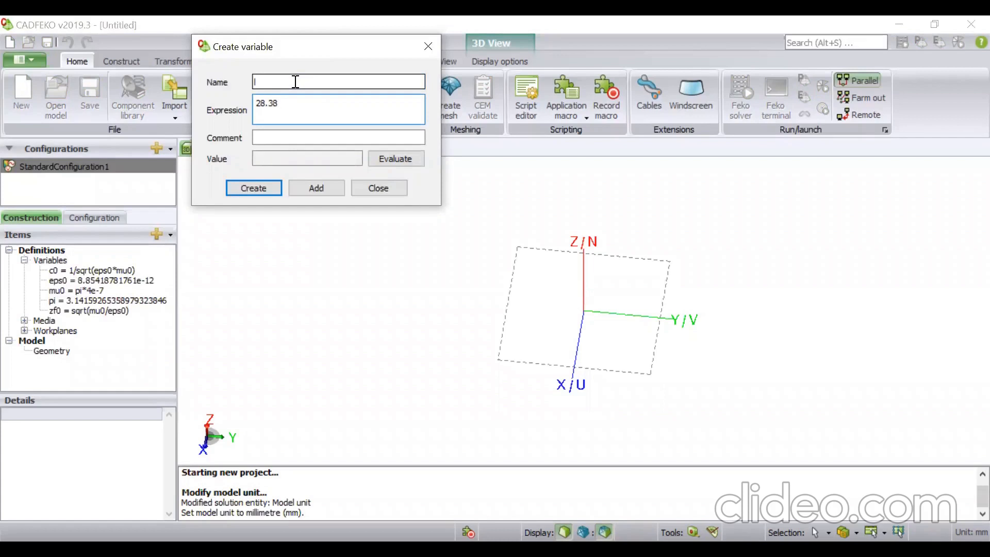
pyautogui.click(307, 183)
# Add the variables w with the expression 38 and offset with the expression 0
pyautogui.press('BackSpace')
pyautogui.write('w')
pyautogui.press('Tab')
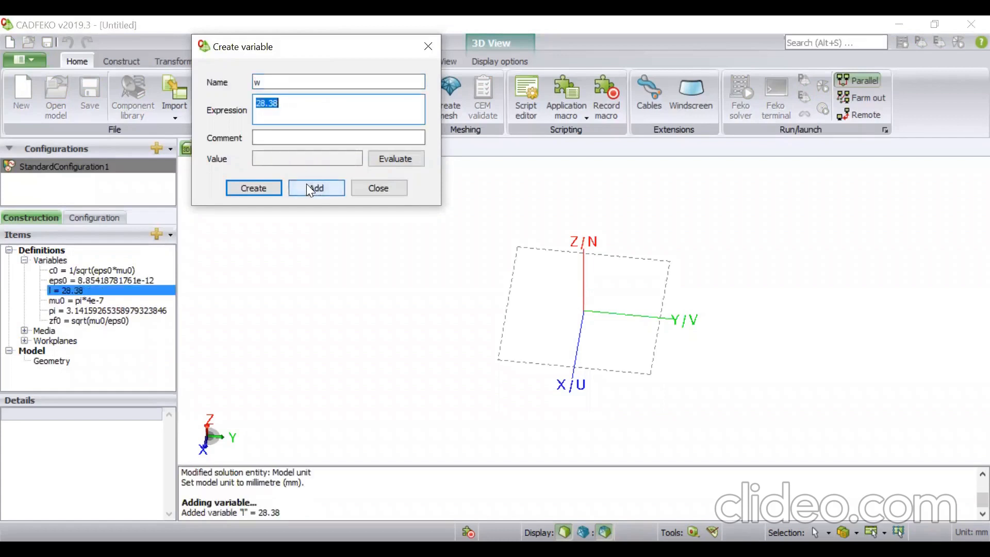
pyautogui.write('38')
pyautogui.press('Tab')
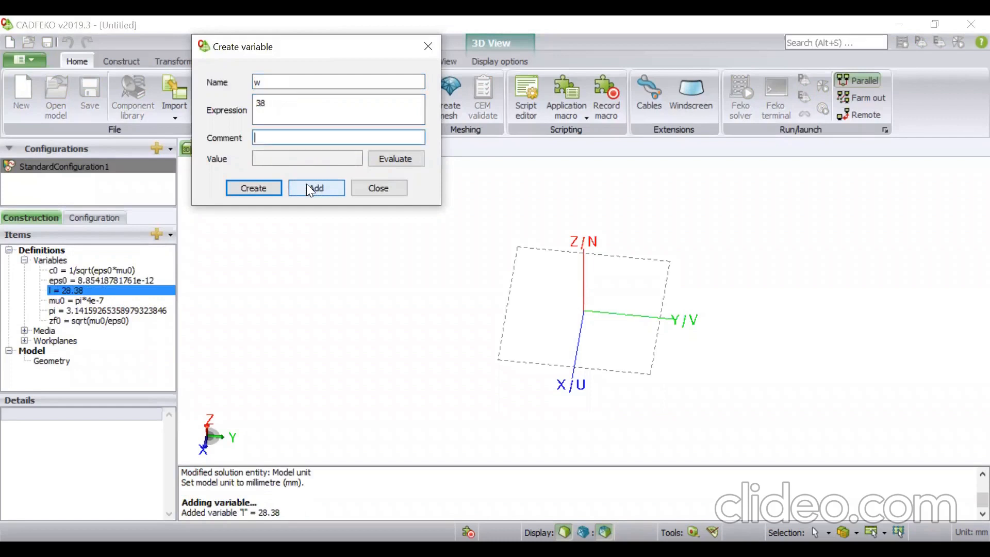
pyautogui.click(307, 184)
pyautogui.write('offset')
pyautogui.press('Tab')
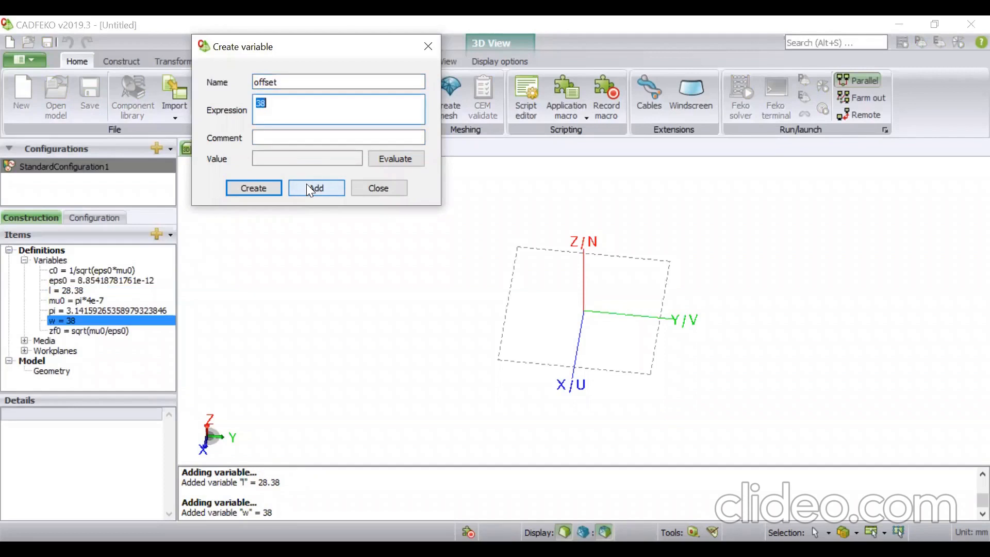
pyautogui.write('0')
pyautogui.click(308, 187)
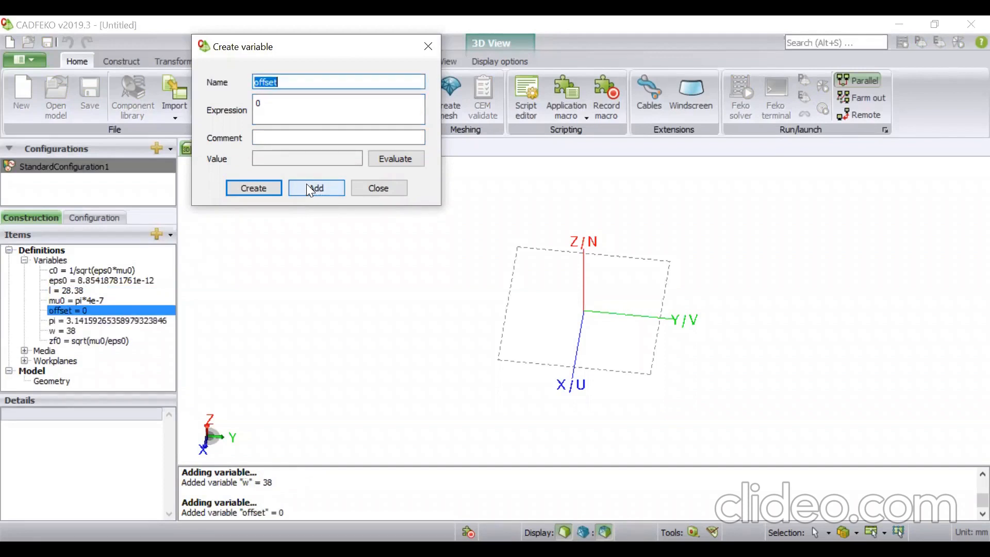
# Add the variables ws with the expression 2*w and ls with the expression 2*l
pyautogui.write('ws')
pyautogui.press('Tab')
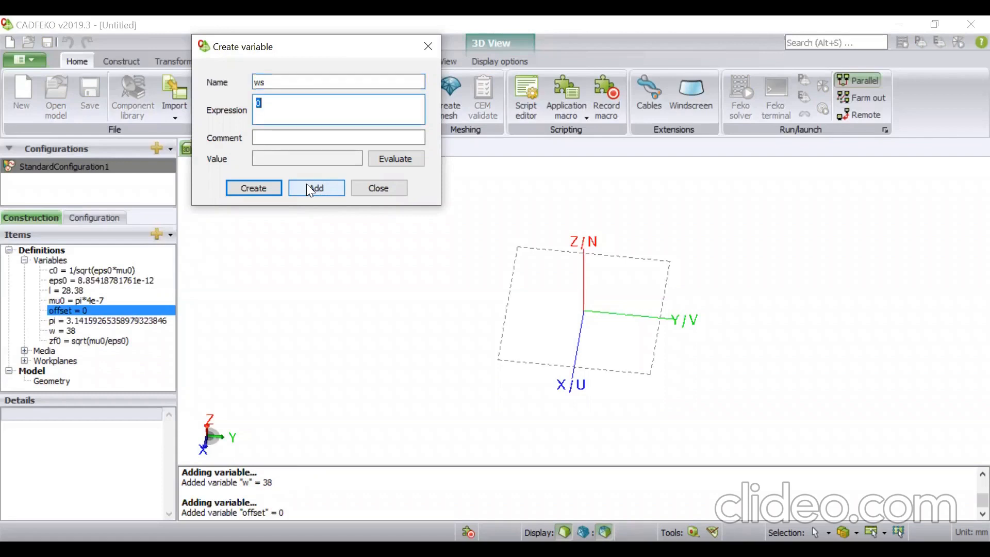
pyautogui.write('2*2')
pyautogui.press('BackSpace')
pyautogui.write('w')
pyautogui.click(307, 184)
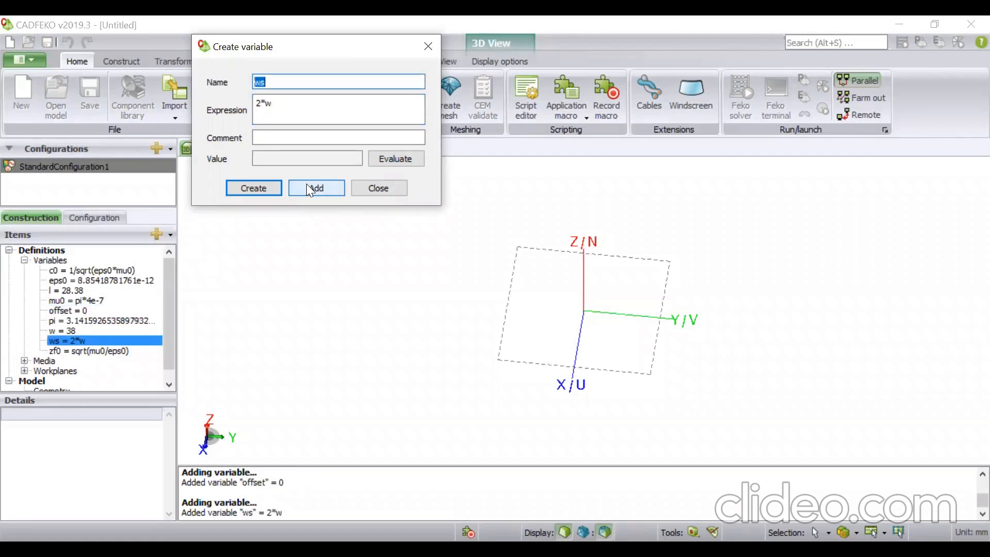
pyautogui.write('ls')
pyautogui.press('Tab')
pyautogui.write('2')
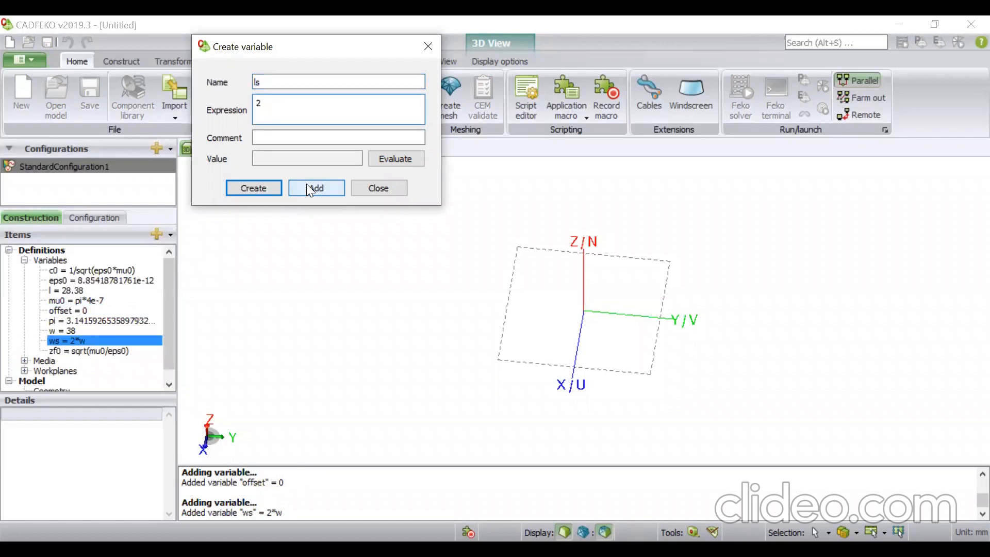
pyautogui.write('*l')
pyautogui.click(309, 187)
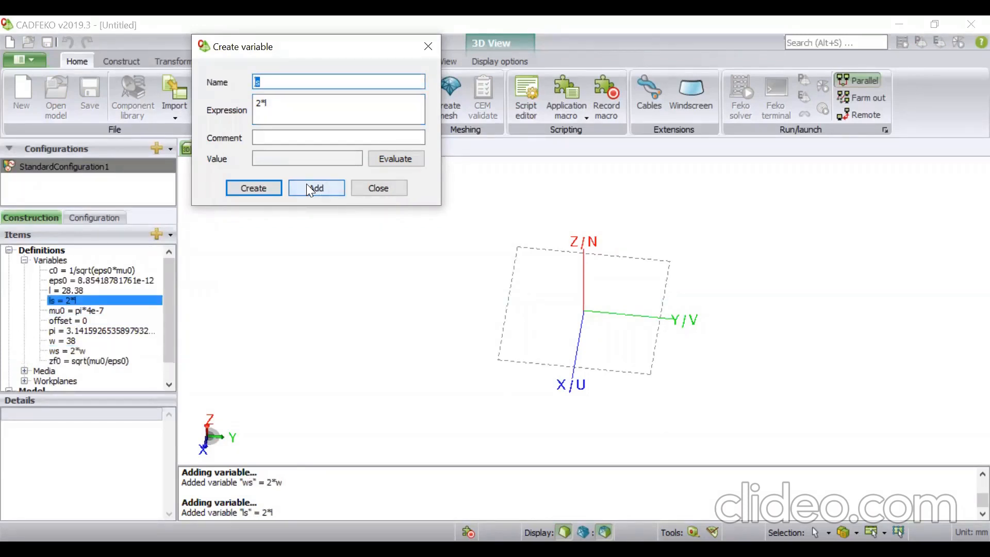
# Add the frequency limit variables fmin with the expression 1e9 and fmax with the expression 5e9
pyautogui.write('fmin')
pyautogui.press('Tab')
pyautogui.write('1')
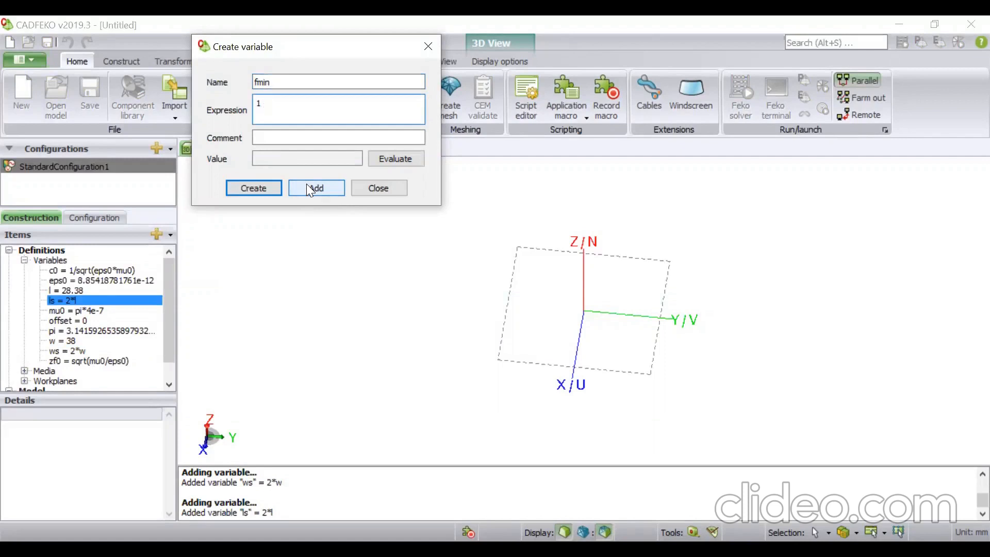
pyautogui.write('e9')
pyautogui.click(306, 183)
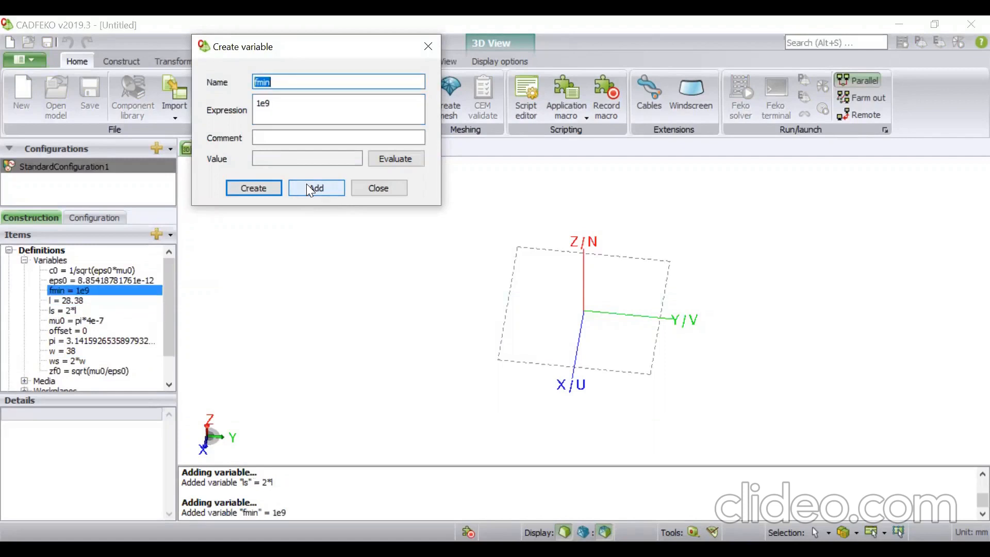
pyautogui.write('fmax')
pyautogui.press('Tab')
pyautogui.write('5')
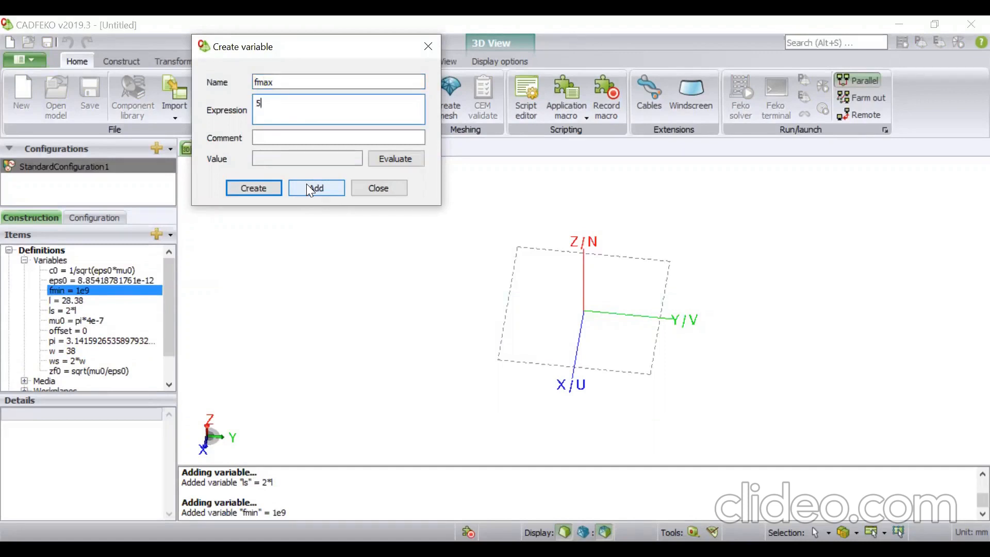
pyautogui.write('e9')
pyautogui.click(307, 185)
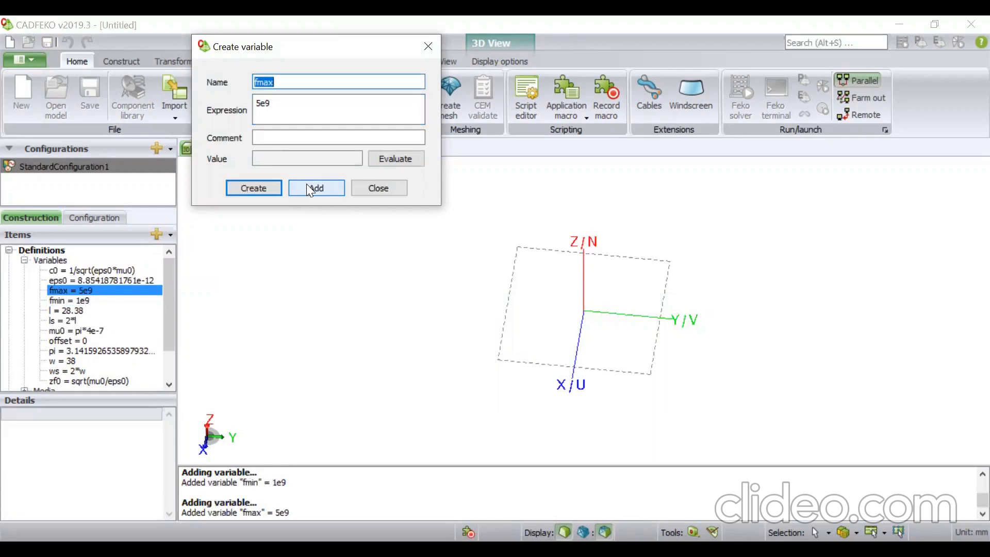
# Add the variables wf with the expression 3 and lf with the expression 15
pyautogui.write('wf')
pyautogui.press('Tab')
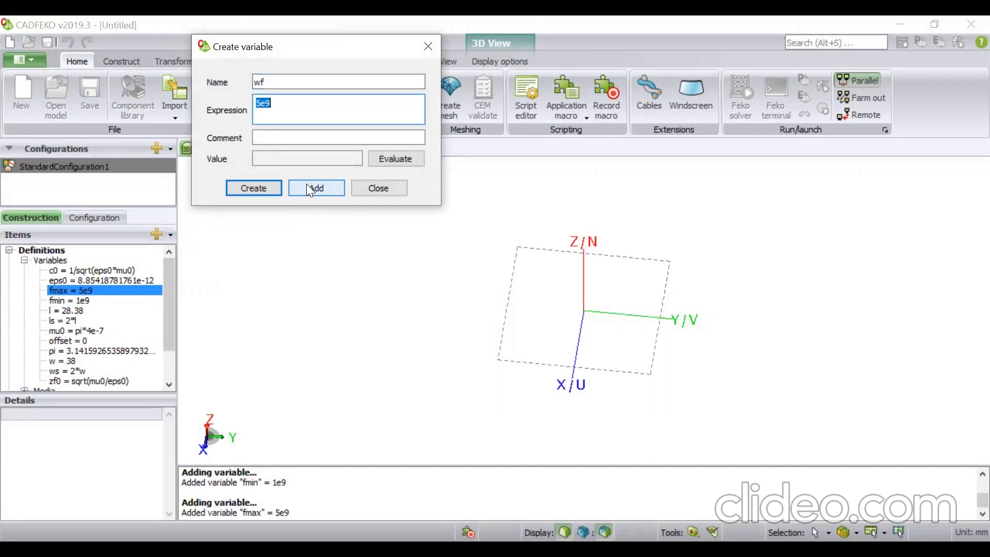
pyautogui.write('3')
pyautogui.click(310, 188)
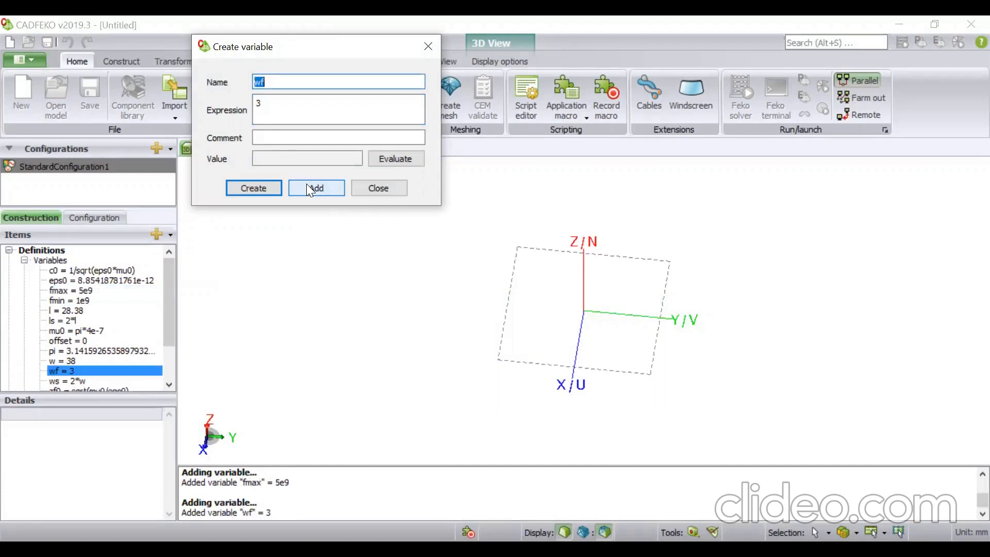
pyautogui.write('lf')
pyautogui.press('Tab')
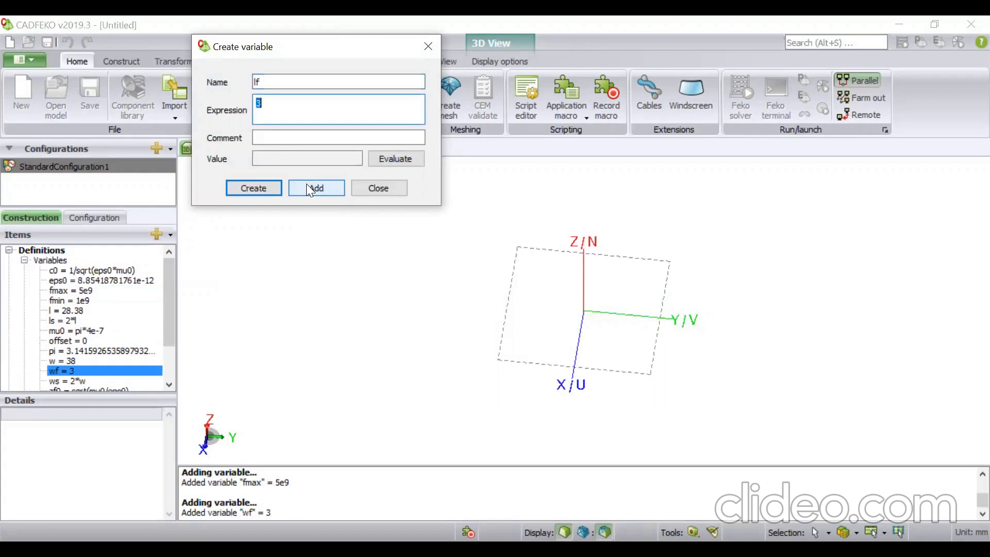
pyautogui.write('15')
pyautogui.click(306, 184)
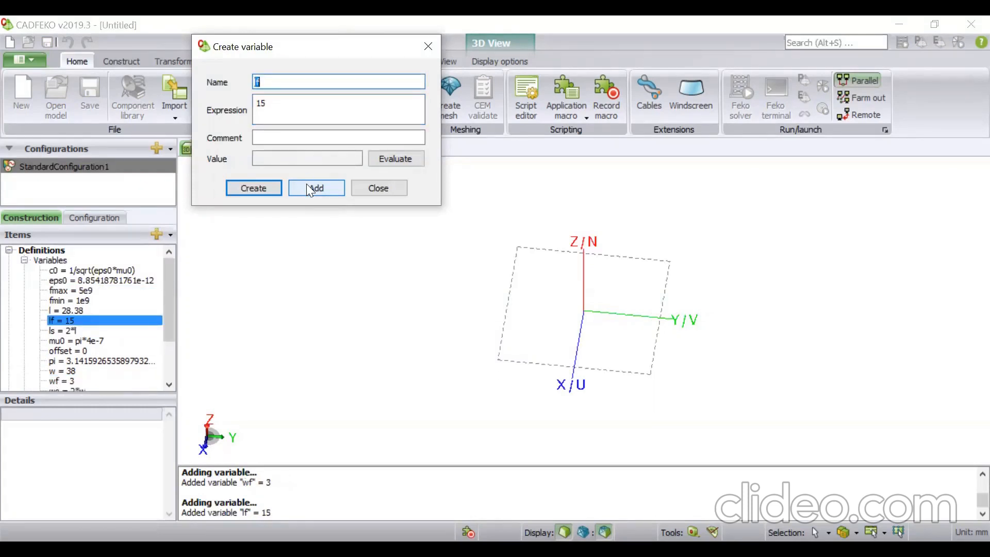
# Add the variable h with the expression 1.6 and finish defining variables
pyautogui.write('h')
pyautogui.press('Tab')
pyautogui.write('1.6')
pyautogui.click(306, 184)
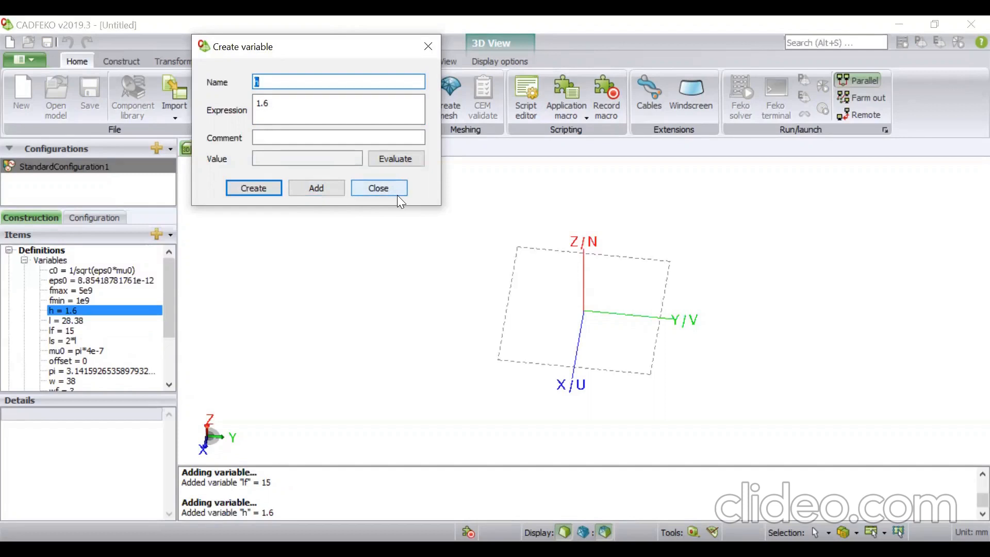
pyautogui.click(433, 49)
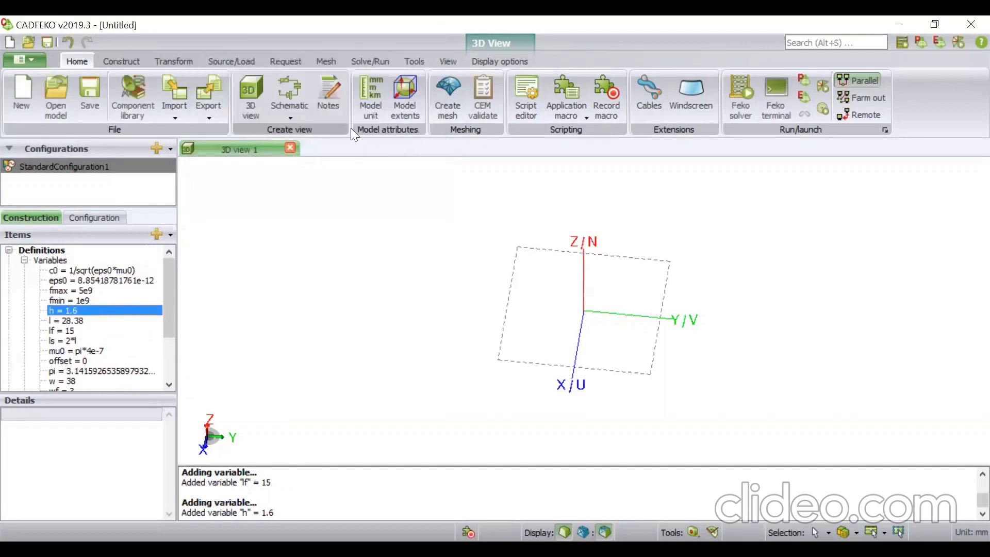
# Define a new cuboid by its base centre at the origin, with width ws, depth ls and height -h
pyautogui.click(121, 61)
pyautogui.click(226, 88)
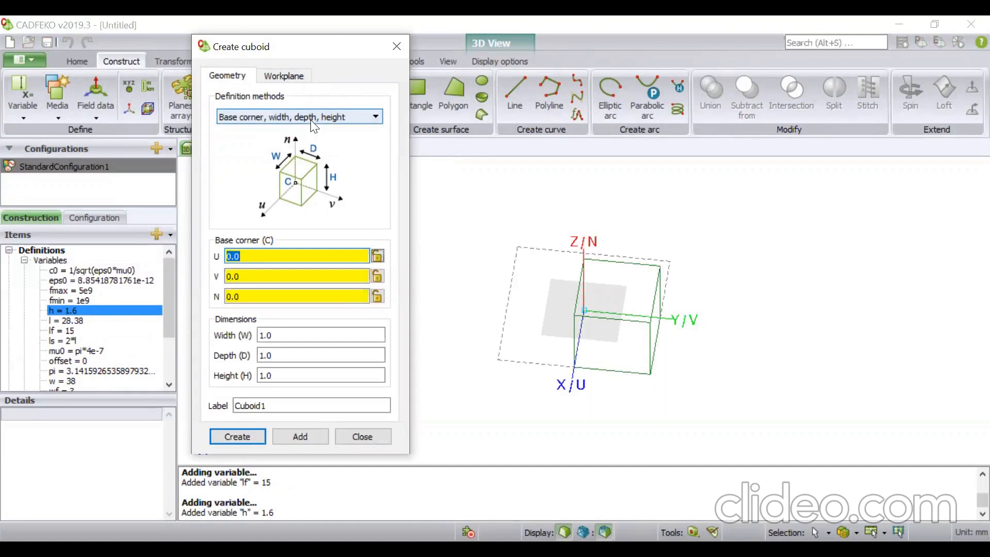
pyautogui.scroll(-1, 313, 126)
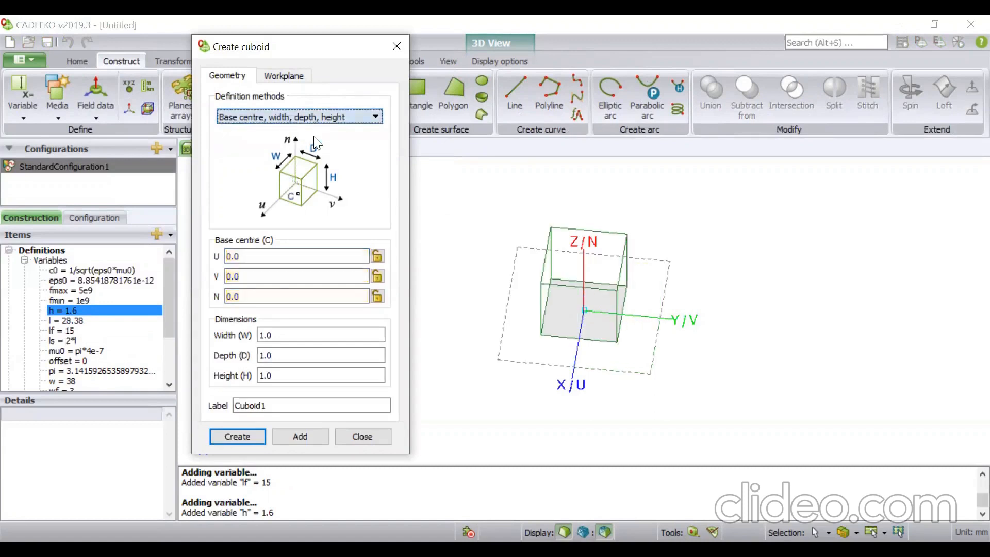
pyautogui.click(312, 336)
pyautogui.press('BackSpace')
pyautogui.press('BackSpace')
pyautogui.press('BackSpace')
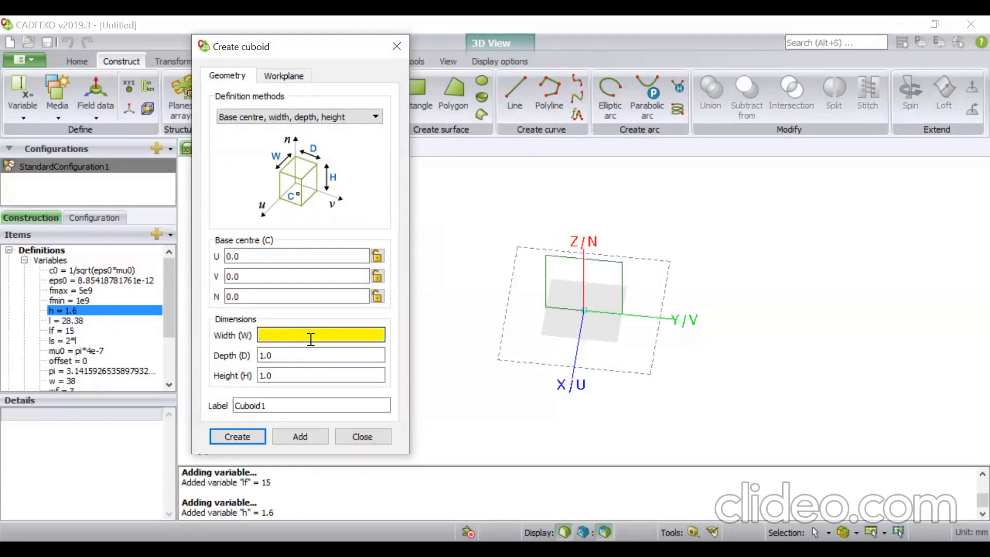
pyautogui.write('ws')
pyautogui.press('Tab')
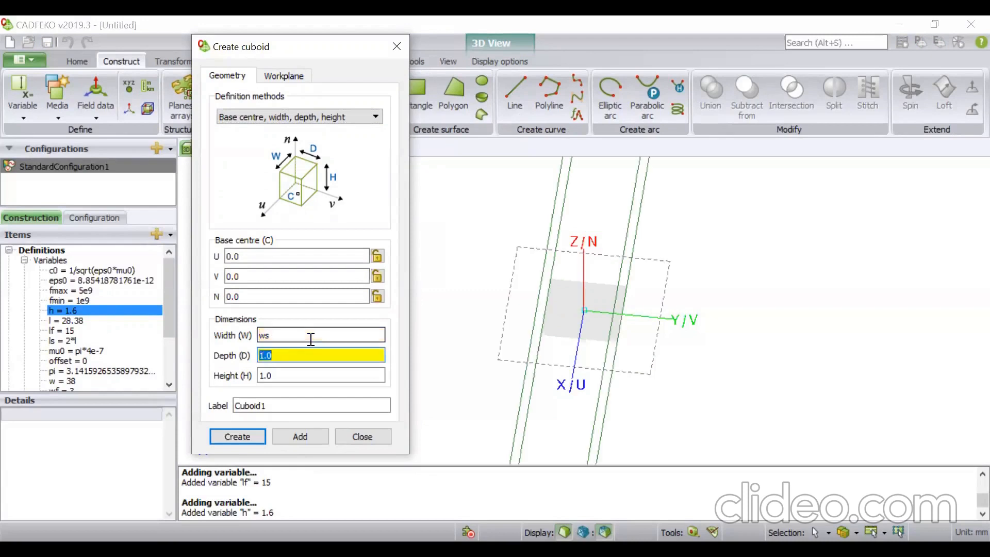
pyautogui.press('BackSpace')
pyautogui.write('ls')
pyautogui.press('Tab')
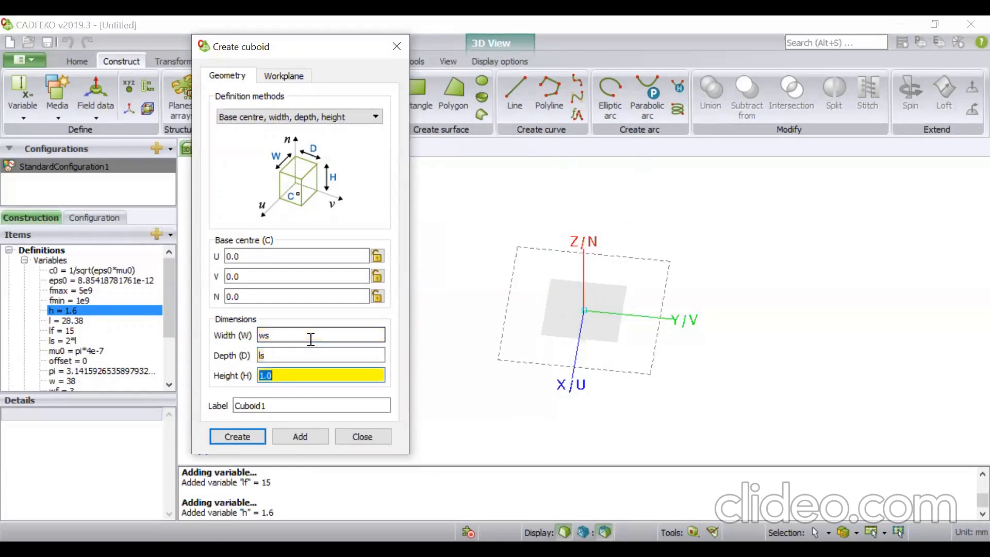
pyautogui.write('-h')
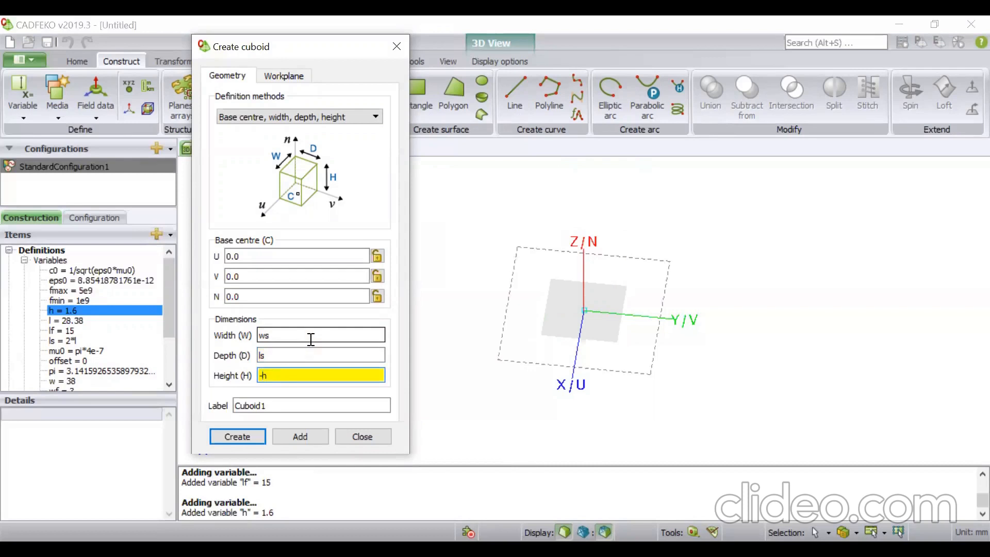
# Label the cuboid substrate and create it
pyautogui.click(302, 408)
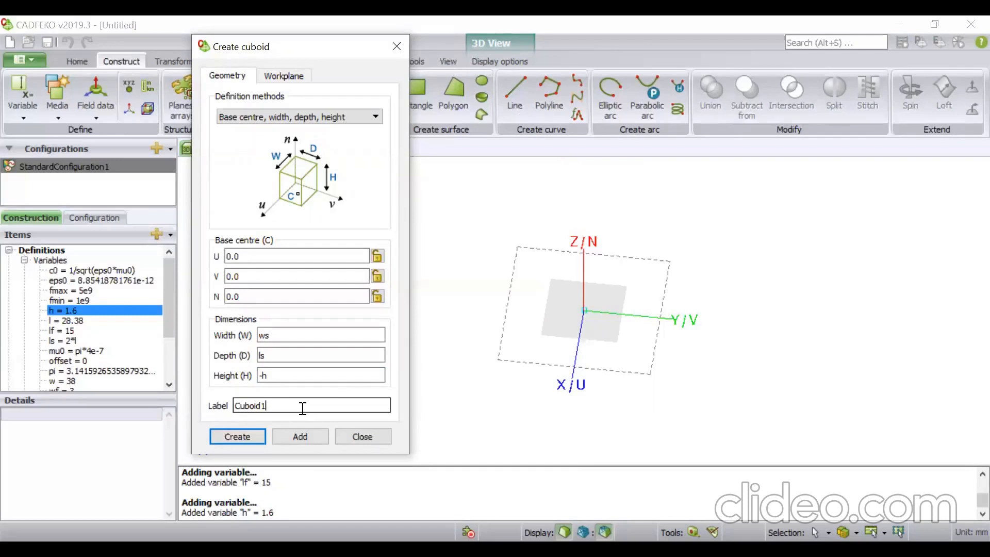
pyautogui.press('BackSpace')
pyautogui.press('BackSpace')
pyautogui.press('BackSpace')
pyautogui.press('BackSpace')
pyautogui.press('BackSpace')
pyautogui.press('BackSpace')
pyautogui.press('BackSpace')
pyautogui.write('substrate')
pyautogui.click(245, 434)
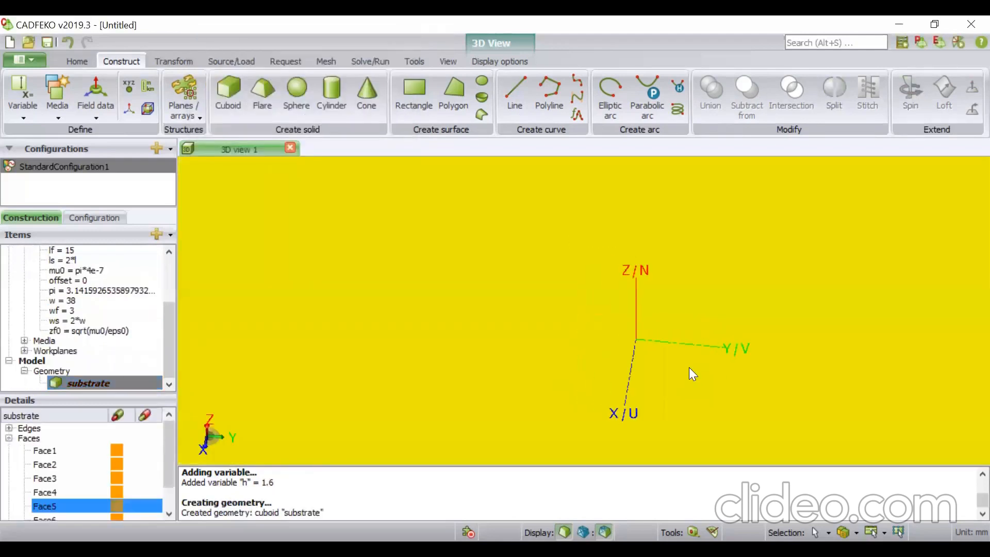
# From the substrate region's properties, define a new dielectric medium with relative permittivity 4.4 and dielectric loss tangent 0.02
pyautogui.scroll(-5, 689, 367)
pyautogui.moveTo(689, 367)
pyautogui.mouseDown()
pyautogui.moveTo(796, 369)
pyautogui.moveTo(966, 347)
pyautogui.moveTo(923, 403)
pyautogui.moveTo(887, 417)
pyautogui.moveTo(958, 307)
pyautogui.moveTo(502, 330)
pyautogui.moveTo(561, 330)
pyautogui.mouseUp()
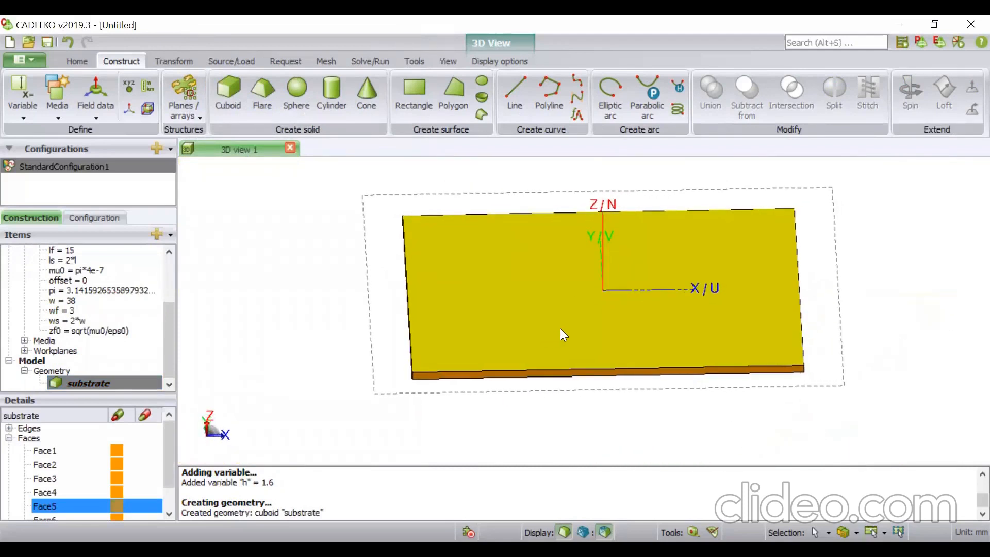
pyautogui.click(560, 328)
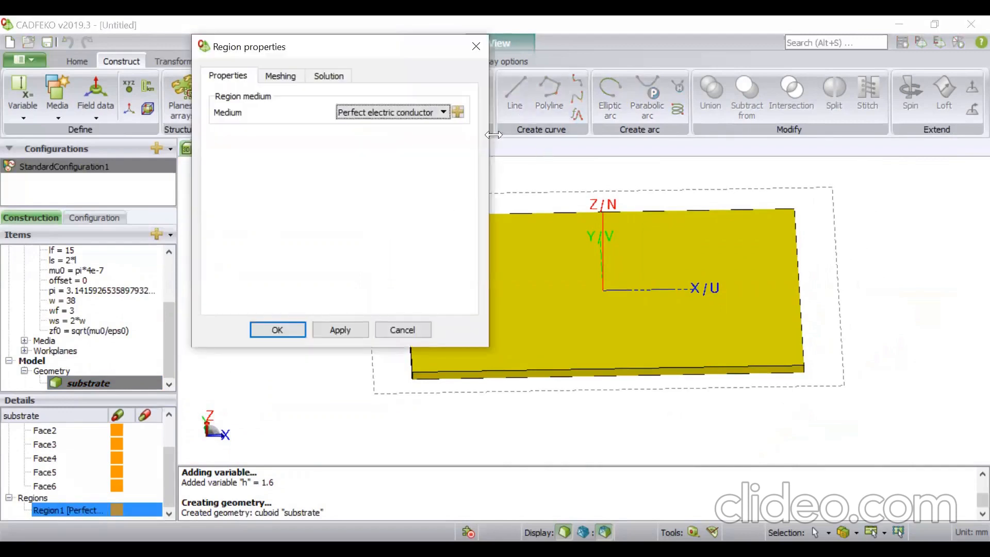
pyautogui.click(458, 112)
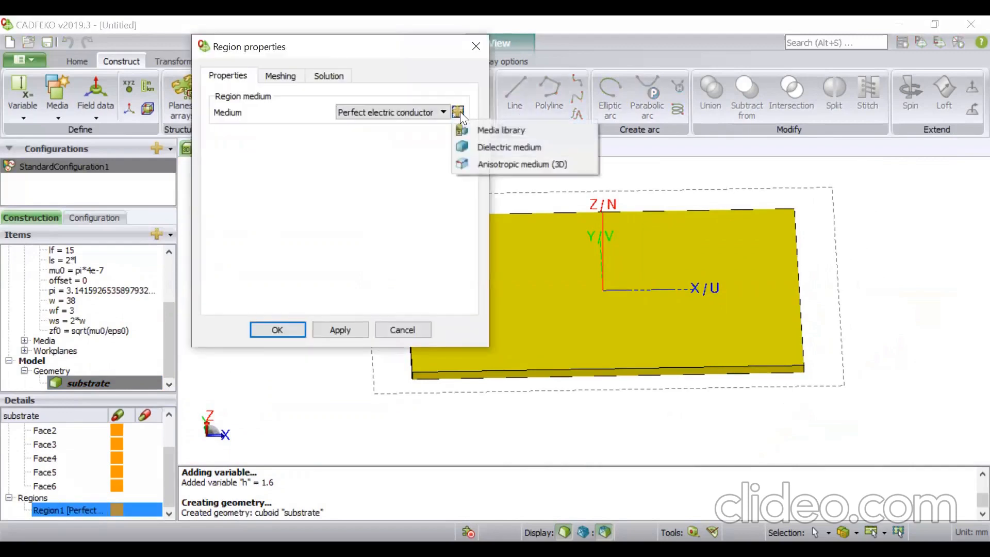
pyautogui.click(485, 148)
pyautogui.click(391, 256)
pyautogui.press('BackSpace')
pyautogui.press('BackSpace')
pyautogui.press('BackSpace')
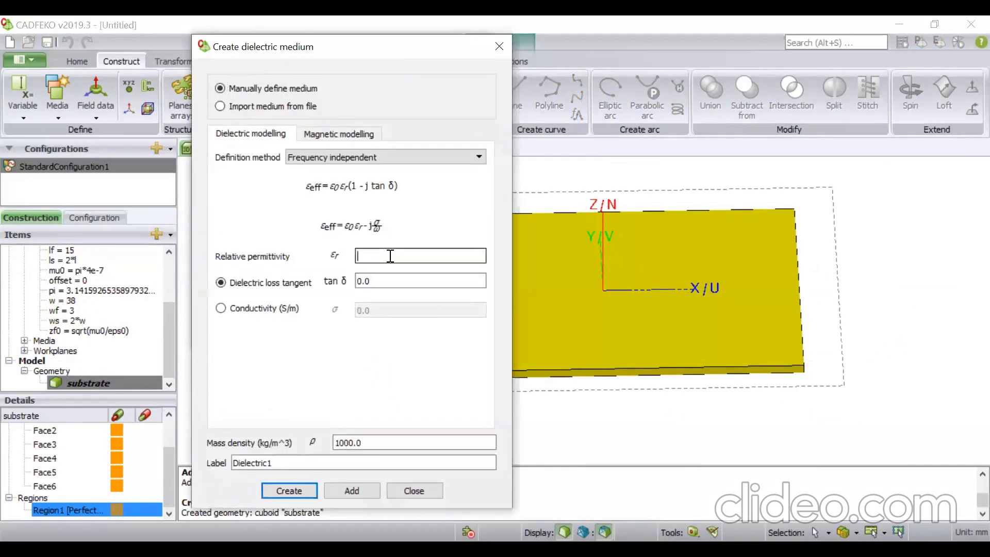
pyautogui.write('4.4')
pyautogui.click(391, 281)
pyautogui.write('2')
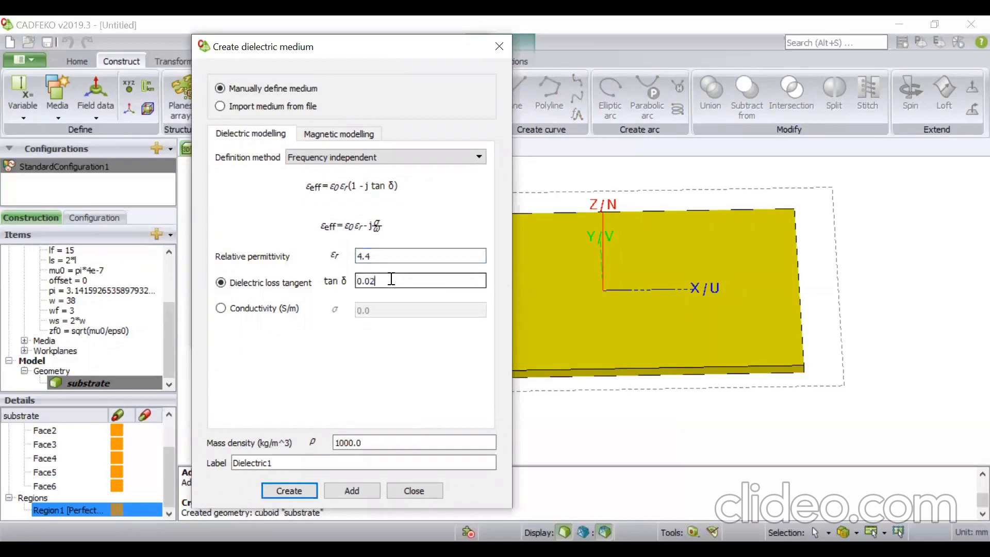
# Label the dielectric medium FR4 and create it
pyautogui.click(335, 463)
pyautogui.press('BackSpace')
pyautogui.press('BackSpace')
pyautogui.press('BackSpace')
pyautogui.press('BackSpace')
pyautogui.press('BackSpace')
pyautogui.press('BackSpace')
pyautogui.press('BackSpace')
pyautogui.press('BackSpace')
pyautogui.press('BackSpace')
pyautogui.press('BackSpace')
pyautogui.press('BackSpace')
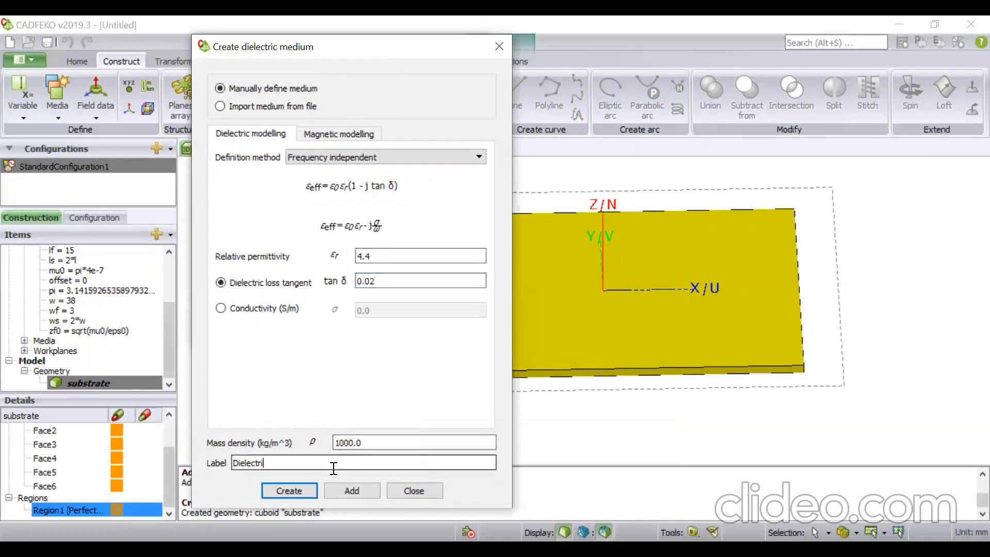
pyautogui.write('FR4')
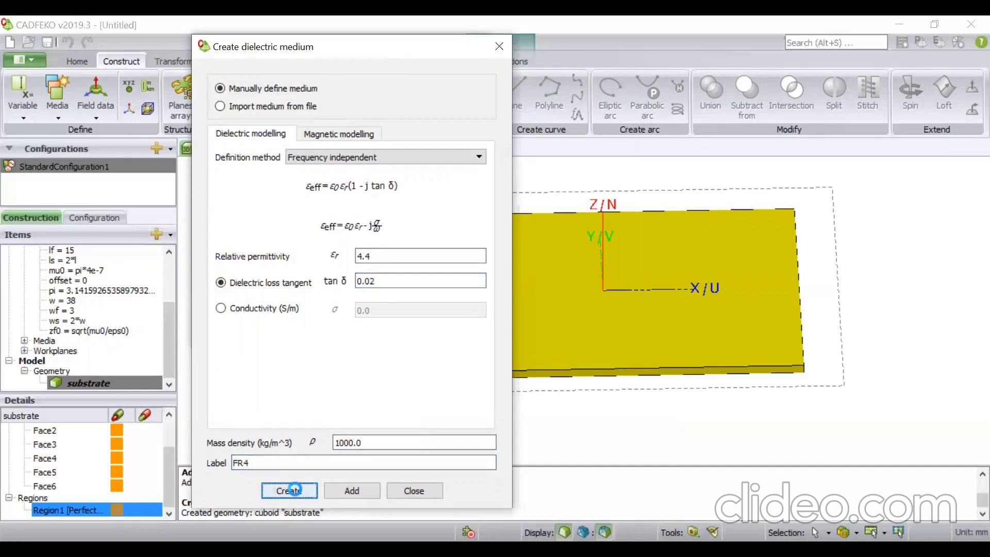
pyautogui.click(287, 491)
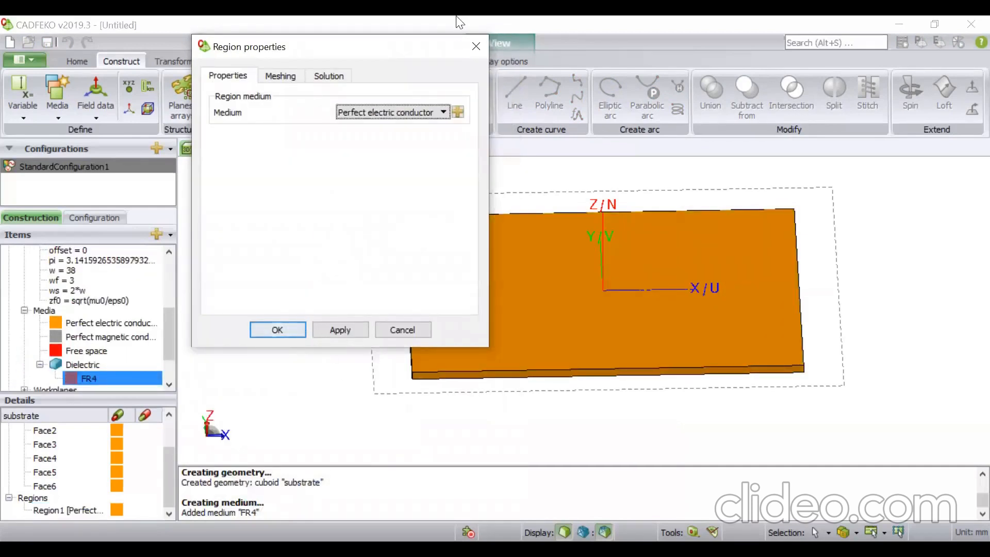
# Assign the FR4 medium to the substrate's region and apply the region properties
pyautogui.click(429, 106)
pyautogui.click(419, 127)
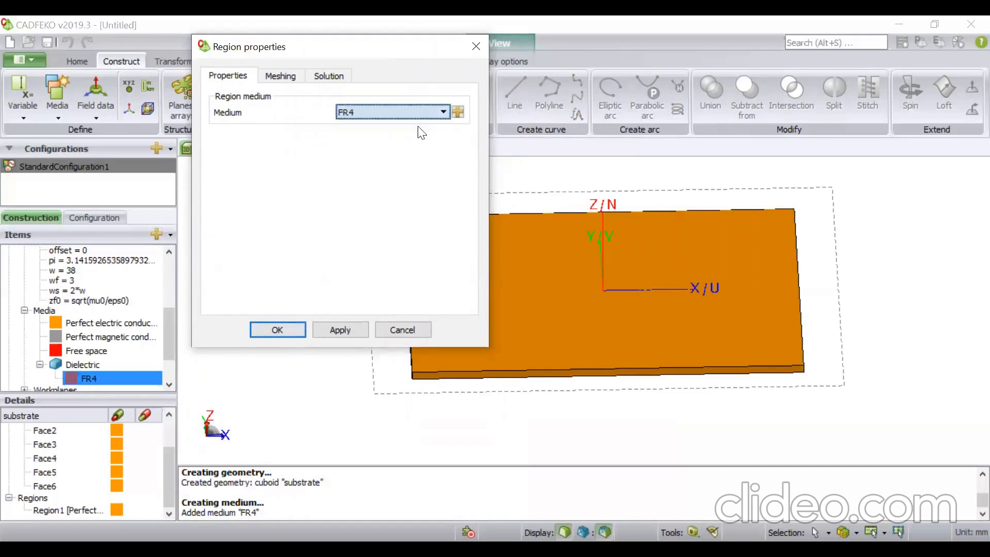
pyautogui.click(264, 325)
# Start a new polygon and set its first corner to U -wf/2+offset, V -ls/2, N 0
pyautogui.moveTo(579, 388); pyautogui.dragTo(643, 357)
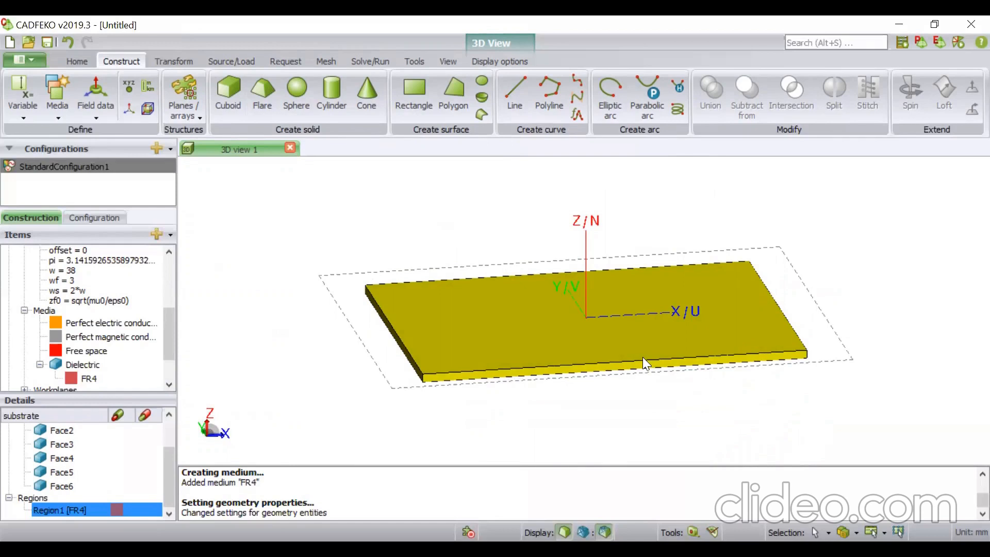
pyautogui.moveTo(538, 367); pyautogui.dragTo(448, 425)
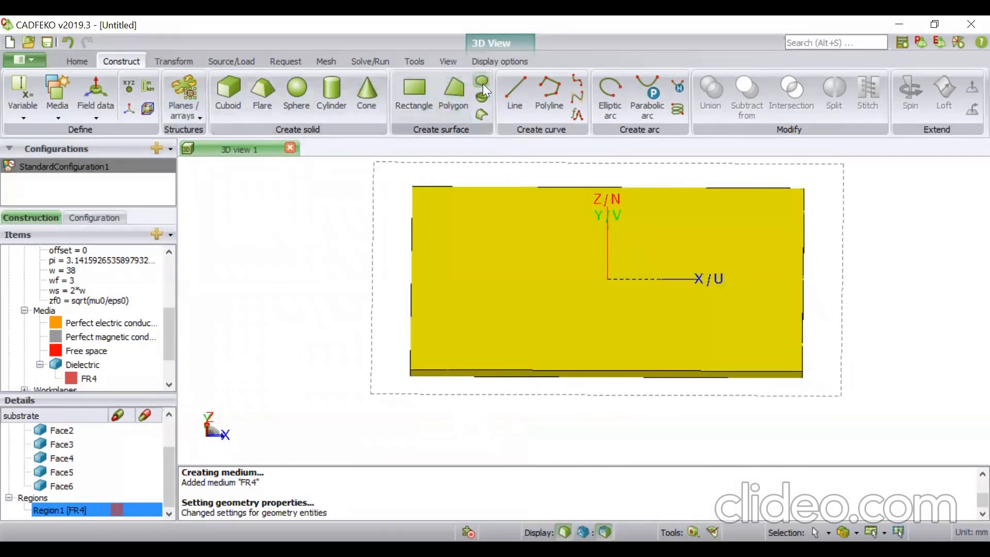
pyautogui.click(457, 92)
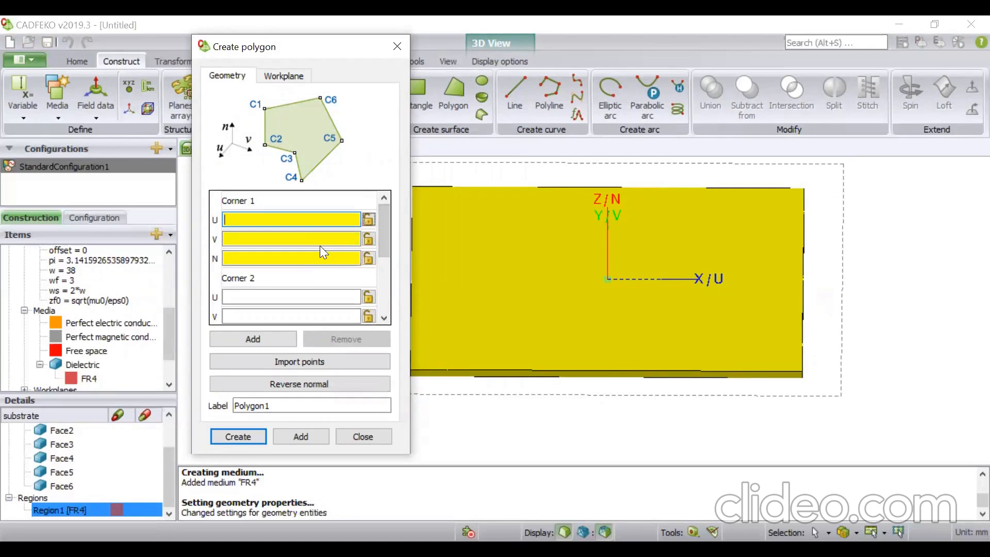
pyautogui.write('-wf/2+offset')
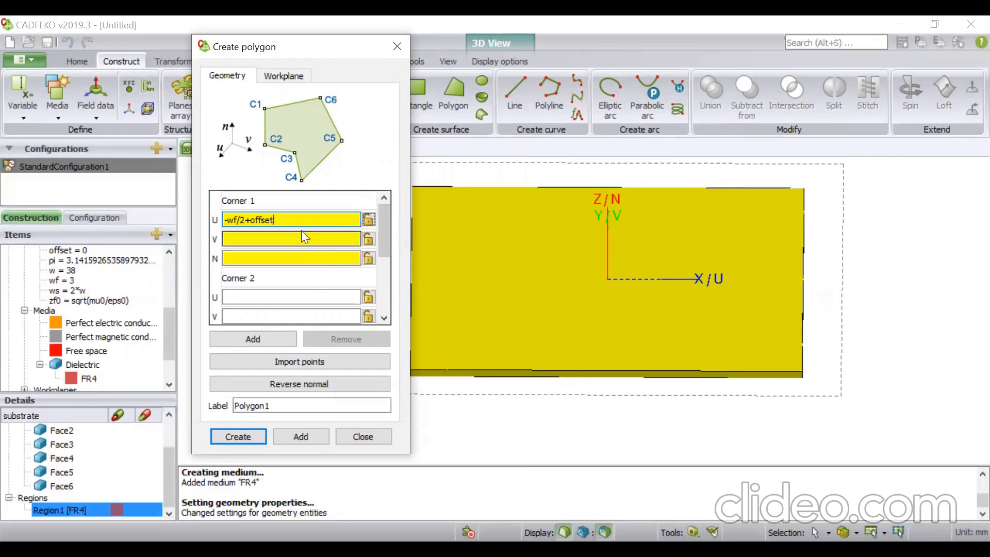
pyautogui.click(258, 237)
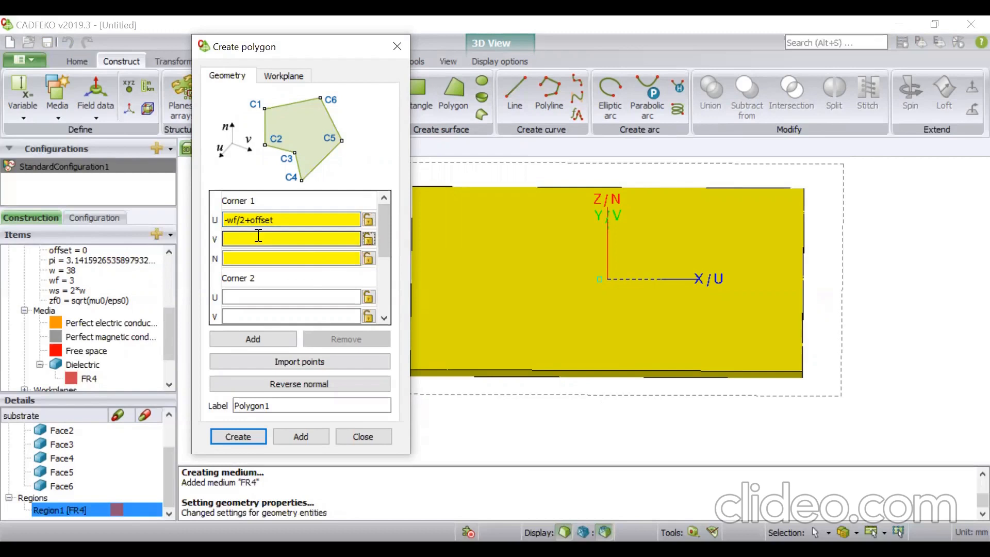
pyautogui.write('-ls/2')
pyautogui.click(253, 255)
pyautogui.write('0')
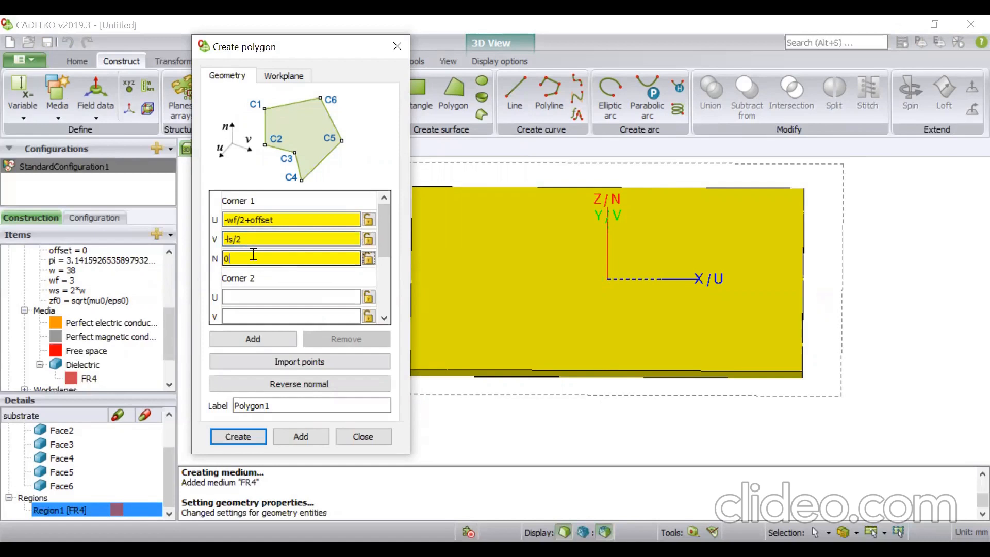
# Set the polygon's second corner to U -wf/2+offset, V -ls/2+lf, N 0
pyautogui.click(253, 293)
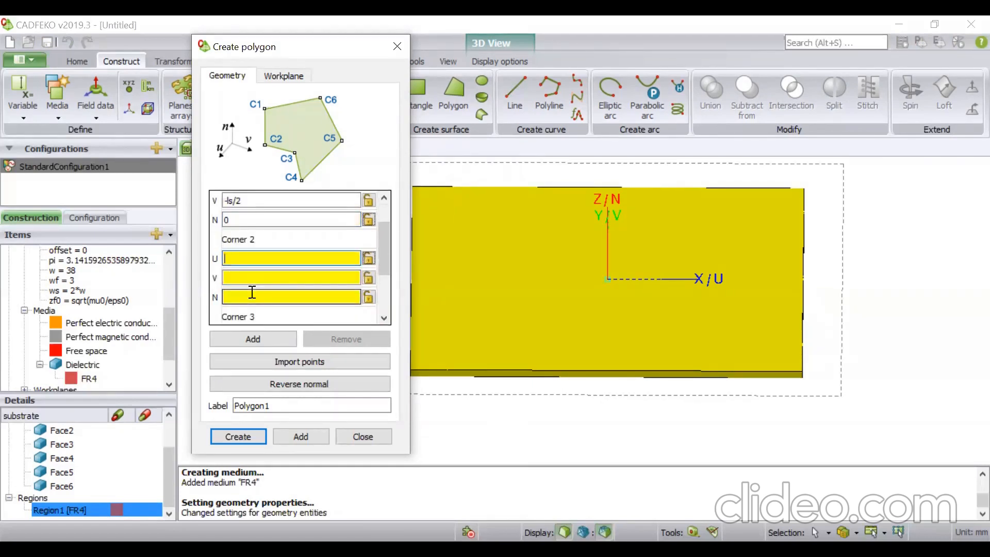
pyautogui.write('-wf')
pyautogui.press('BackSpace')
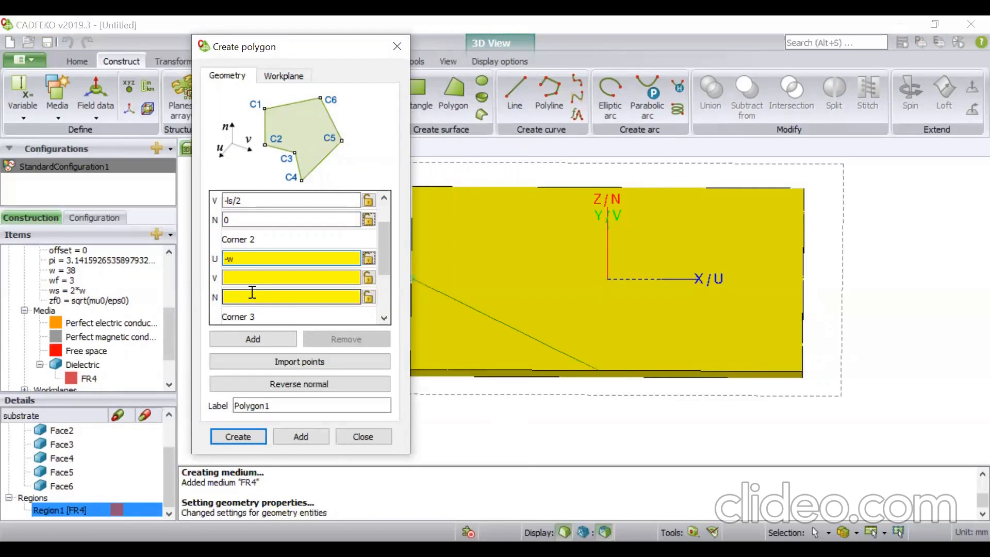
pyautogui.write('f/2+offset')
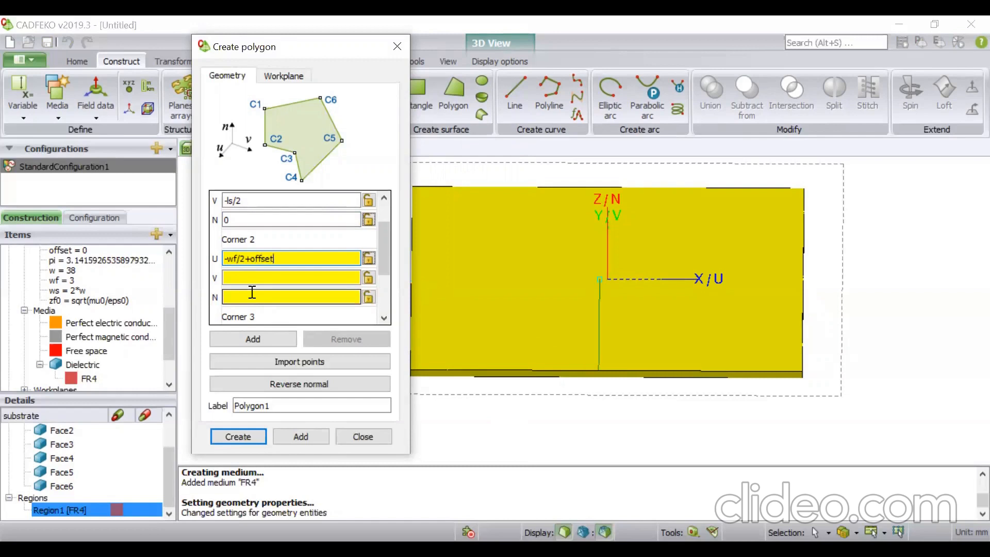
pyautogui.press('Tab')
pyautogui.write('-ls/2')
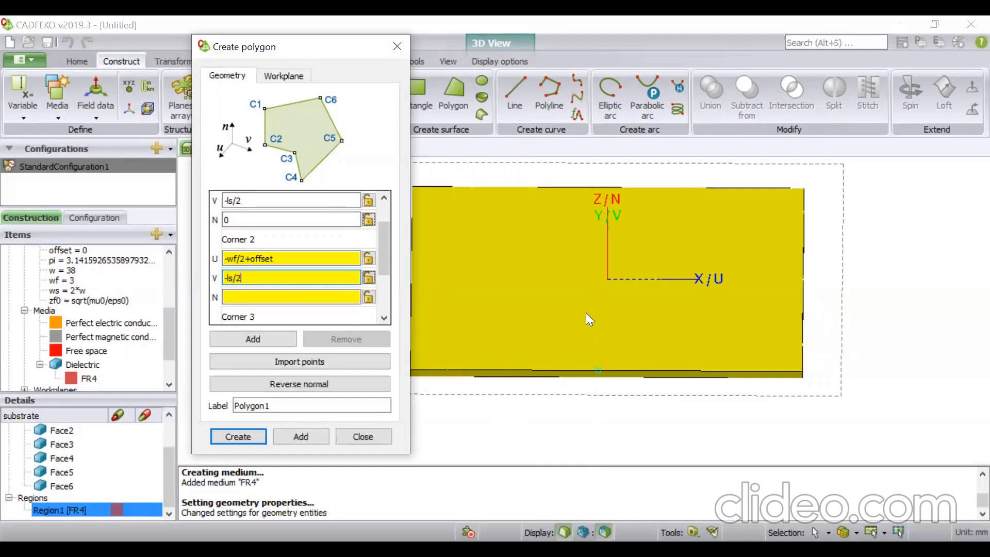
pyautogui.click(327, 277)
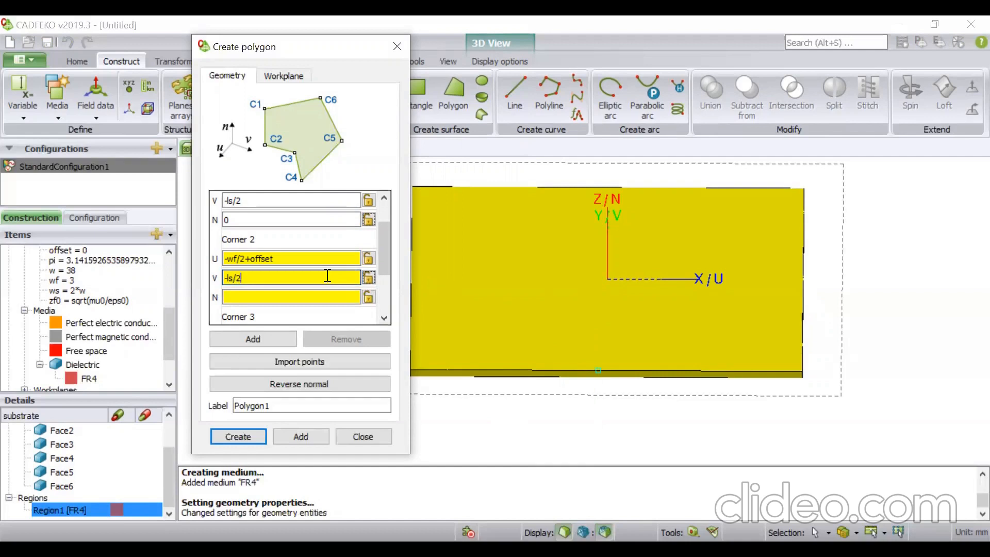
pyautogui.write('+lf')
pyautogui.press('Tab')
pyautogui.write('0')
pyautogui.press('Tab')
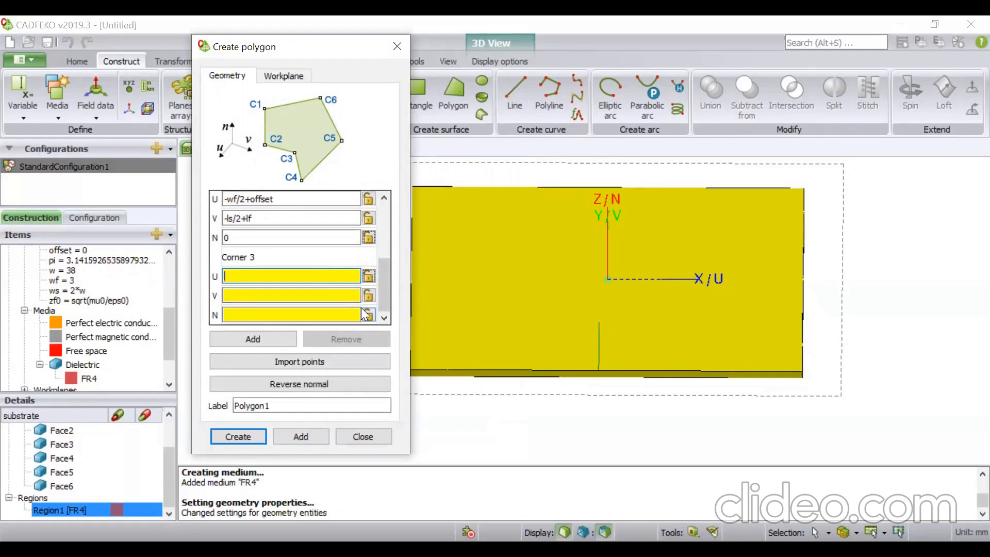
# Set the polygon's third corner to U -w/2, V -ls/2+lf, N 0
pyautogui.write('-')
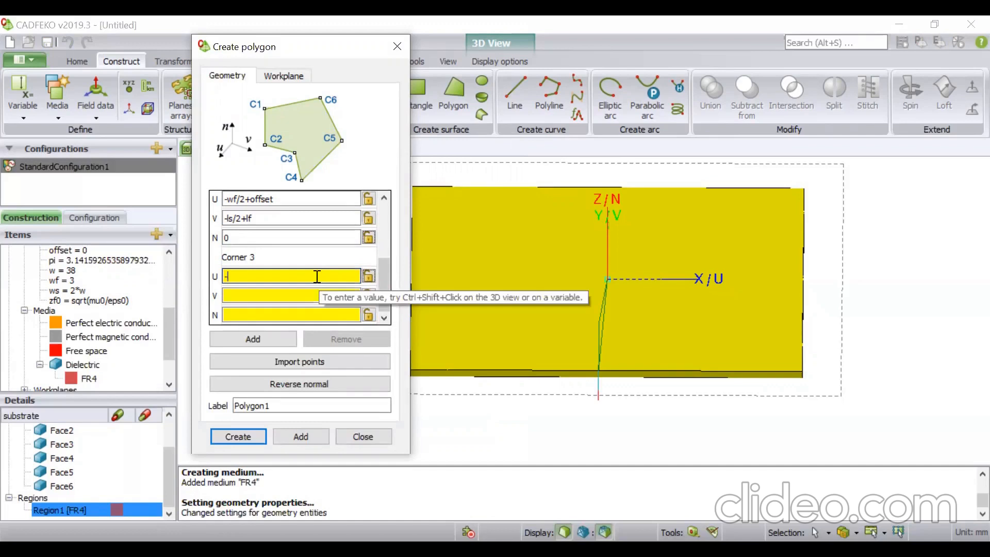
pyautogui.write('w')
pyautogui.write('f/2')
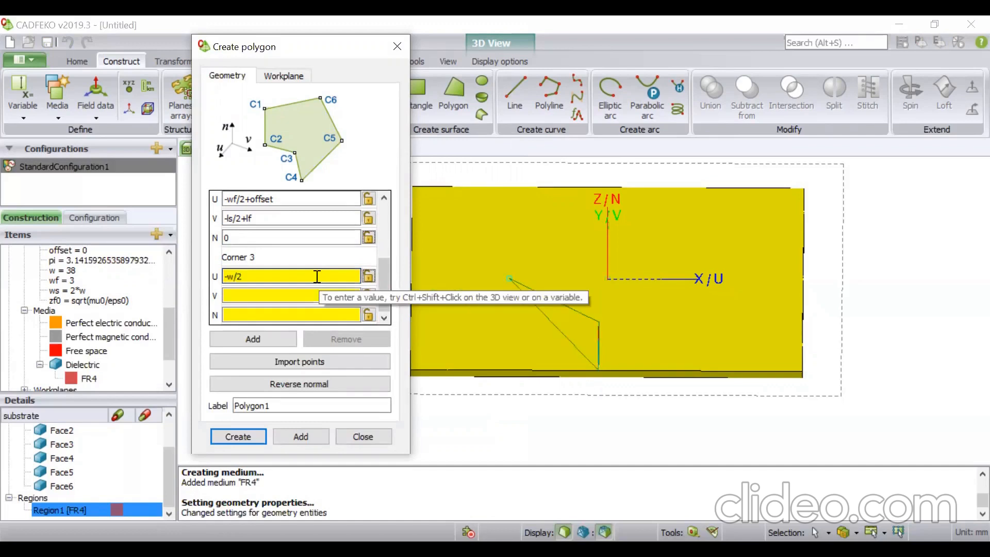
pyautogui.press('Tab')
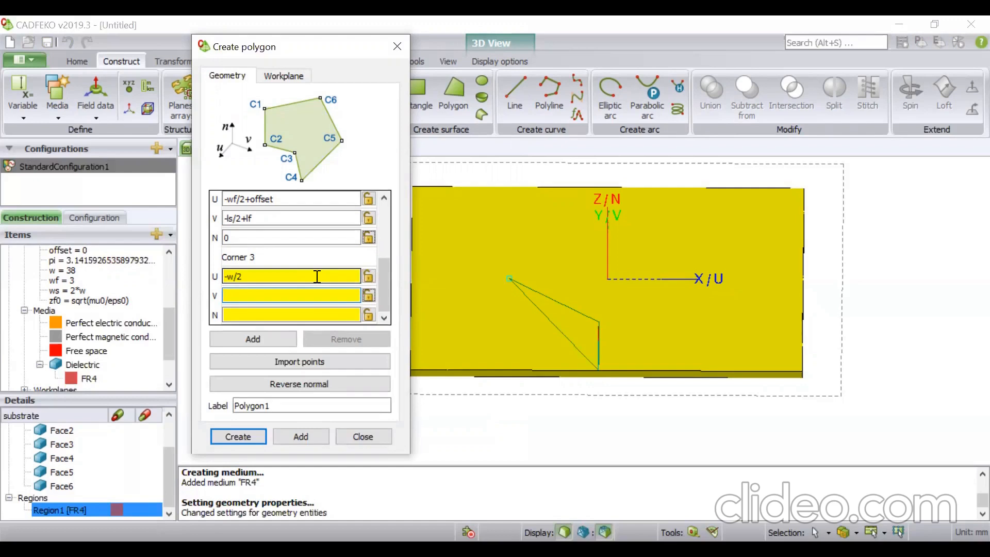
pyautogui.write('-ls/2')
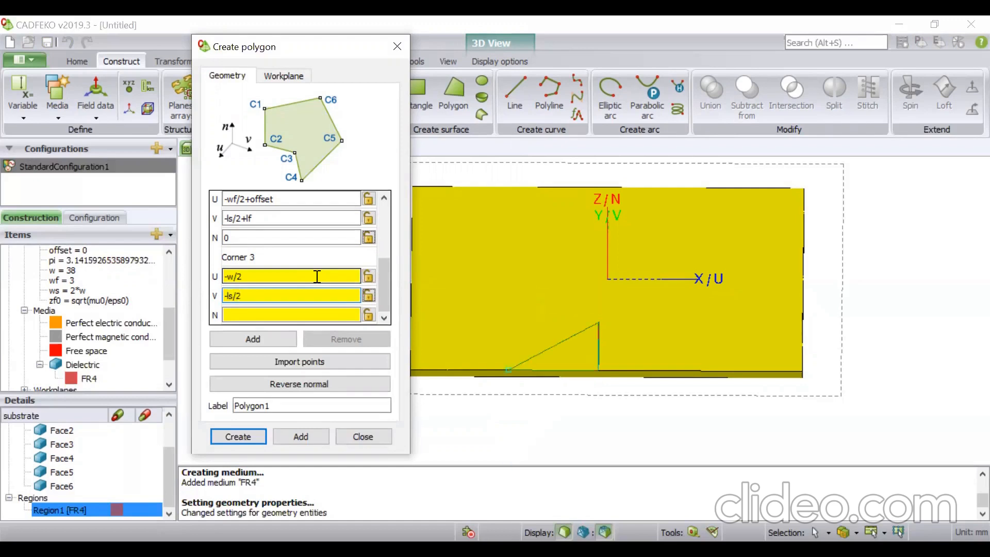
pyautogui.write('+lf')
pyautogui.press('Tab')
pyautogui.write('0')
pyautogui.press('Tab')
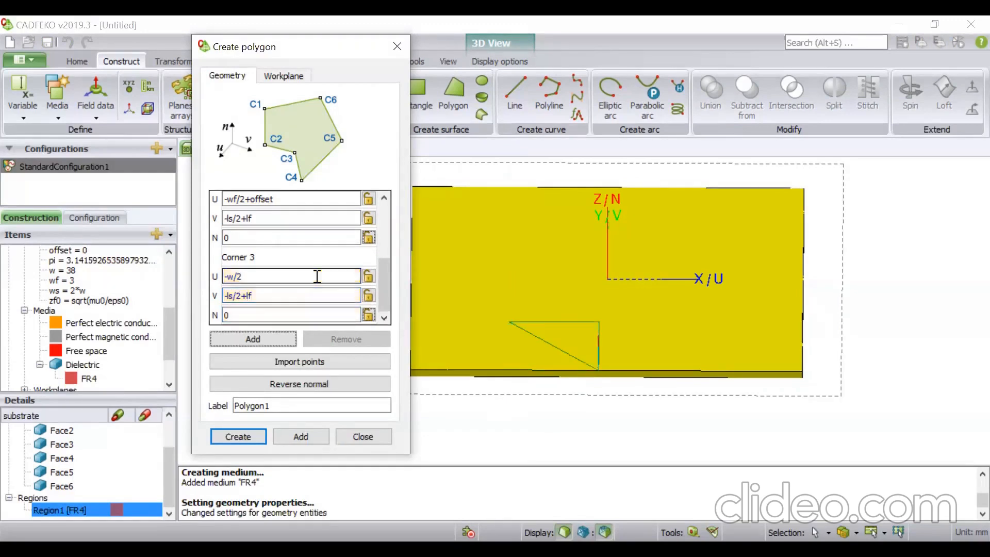
# Add a fourth polygon corner at U -w/2, V -ls/2+lf+l, N 0
pyautogui.click(278, 337)
pyautogui.click(284, 275)
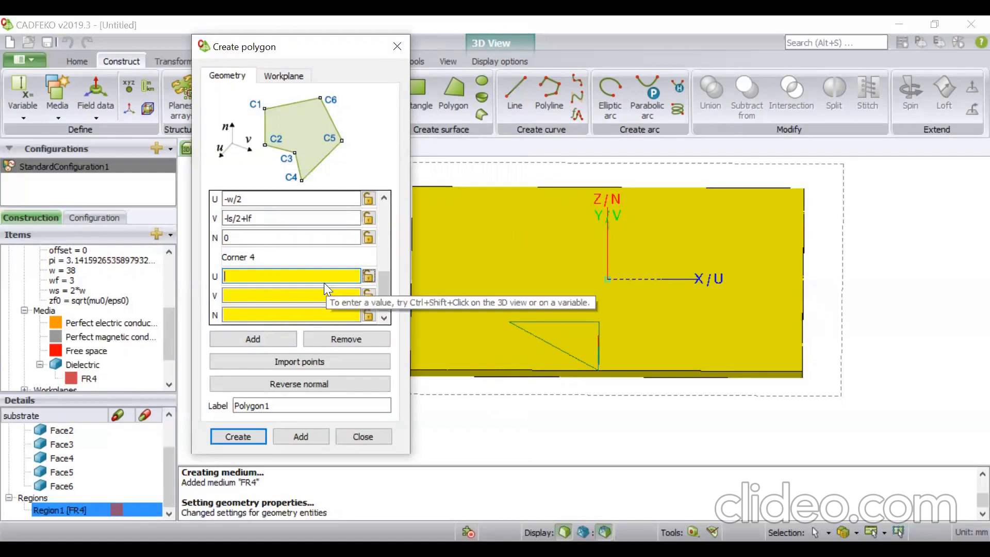
pyautogui.write('-')
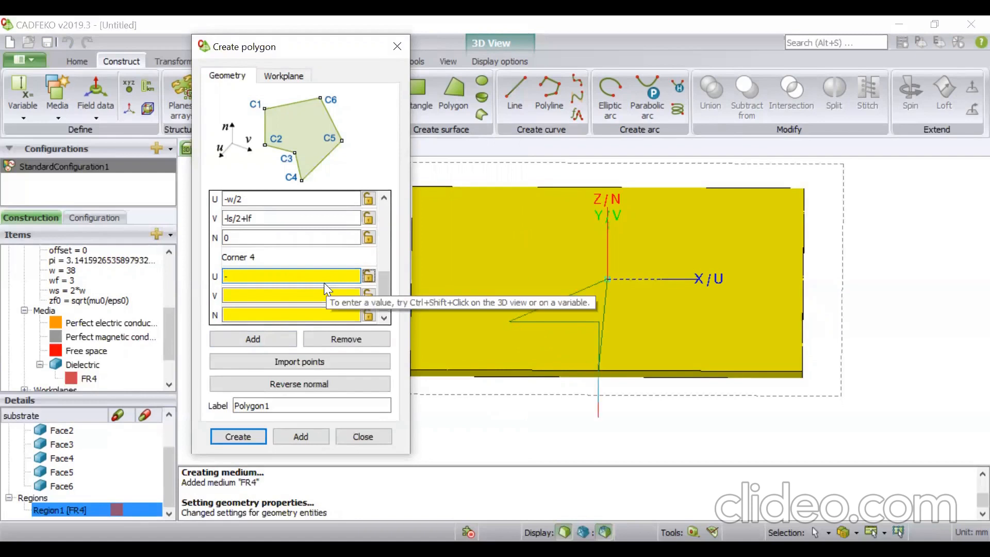
pyautogui.write('w/2')
pyautogui.press('Tab')
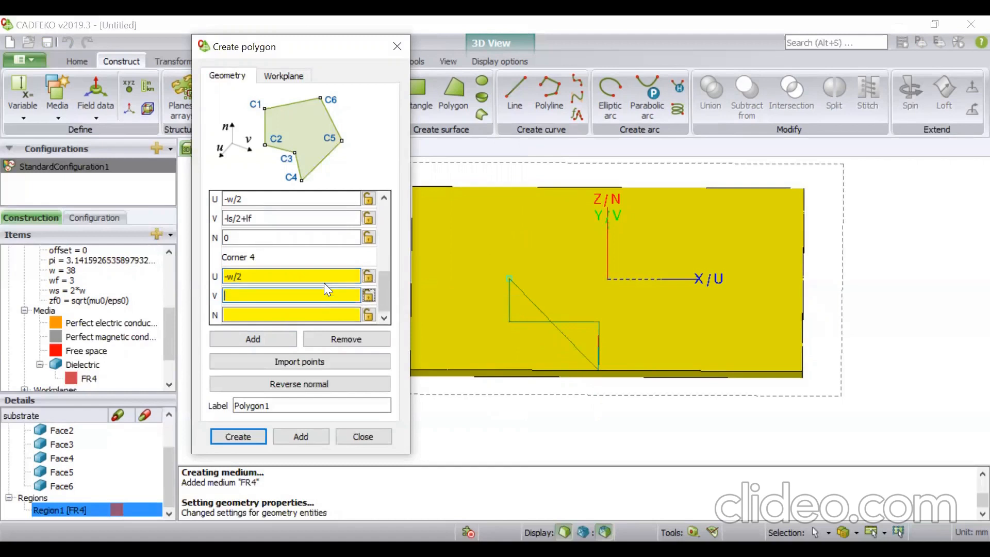
pyautogui.write('-ls/2')
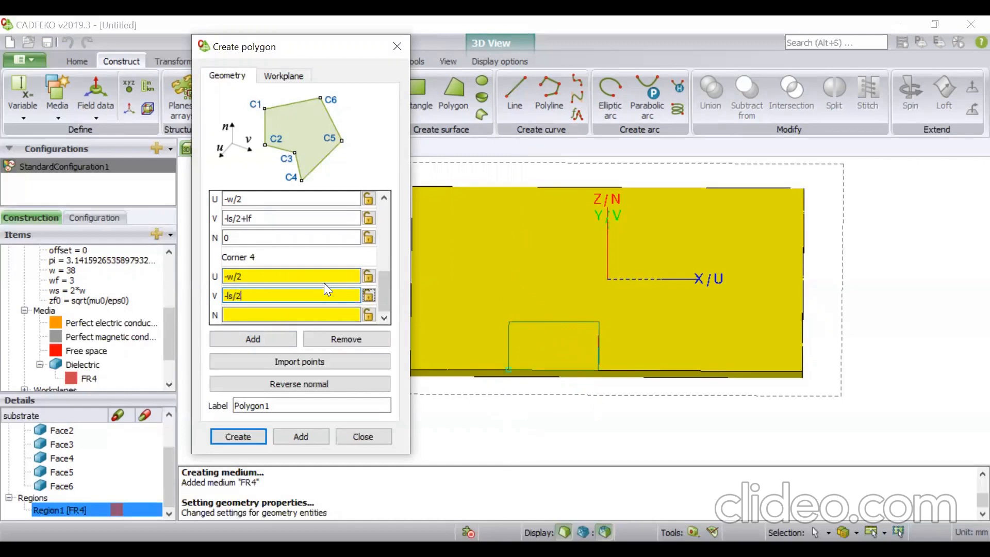
pyautogui.write('+lf')
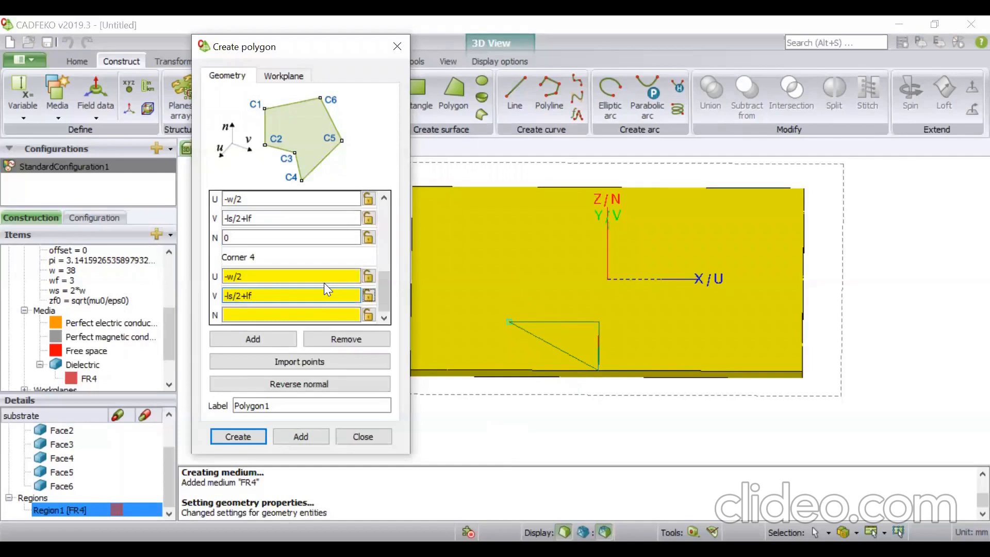
pyautogui.write('+')
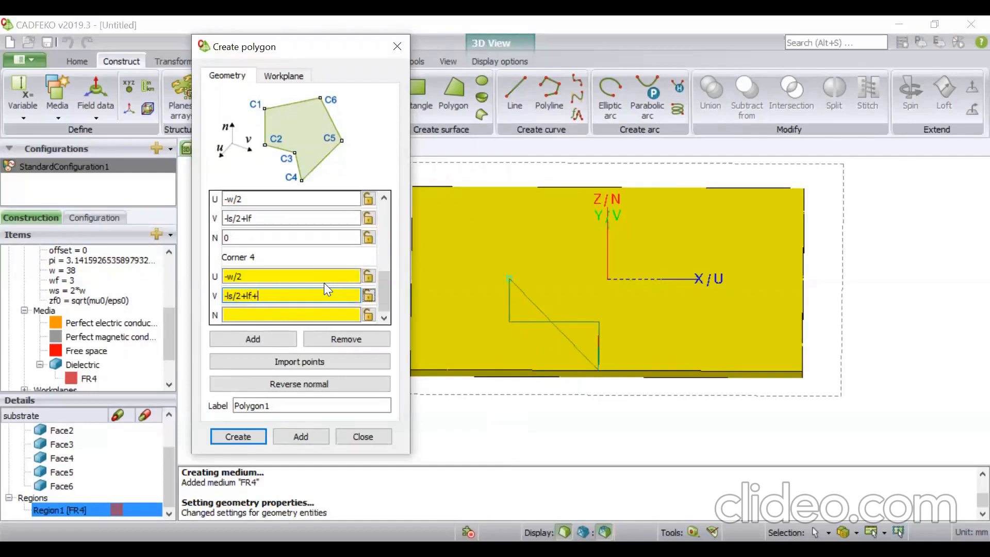
pyautogui.write('l')
pyautogui.click(306, 315)
pyautogui.write('0')
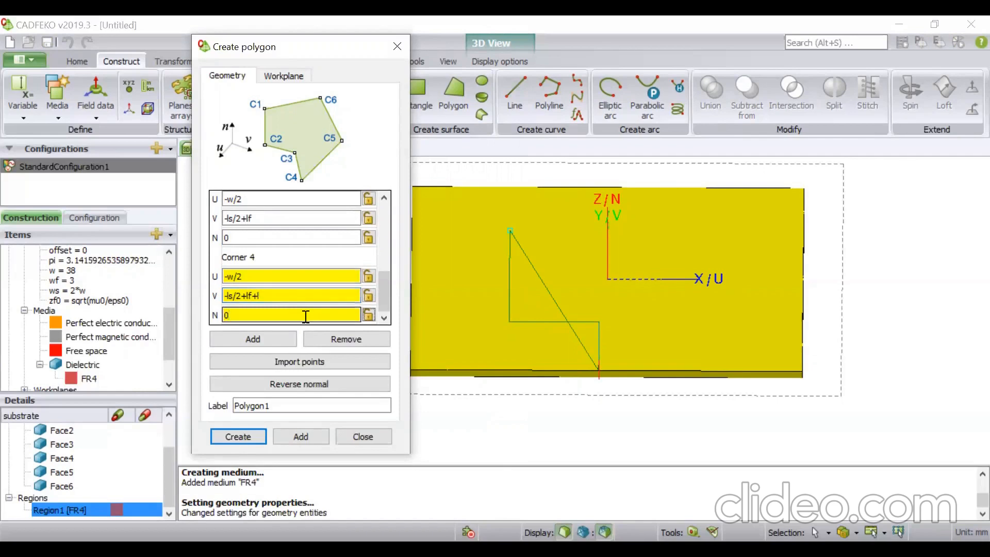
# Add a fifth polygon corner at U -w/2+w, V -ls/2+lf+l, N 0
pyautogui.click(277, 336)
pyautogui.click(276, 278)
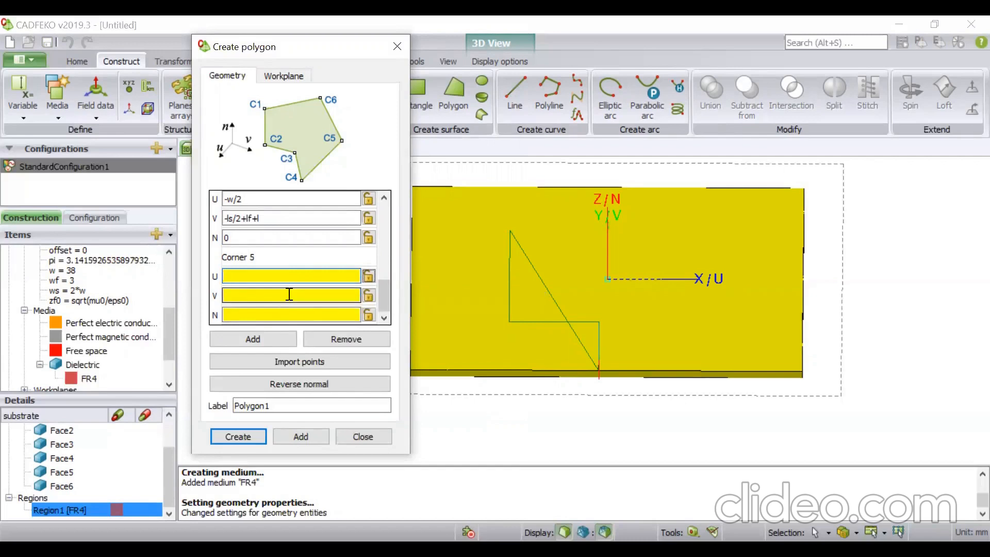
pyautogui.click(289, 295)
pyautogui.write('-ls')
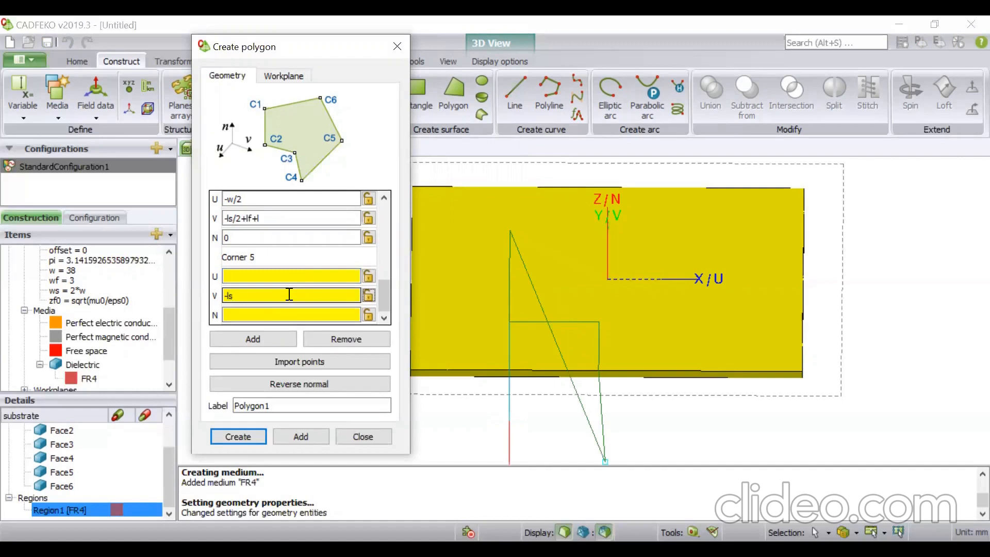
pyautogui.write('/2+l')
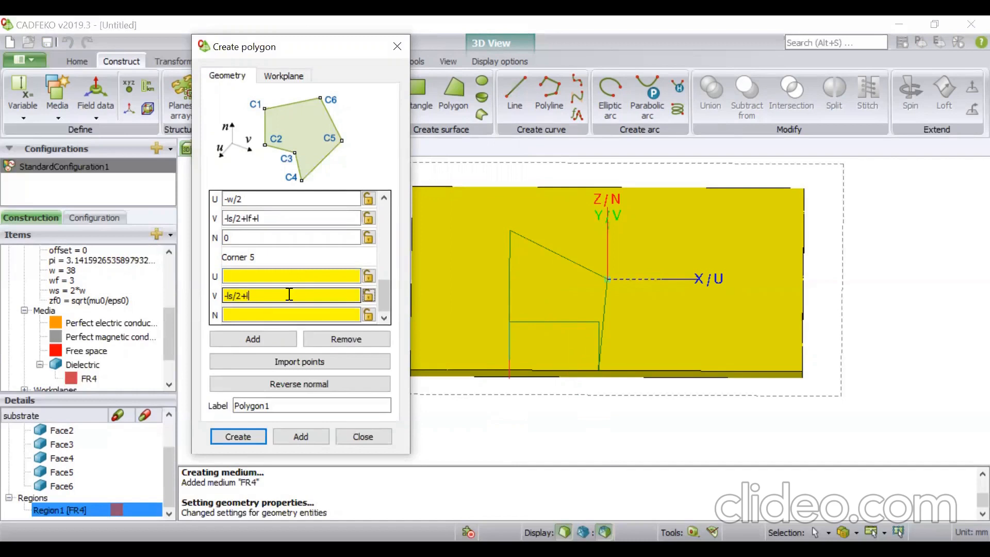
pyautogui.write('f+l')
pyautogui.click(288, 277)
pyautogui.write('-w')
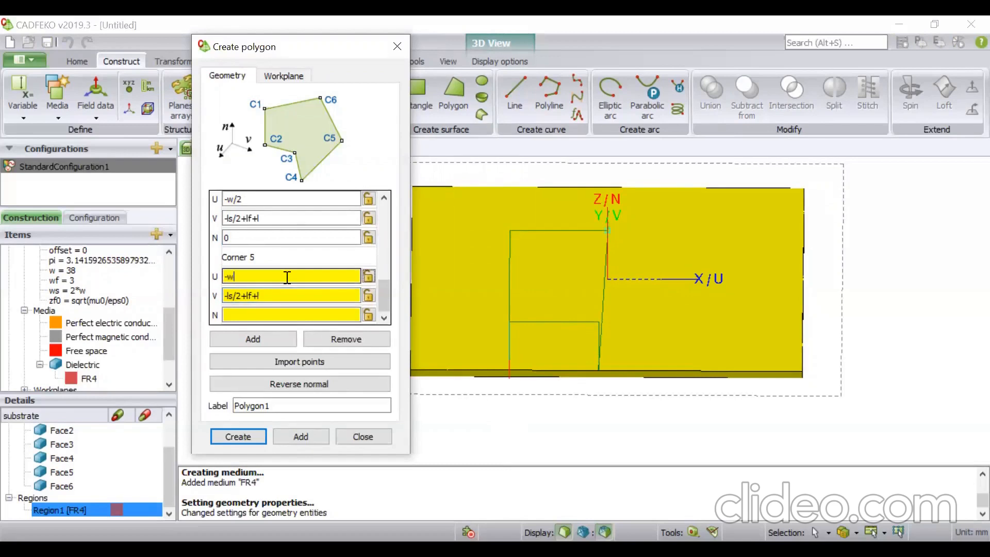
pyautogui.write('/2+w')
pyautogui.press('Tab')
pyautogui.press('Tab')
pyautogui.write('0')
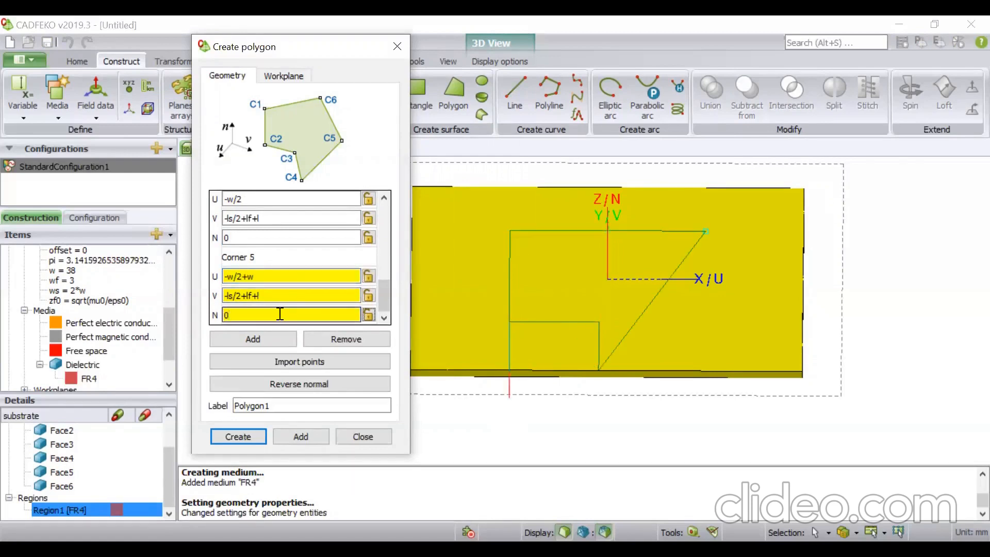
# Add a sixth polygon corner at U -w/2+w, V -ls/2+lf, N 0
pyautogui.click(280, 337)
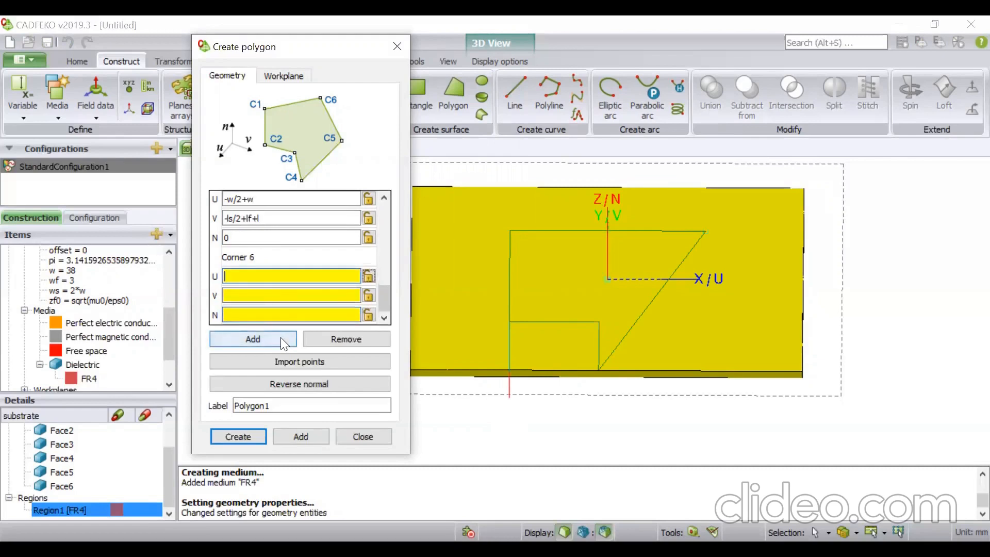
pyautogui.write('-w/')
pyautogui.write('2')
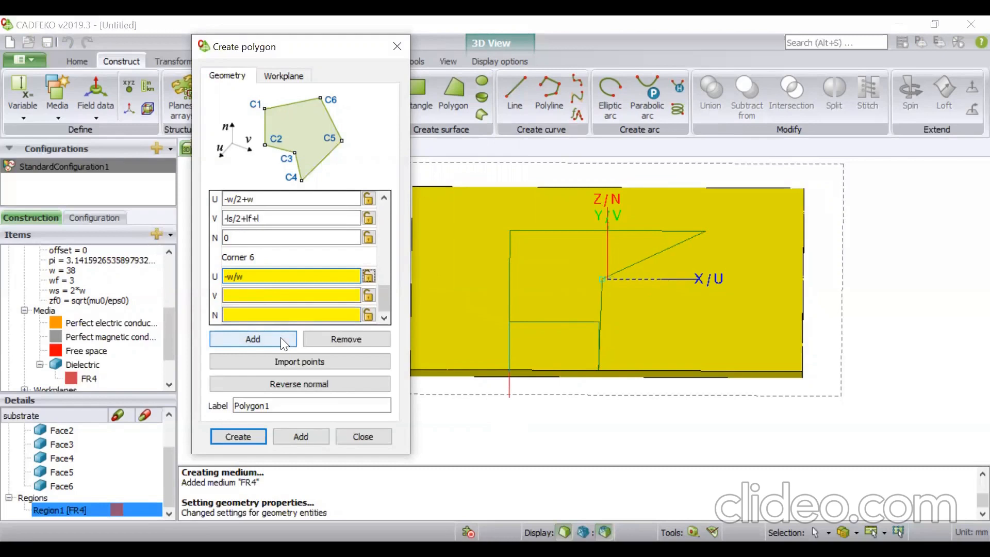
pyautogui.click(270, 296)
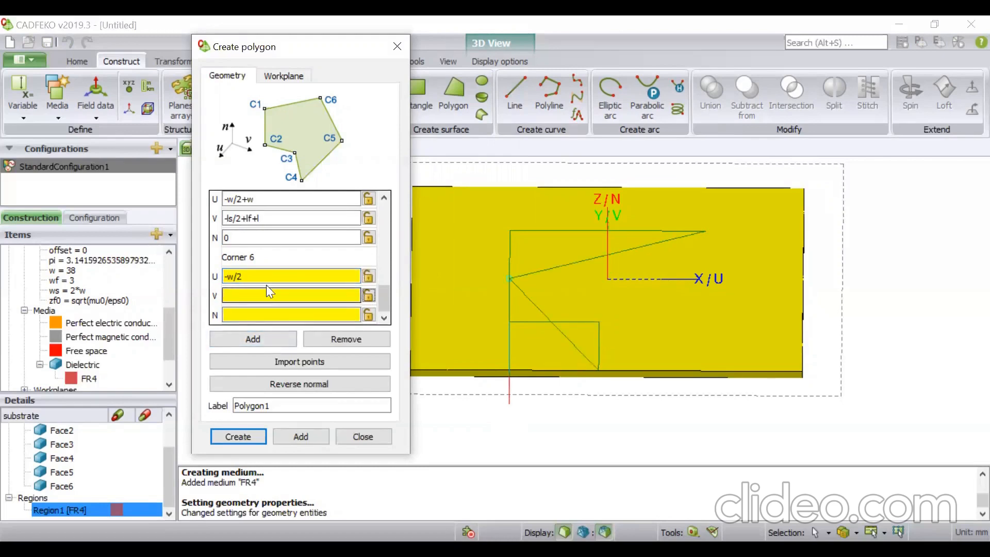
pyautogui.click(268, 277)
pyautogui.write('+w')
pyautogui.press('Tab')
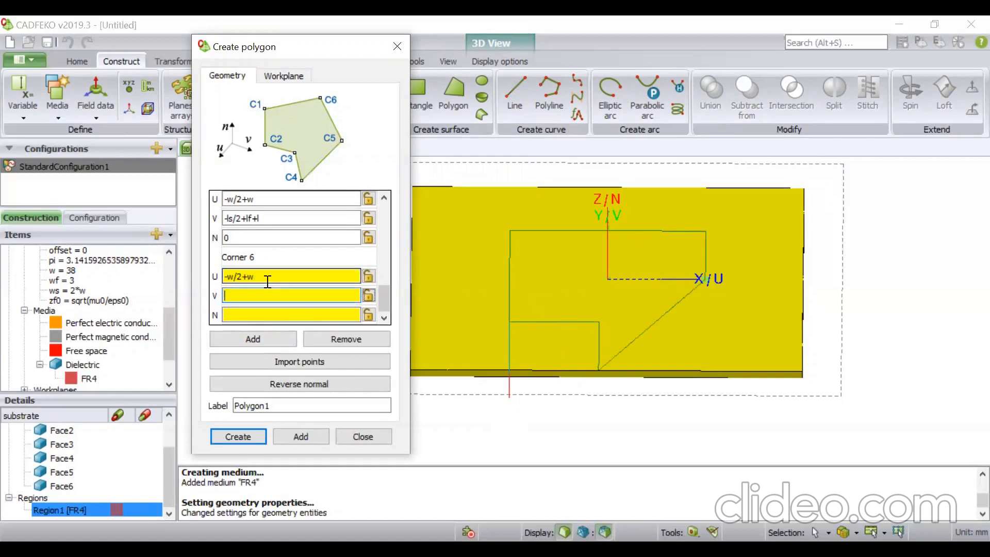
pyautogui.write('-ls')
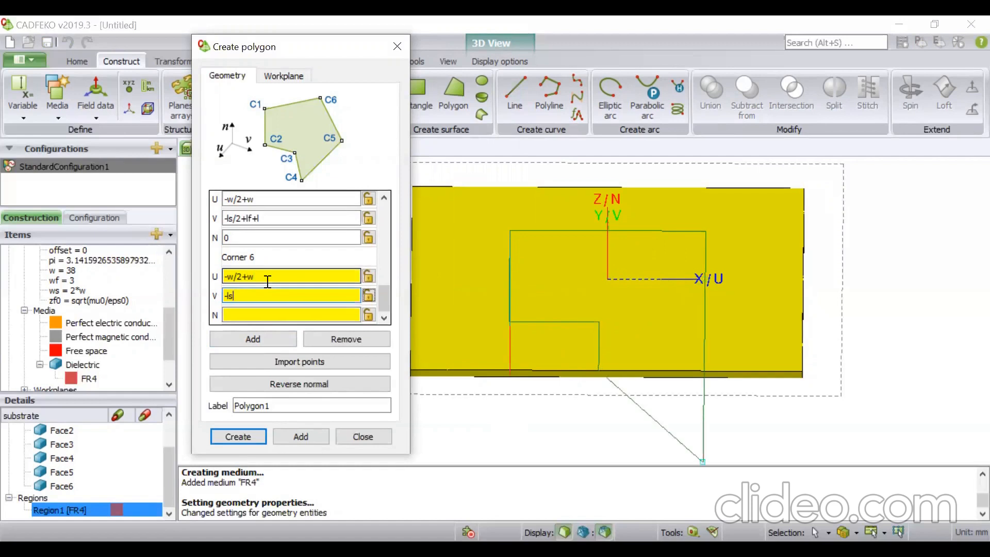
pyautogui.write('/2')
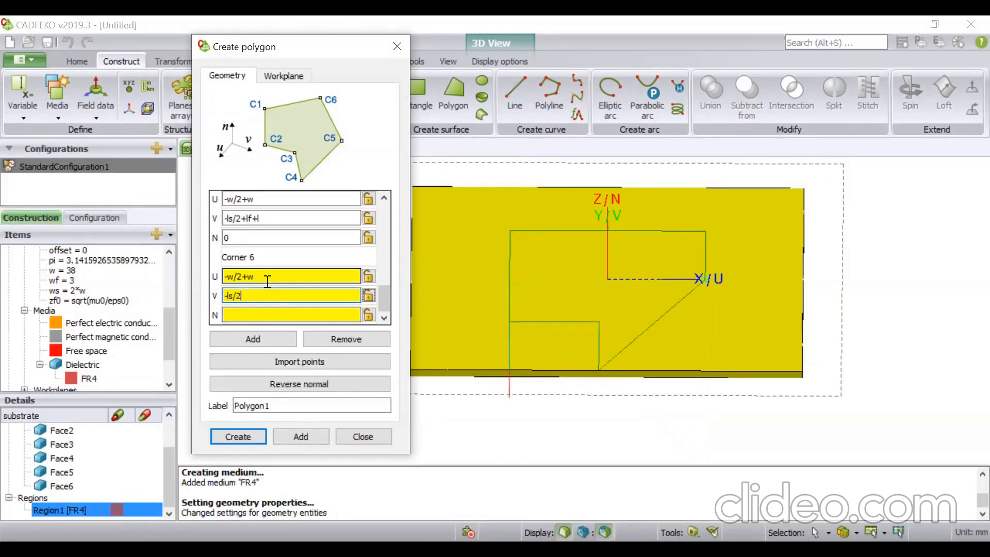
pyautogui.write('+lf')
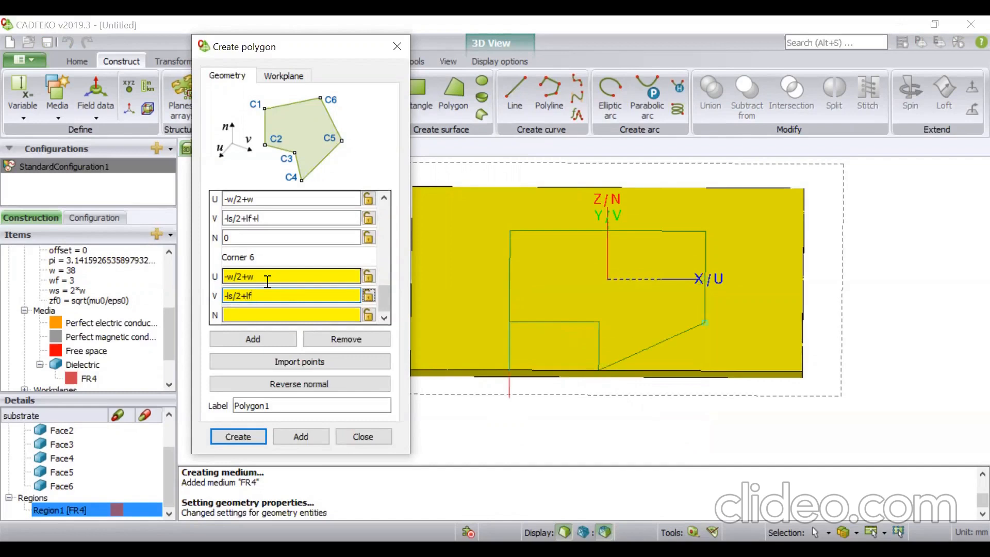
pyautogui.press('Tab')
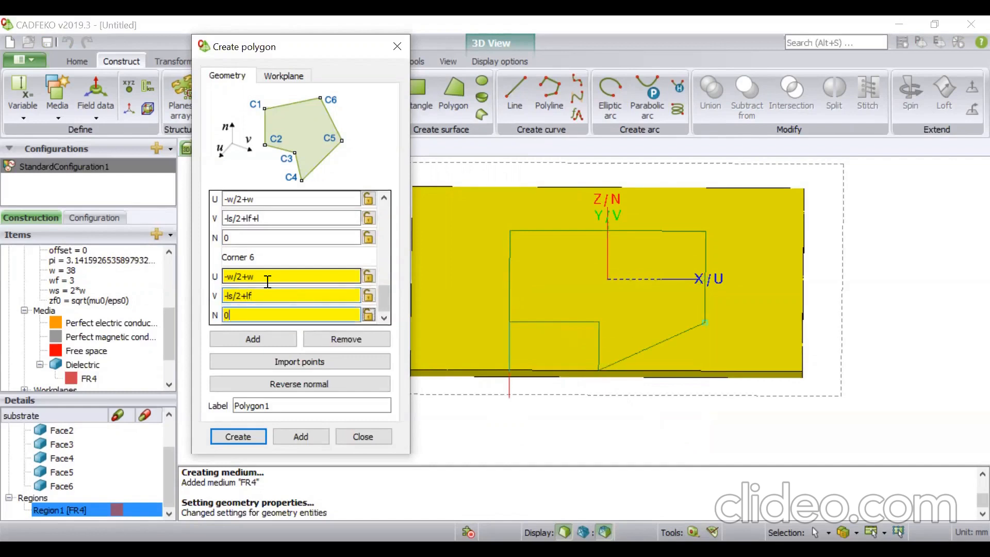
# Add a seventh polygon corner at U wf/2+offset, V -ls/2+lf, N 0
pyautogui.click(257, 339)
pyautogui.click(265, 282)
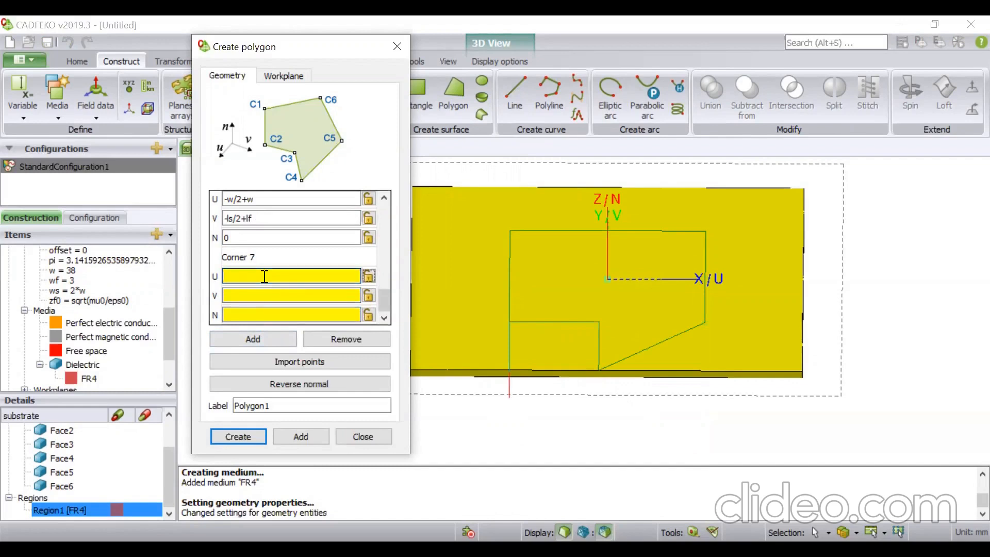
pyautogui.write('wf/2')
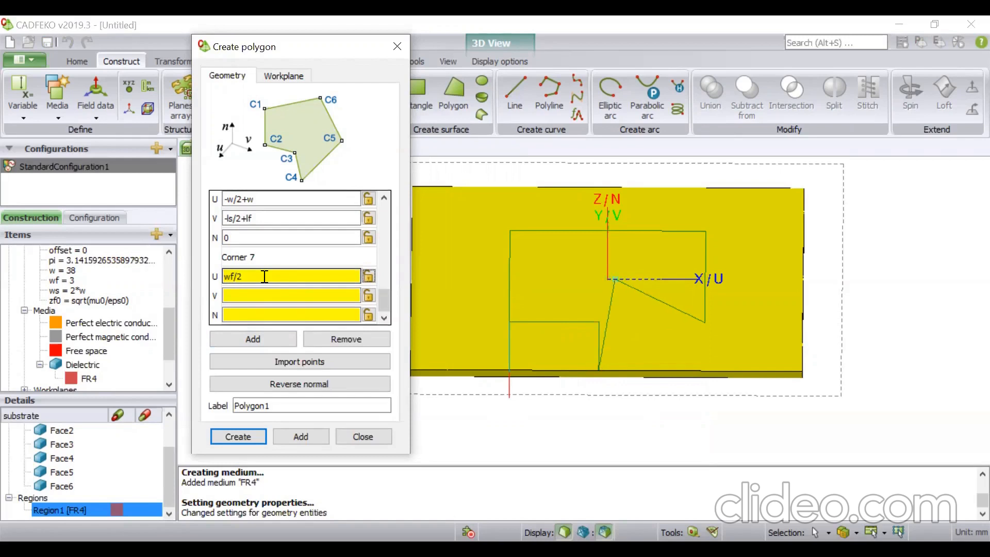
pyautogui.write('+offset')
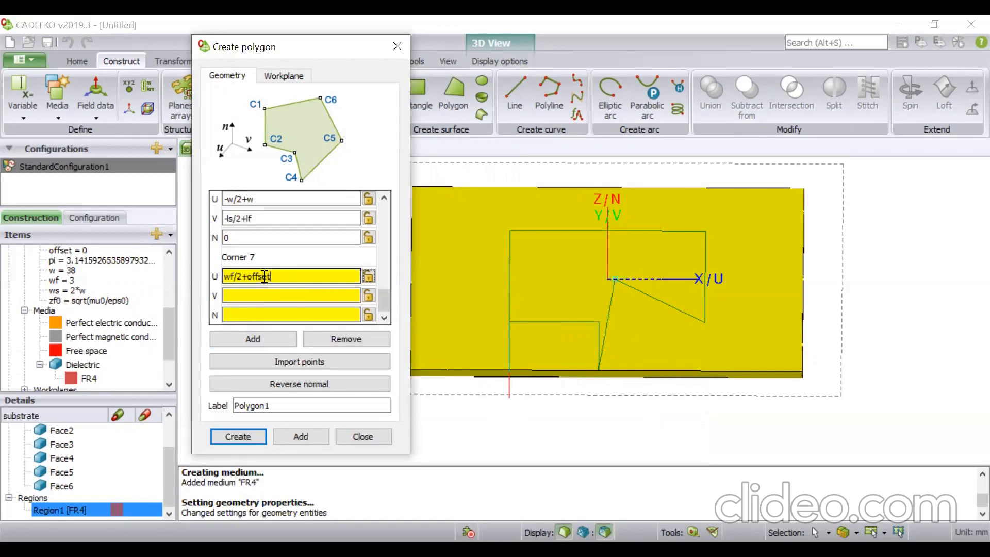
pyautogui.press('Tab')
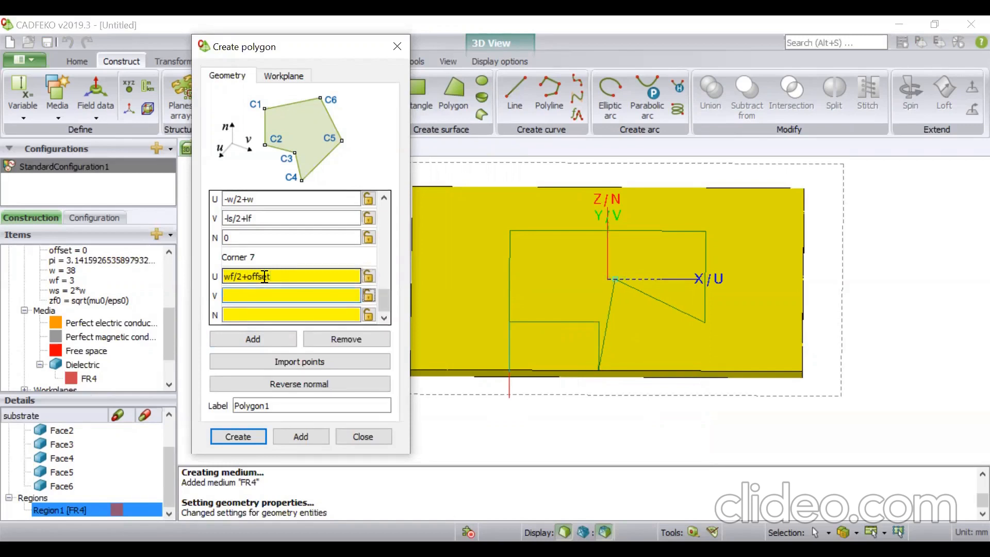
pyautogui.write('-ls/2+lf')
pyautogui.click(258, 315)
pyautogui.write('0')
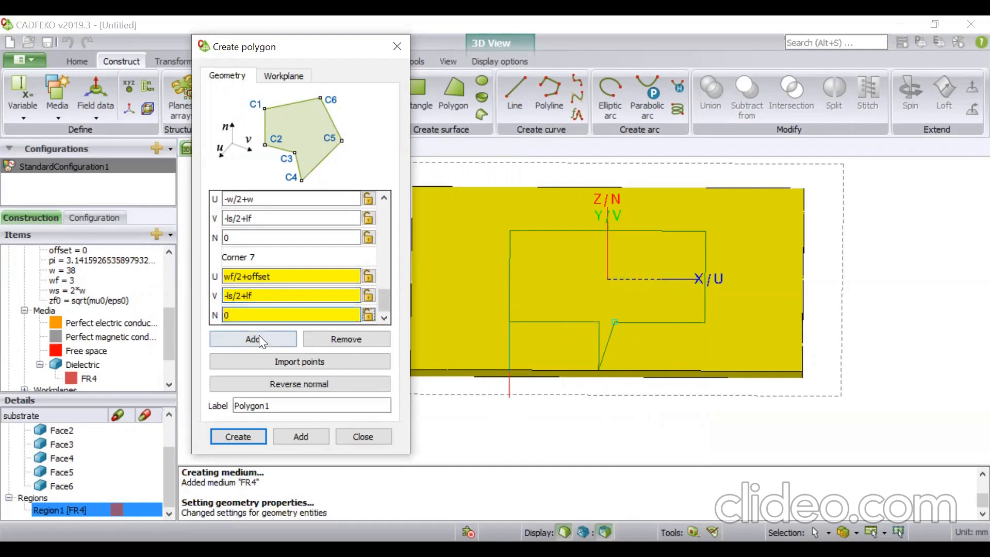
# Add an eighth polygon corner at U wf/2+offset, V -ls/2, N 0
pyautogui.click(259, 338)
pyautogui.click(268, 274)
pyautogui.write('wf/2+offset')
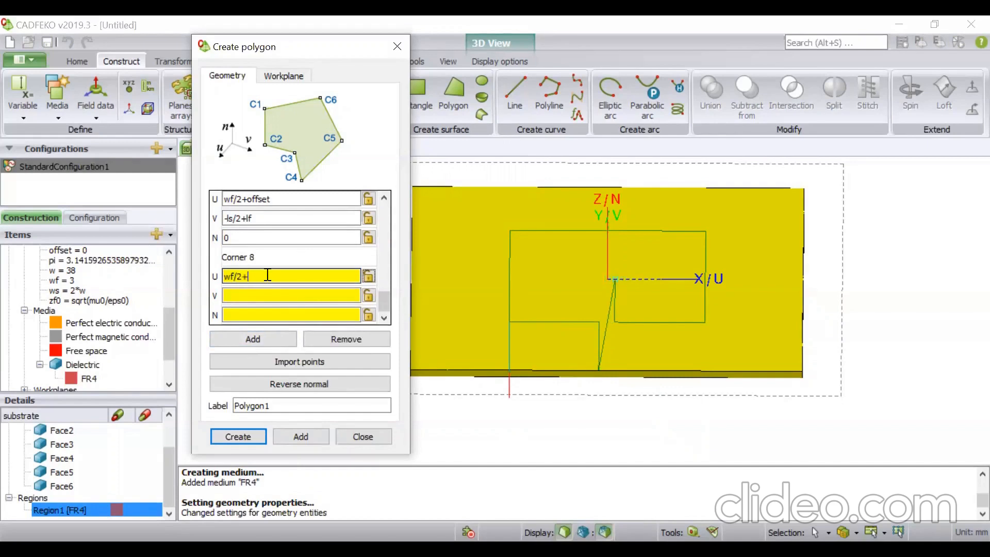
pyautogui.press('Tab')
pyautogui.write('-ls/2')
pyautogui.click(269, 314)
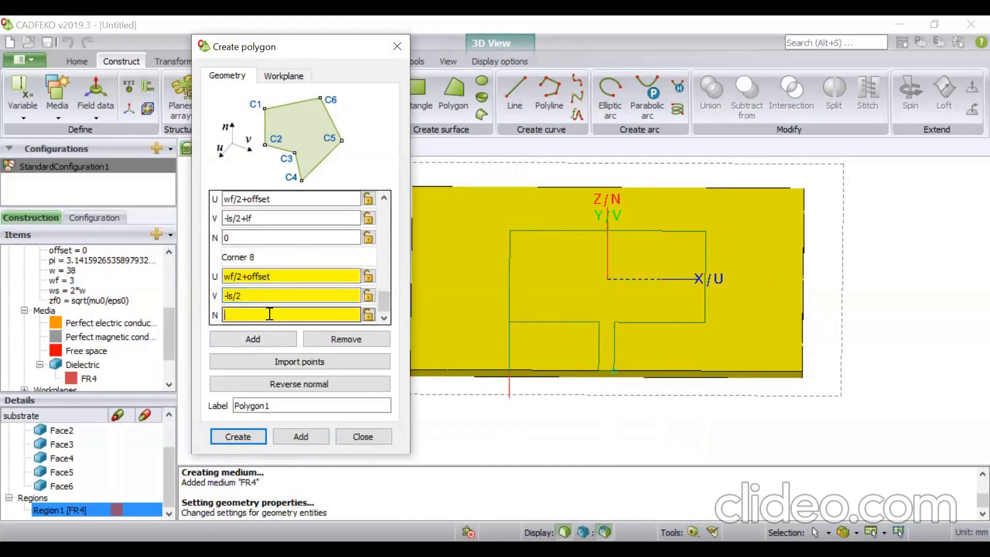
pyautogui.write('0')
# Label the polygon patch and create it
pyautogui.moveTo(553, 382)
pyautogui.mouseDown()
pyautogui.moveTo(713, 431)
pyautogui.moveTo(588, 342)
pyautogui.moveTo(593, 379)
pyautogui.mouseUp()
pyautogui.doubleClick(295, 408)
pyautogui.write('patch')
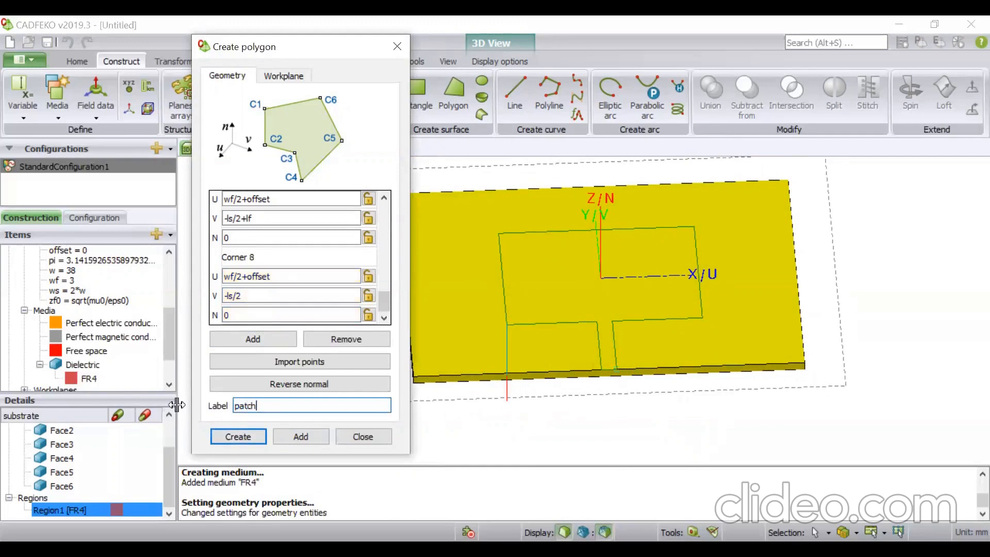
pyautogui.click(243, 435)
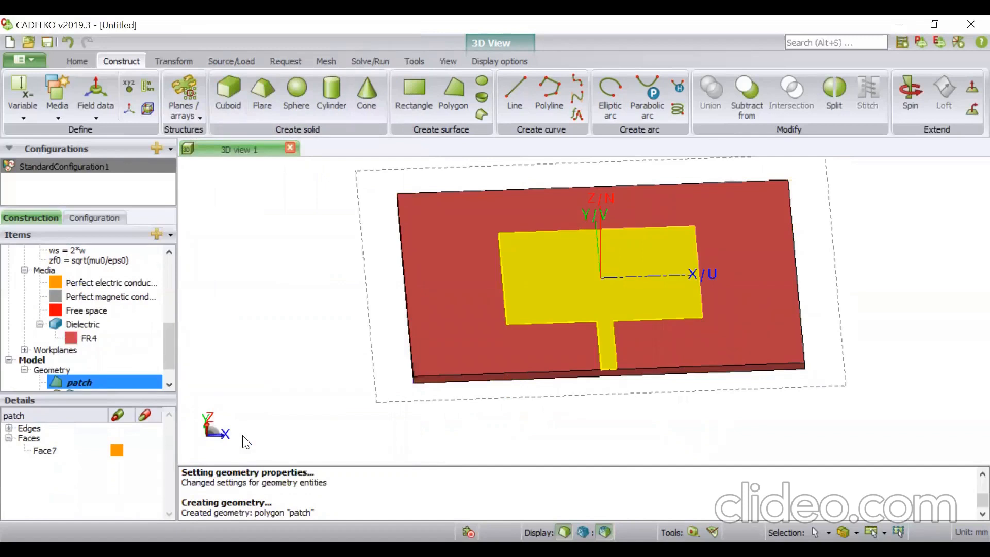
# Union the patch polygon with the substrate
pyautogui.scroll(-1, 172, 352)
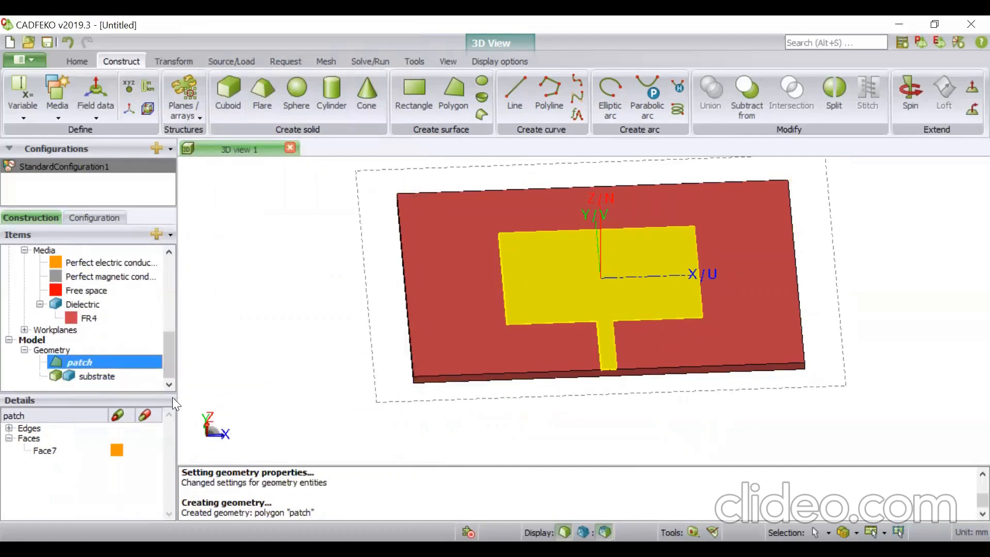
pyautogui.keyDown('ctrl'); pyautogui.click(100, 377); pyautogui.keyUp('ctrl')
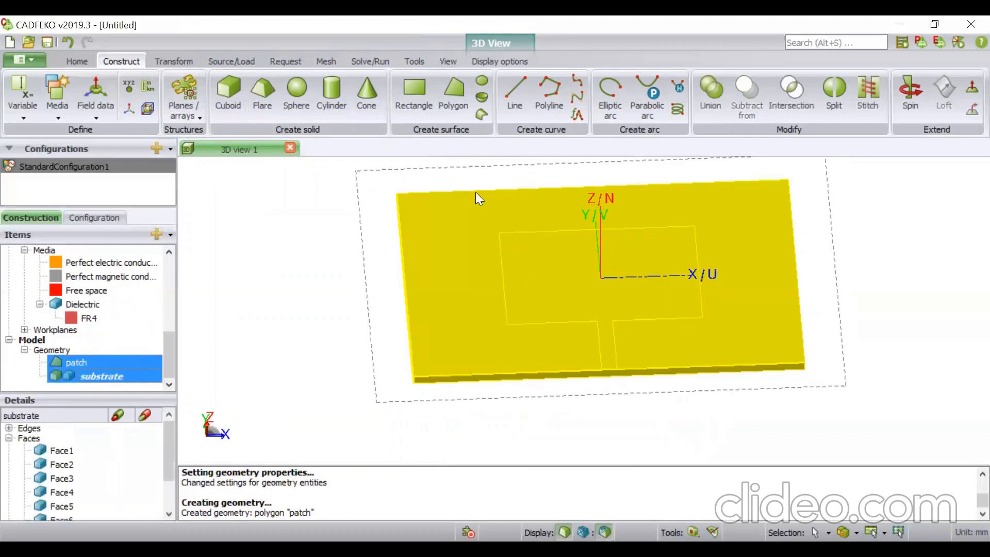
pyautogui.click(724, 87)
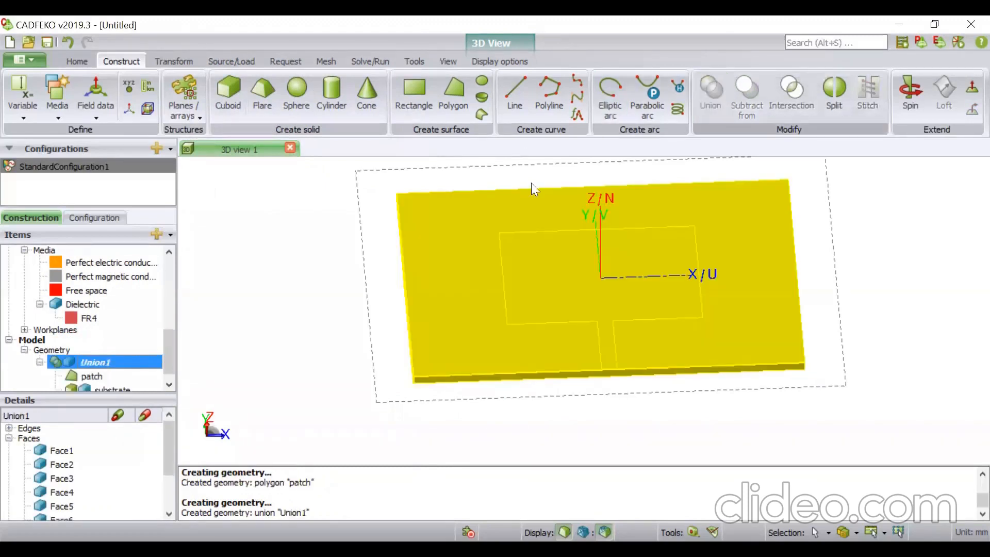
# Examine the union's region and individual faces to identify the patch with its feed line and the substrate's underside
pyautogui.click(306, 366)
pyautogui.moveTo(263, 346); pyautogui.dragTo(259, 326)
pyautogui.moveTo(174, 372); pyautogui.dragTo(168, 386)
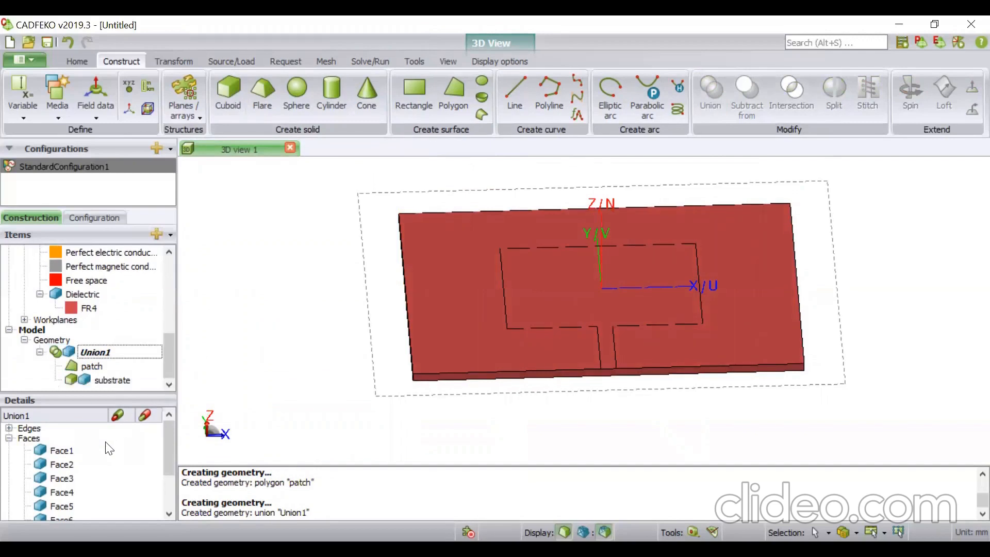
pyautogui.scroll(-1, 88, 470)
pyautogui.click(82, 510)
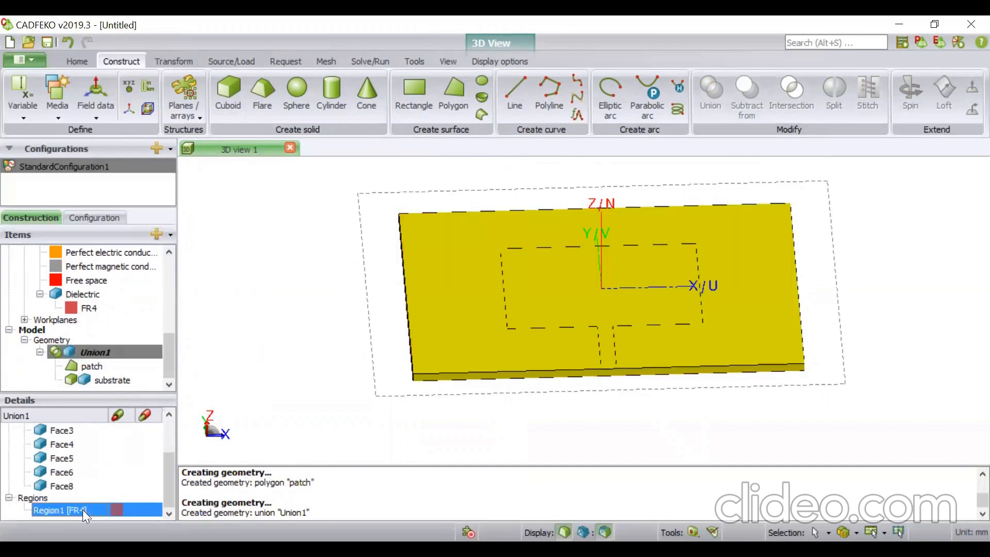
pyautogui.click(65, 487)
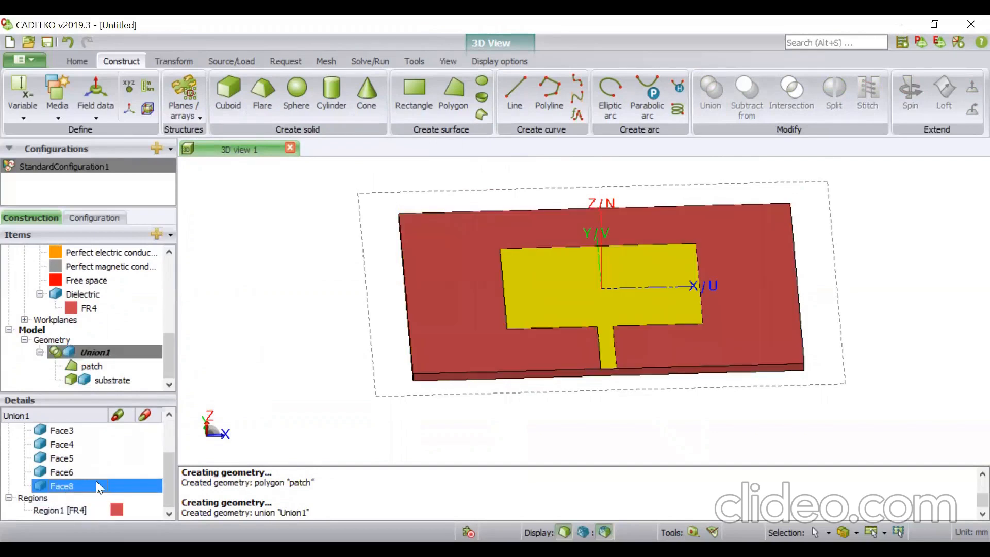
pyautogui.moveTo(549, 333)
pyautogui.mouseDown()
pyautogui.moveTo(552, 315)
pyautogui.moveTo(543, 349)
pyautogui.moveTo(532, 303)
pyautogui.moveTo(664, 222)
pyautogui.moveTo(800, 310)
pyautogui.moveTo(522, 333)
pyautogui.moveTo(652, 227)
pyautogui.moveTo(587, 310)
pyautogui.moveTo(546, 430)
pyautogui.moveTo(449, 339)
pyautogui.moveTo(464, 203)
pyautogui.moveTo(791, 230)
pyautogui.moveTo(626, 343)
pyautogui.moveTo(531, 454)
pyautogui.mouseUp()
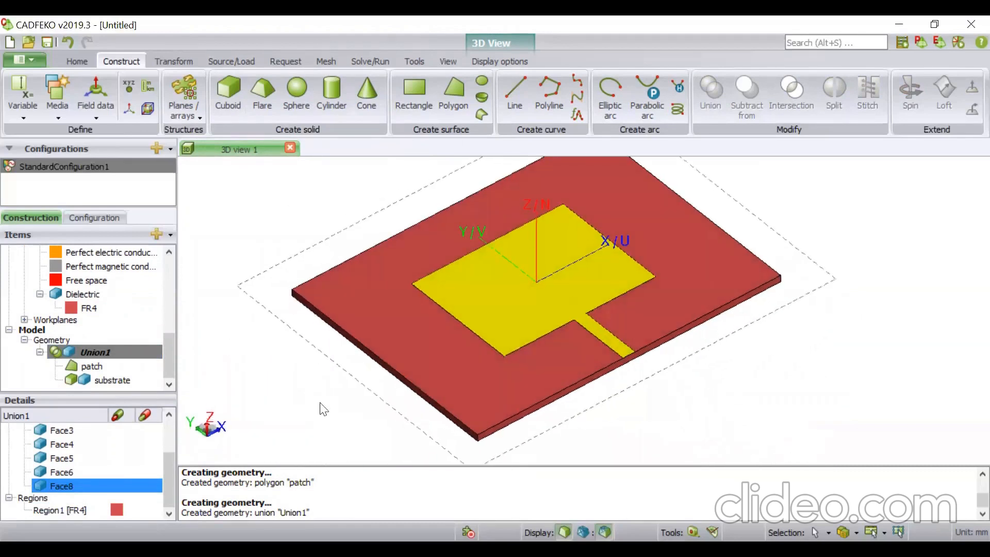
pyautogui.moveTo(417, 395)
pyautogui.mouseDown()
pyautogui.moveTo(527, 44)
pyautogui.moveTo(525, 113)
pyautogui.mouseUp()
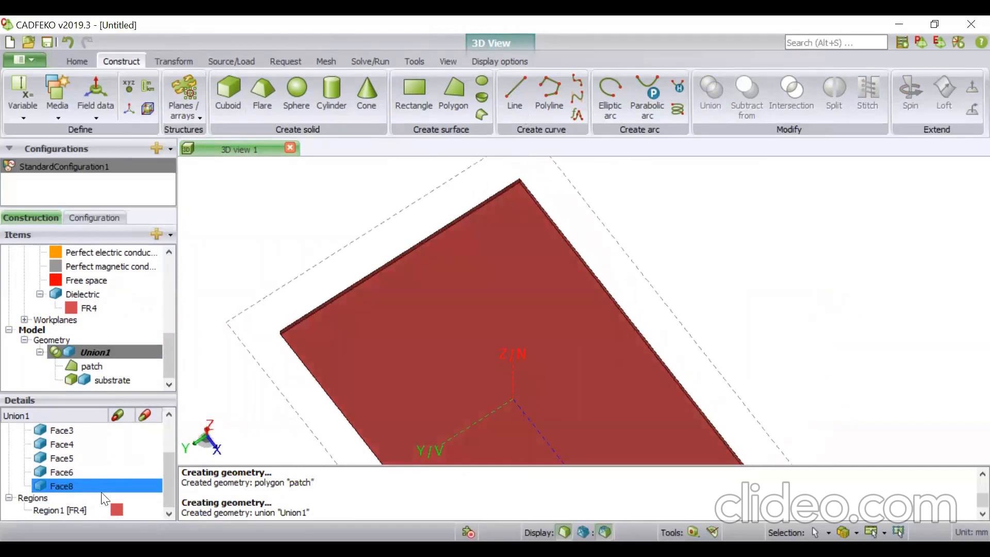
pyautogui.moveTo(167, 479); pyautogui.dragTo(138, 470)
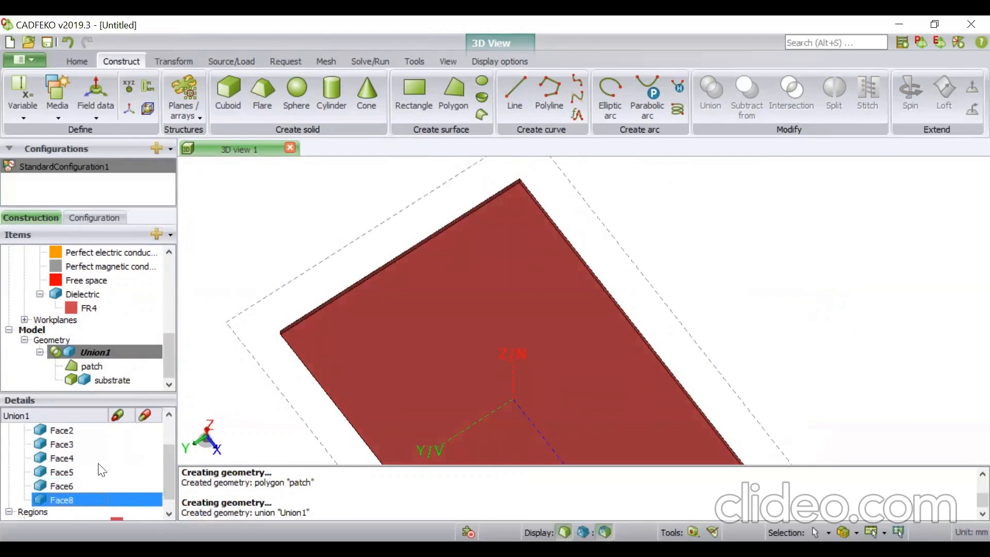
pyautogui.click(65, 458)
pyautogui.click(62, 443)
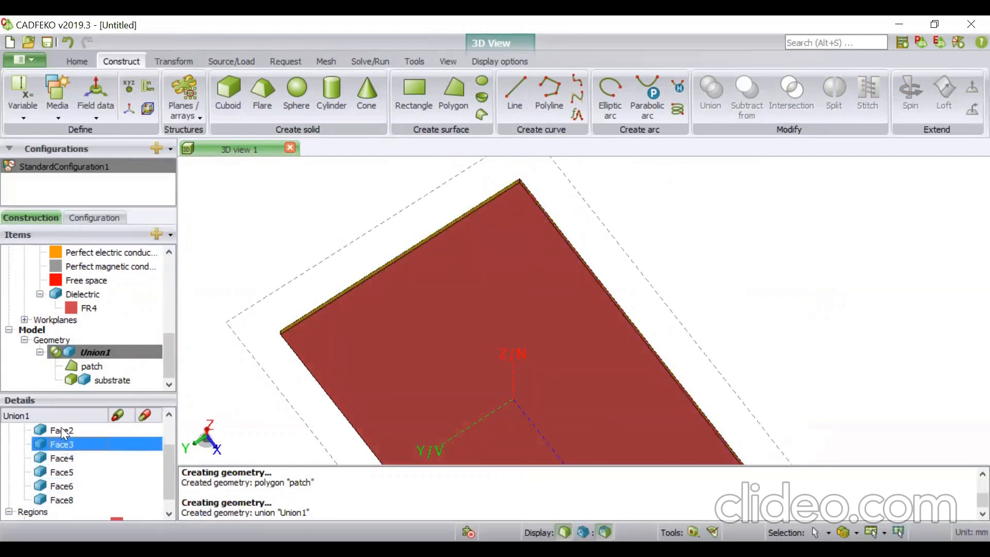
pyautogui.click(62, 428)
pyautogui.click(164, 415)
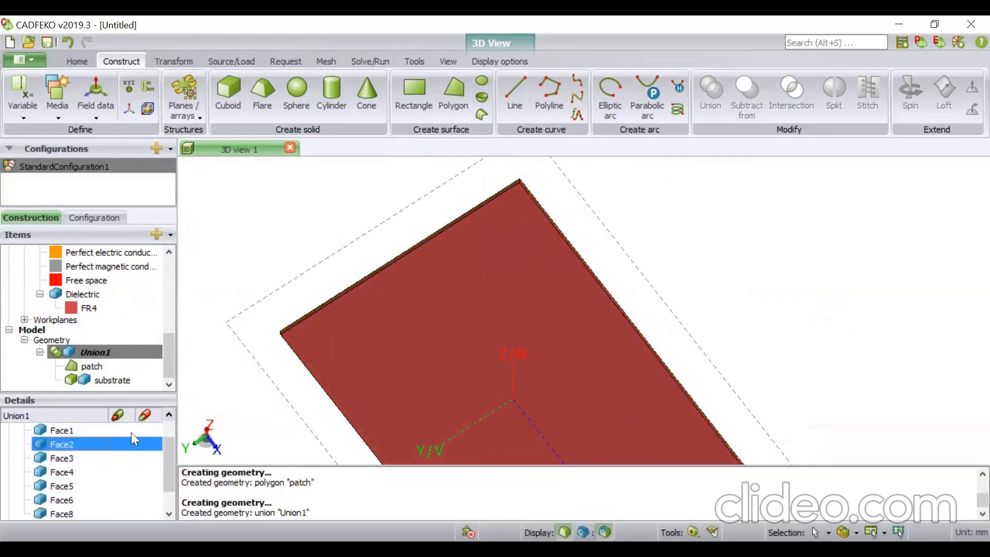
pyautogui.click(58, 431)
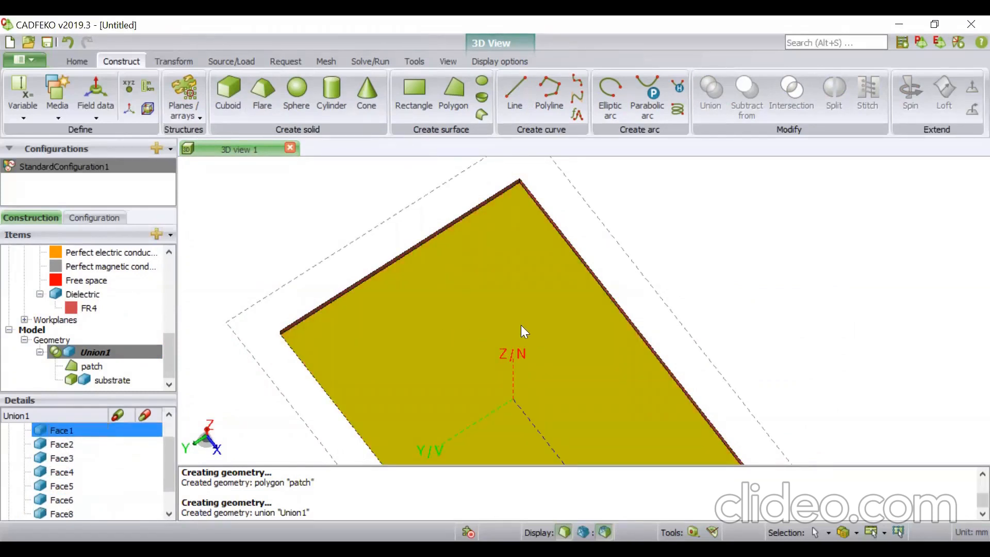
pyautogui.moveTo(522, 325); pyautogui.dragTo(399, 450)
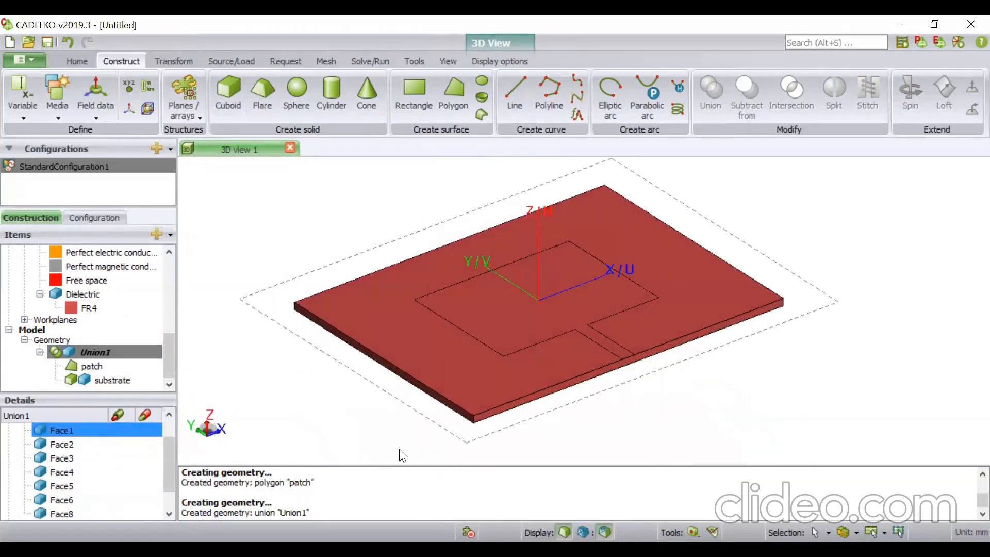
# Set the face medium of the patch and feed line face (Face8) in the union to Perfect electric conductor
pyautogui.scroll(-2, 97, 491)
pyautogui.click(80, 485)
pyautogui.moveTo(169, 465); pyautogui.dragTo(173, 433)
pyautogui.click(110, 459)
pyautogui.keyDown('ctrl'); pyautogui.click(108, 452); pyautogui.keyUp('ctrl')
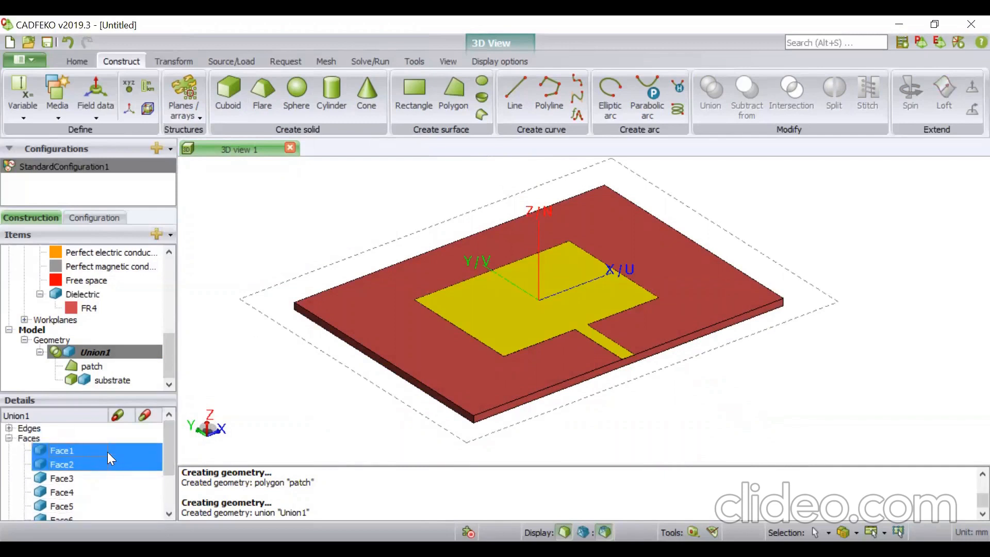
pyautogui.keyDown('ctrl'); pyautogui.click(127, 462); pyautogui.keyUp('ctrl')
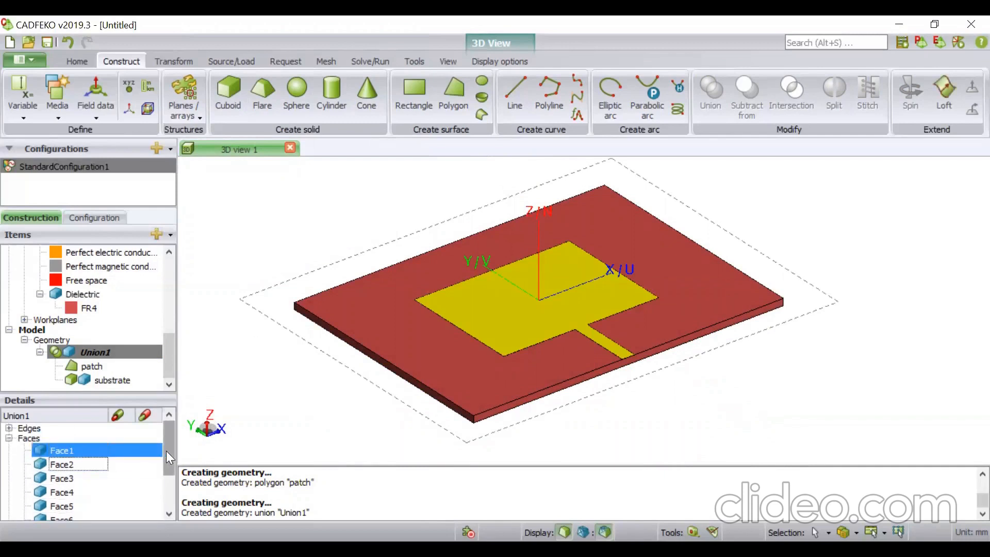
pyautogui.moveTo(166, 450); pyautogui.dragTo(168, 473)
pyautogui.rightClick(128, 499)
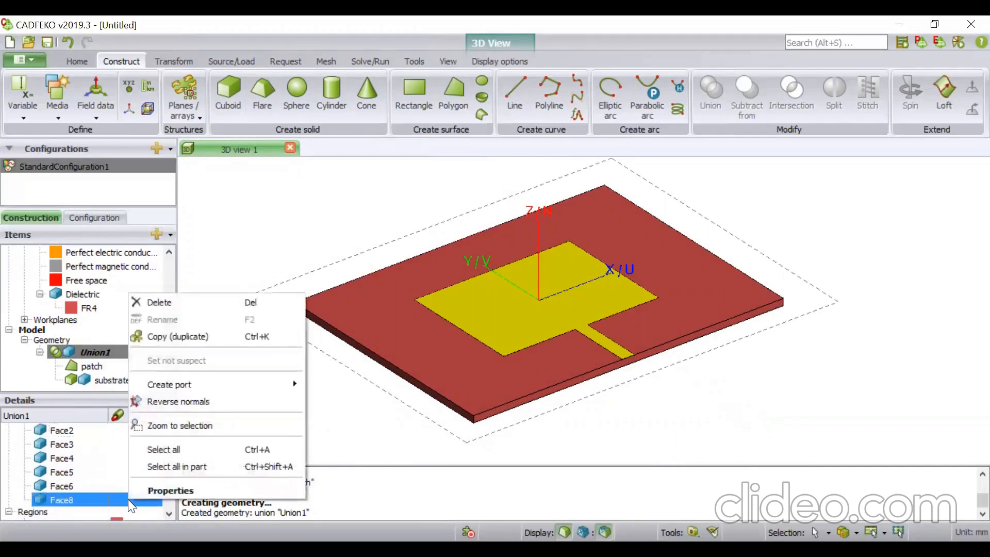
pyautogui.click(155, 489)
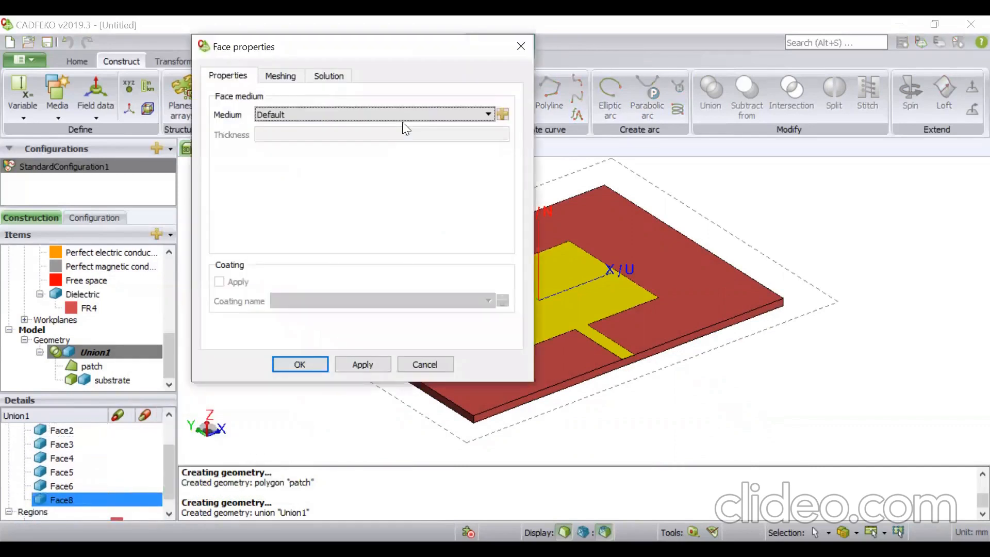
pyautogui.click(402, 110)
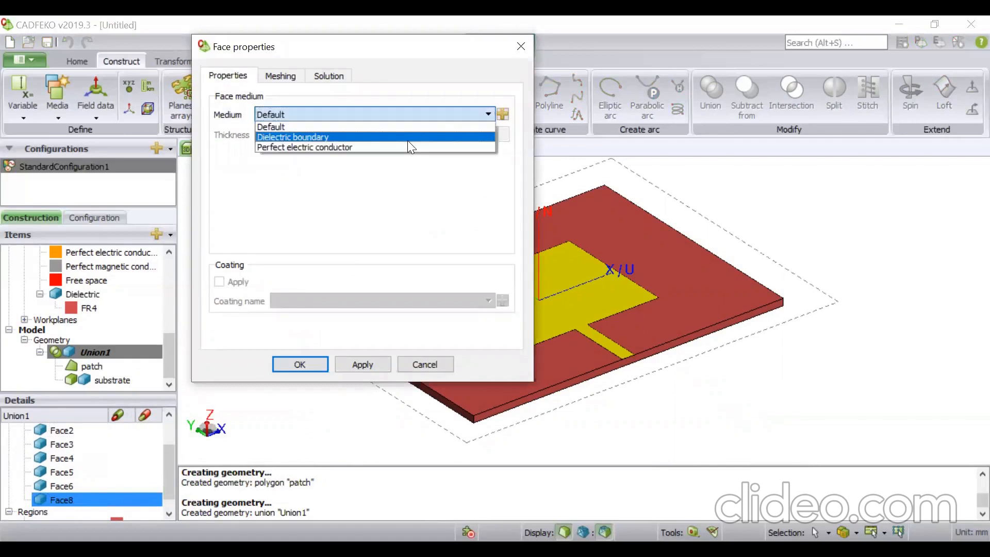
pyautogui.click(409, 147)
pyautogui.click(300, 364)
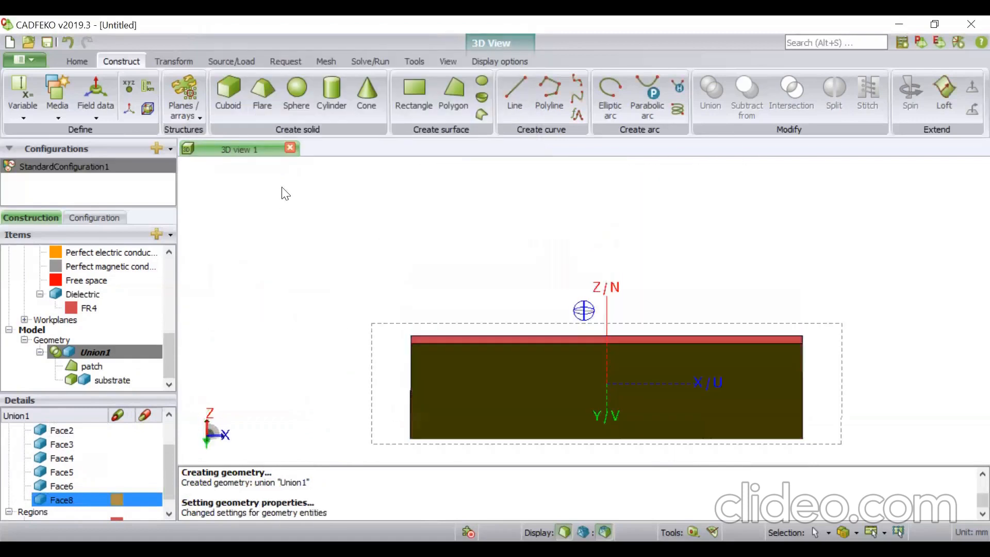
# Start a rectangle defined by base corner, width and depth, and set its base corner U to -wf/2+offset
pyautogui.moveTo(282, 194); pyautogui.dragTo(351, 360)
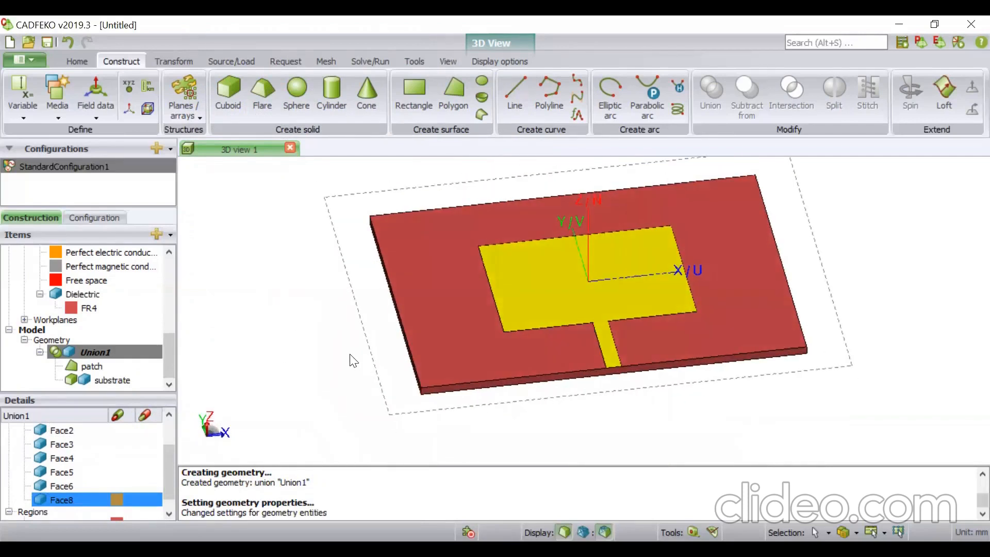
pyautogui.moveTo(613, 374)
pyautogui.mouseDown()
pyautogui.moveTo(626, 384)
pyautogui.moveTo(696, 341)
pyautogui.mouseUp()
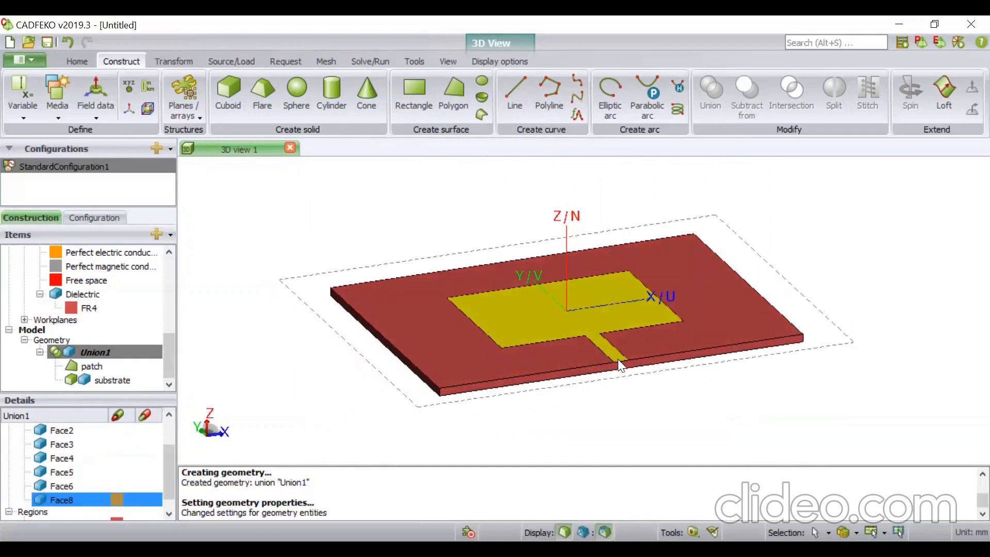
pyautogui.moveTo(567, 355)
pyautogui.mouseDown()
pyautogui.moveTo(777, 371)
pyautogui.moveTo(527, 383)
pyautogui.mouseUp()
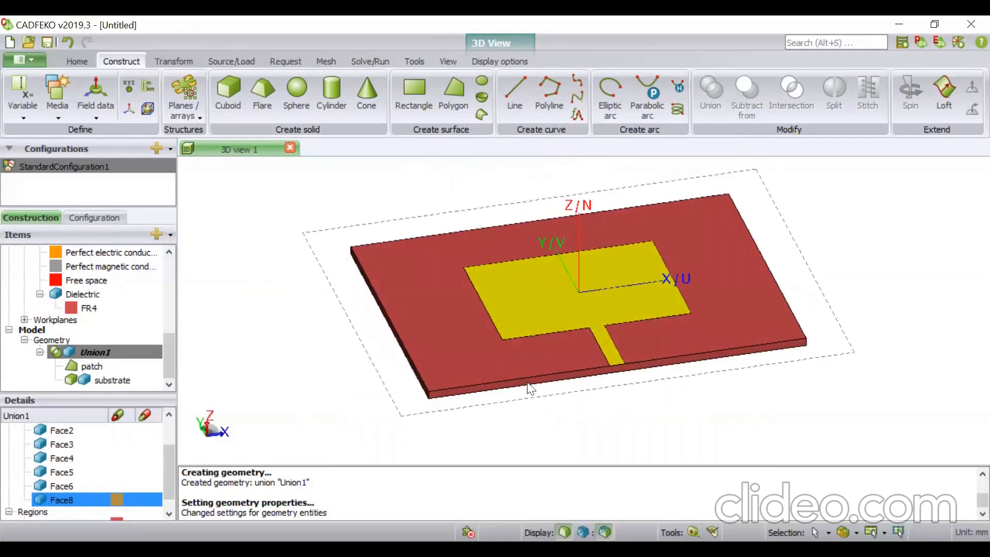
pyautogui.click(395, 98)
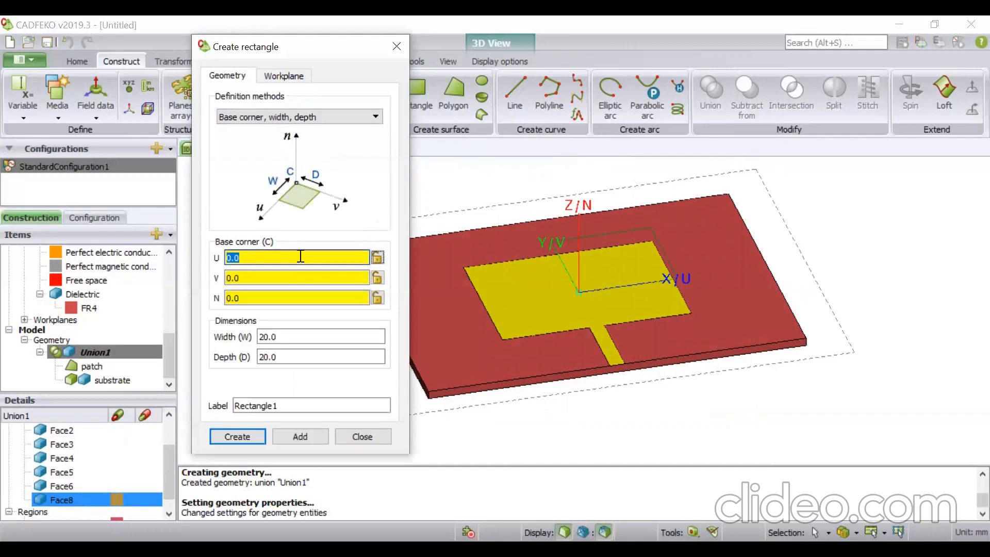
pyautogui.click(285, 120)
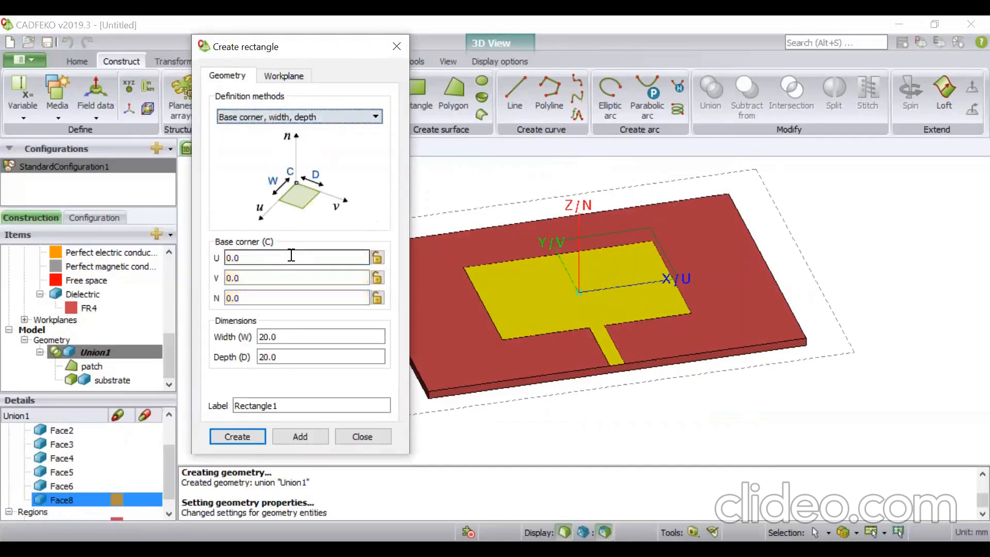
pyautogui.click(291, 255)
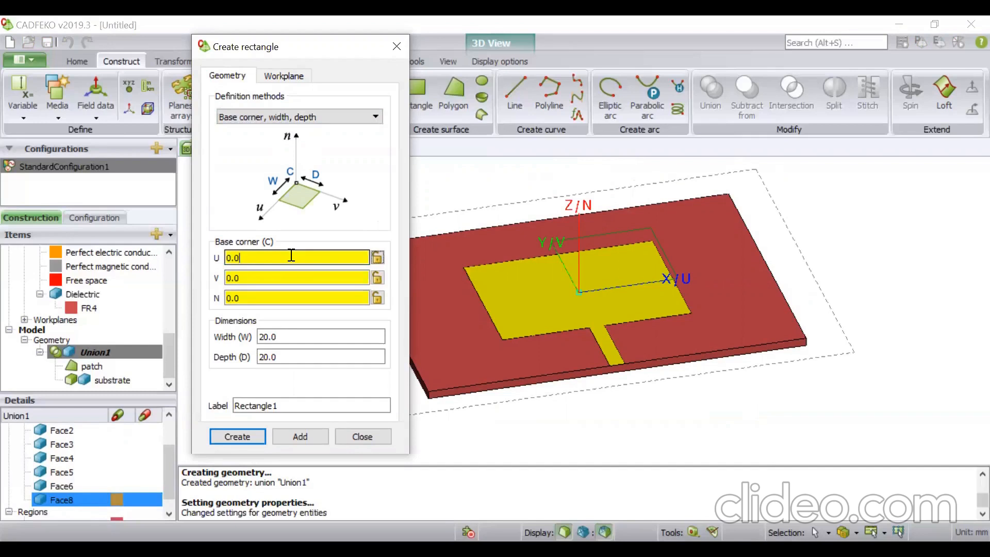
pyautogui.press('BackSpace')
pyautogui.press('BackSpace')
pyautogui.press('BackSpace')
pyautogui.write('-wf/2+offset')
# Set the rectangle's base corner V to -l-h and N to 0
pyautogui.click(296, 272)
pyautogui.press('BackSpace')
pyautogui.press('BackSpace')
pyautogui.press('BackSpace')
pyautogui.write('-l-h')
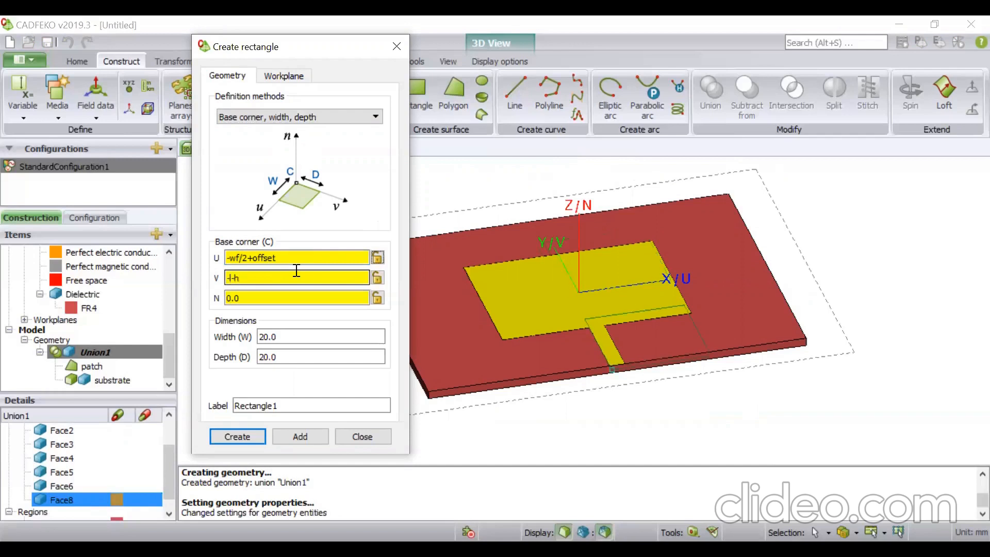
pyautogui.press('Tab')
pyautogui.write('0')
pyautogui.press('Tab')
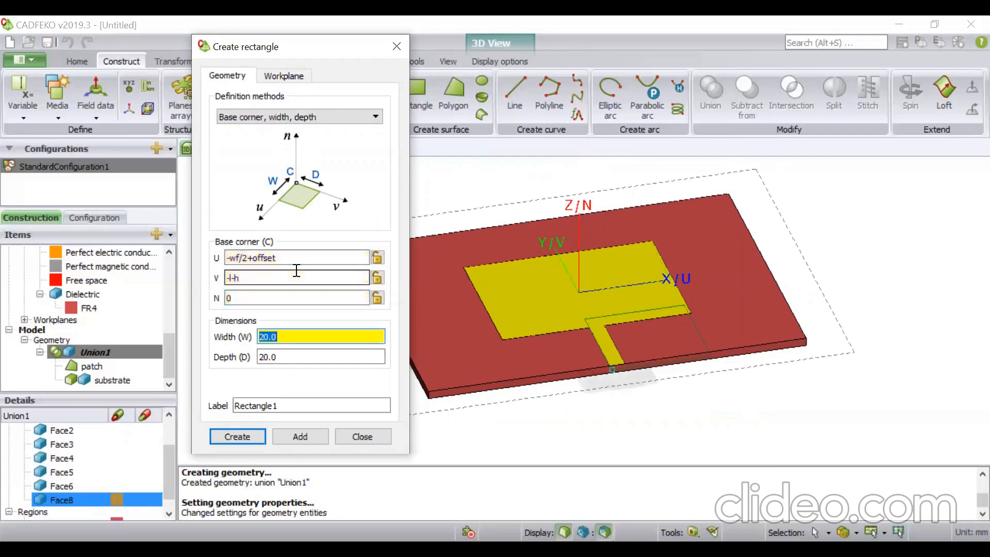
# Give the rectangle width wf and depth h, label it extension1, and create it
pyautogui.write('wf')
pyautogui.press('Tab')
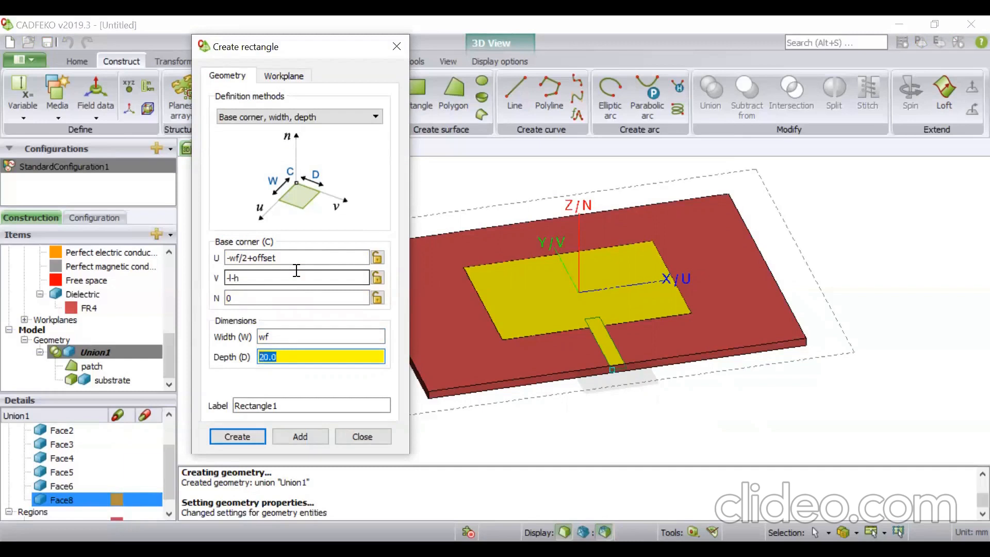
pyautogui.write('h')
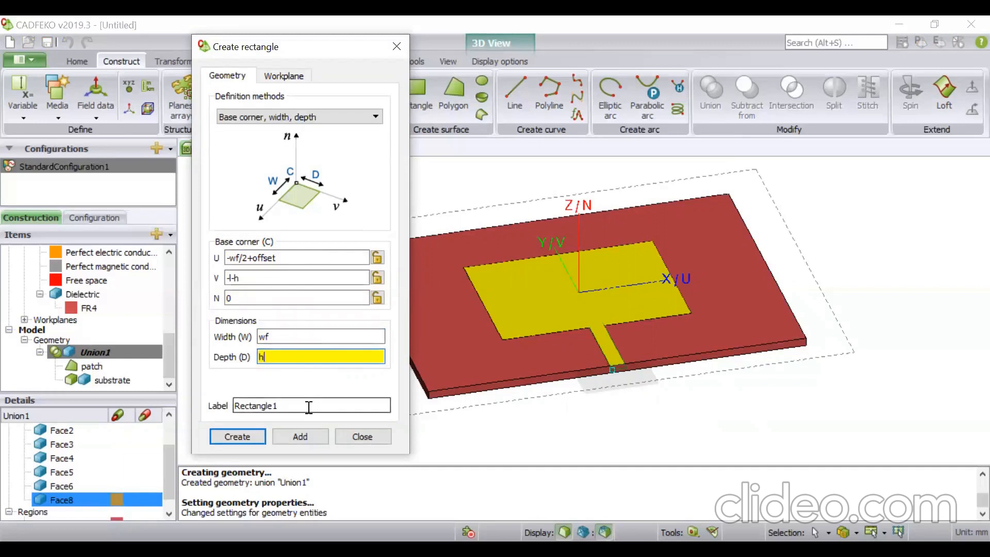
pyautogui.moveTo(296, 405); pyautogui.dragTo(160, 410)
pyautogui.write('e')
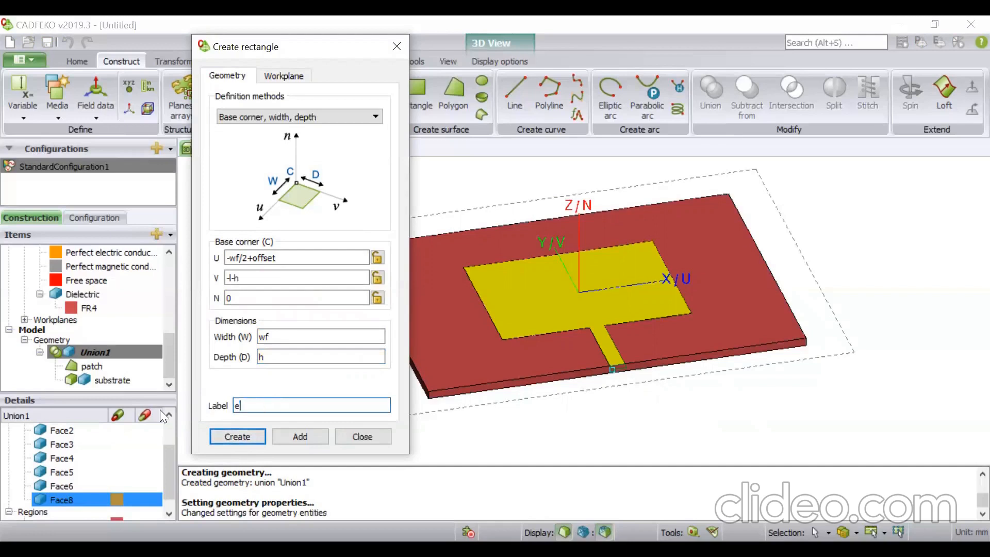
pyautogui.write('xtension1')
pyautogui.click(229, 436)
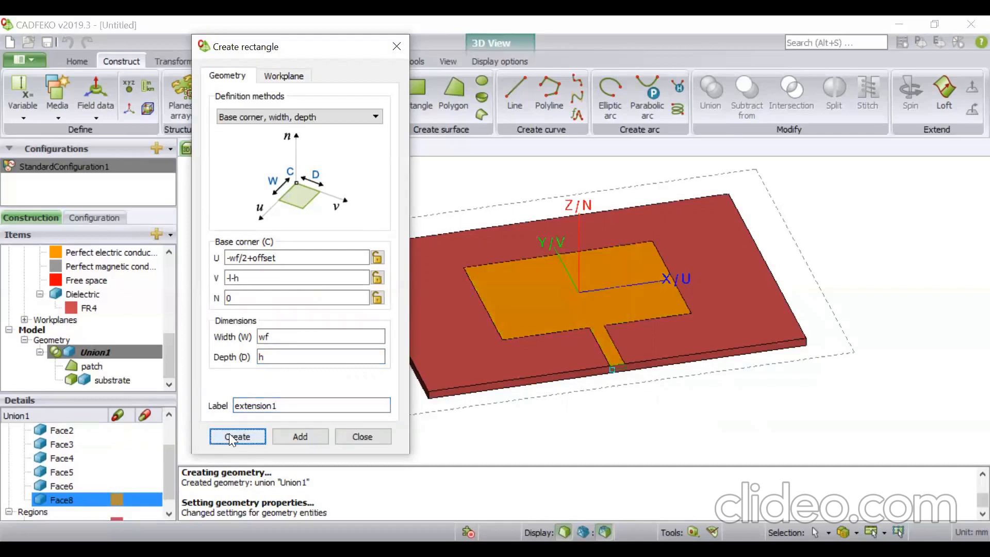
# Start a copy-and-translate of extension1 with its From point at U 0, V 0, N 0
pyautogui.moveTo(590, 413); pyautogui.dragTo(654, 343)
pyautogui.scroll(5, 644, 343)
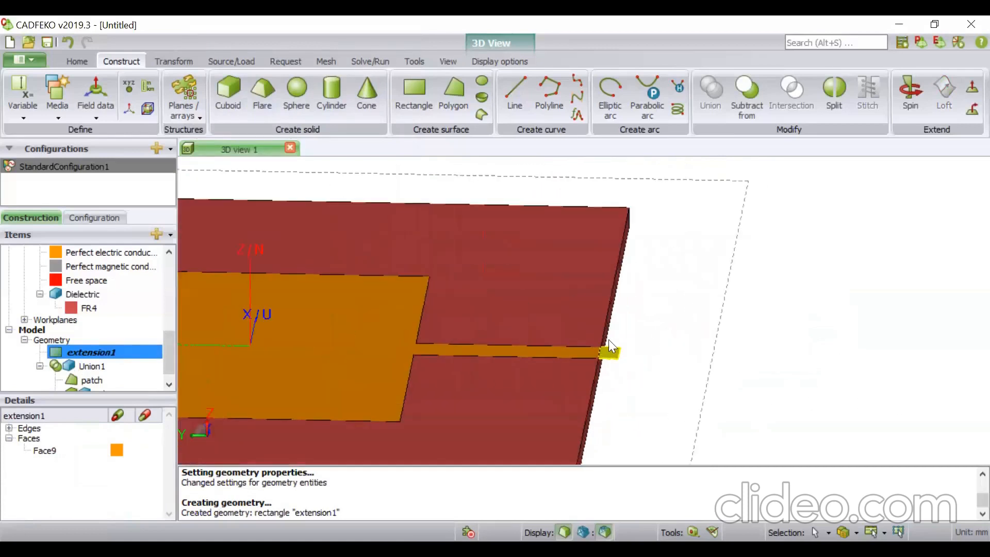
pyautogui.moveTo(555, 358); pyautogui.dragTo(427, 349)
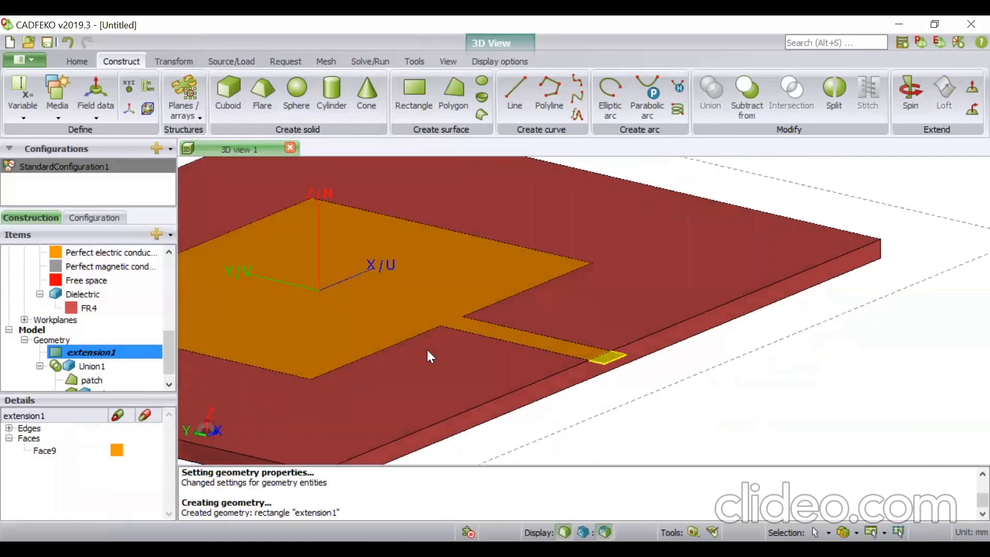
pyautogui.click(613, 355)
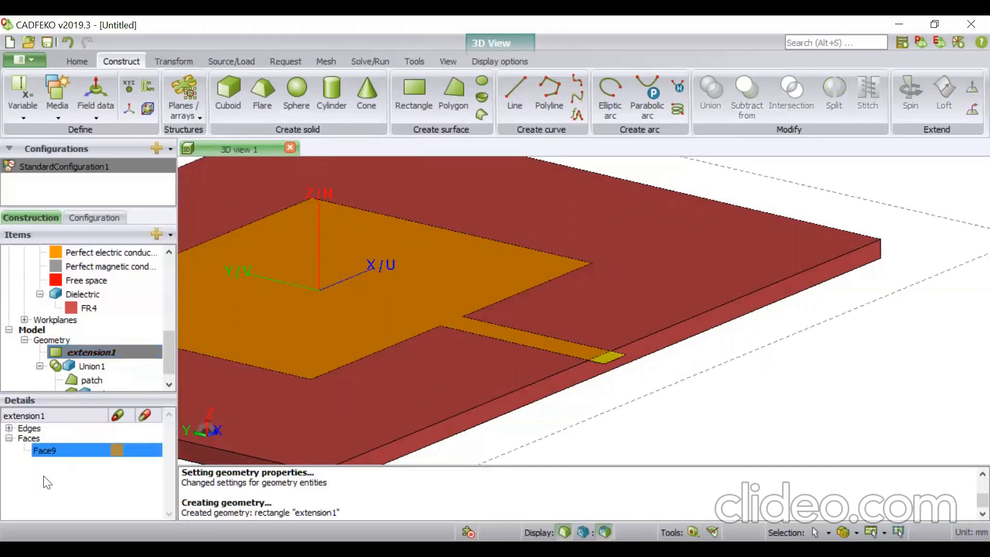
pyautogui.rightClick(78, 351)
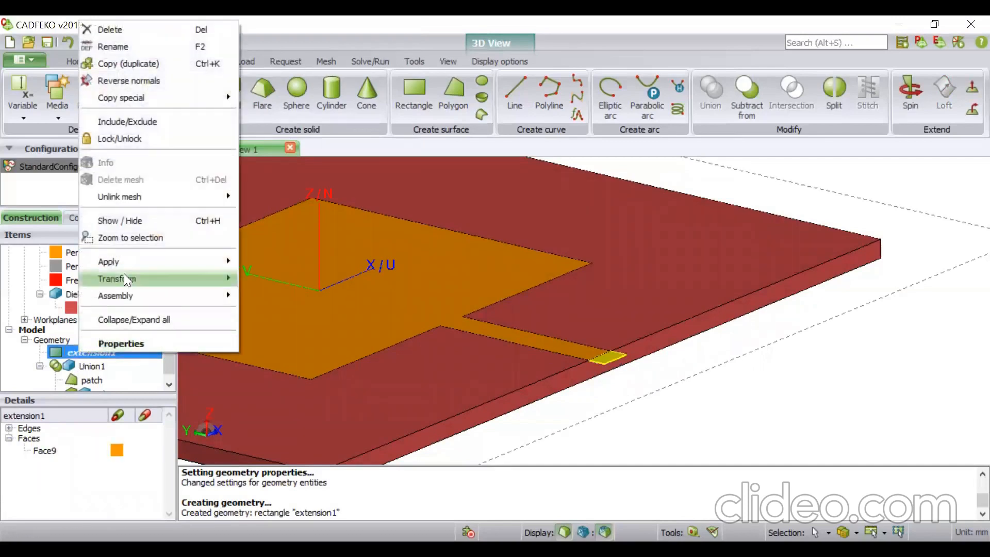
pyautogui.moveTo(219, 98)
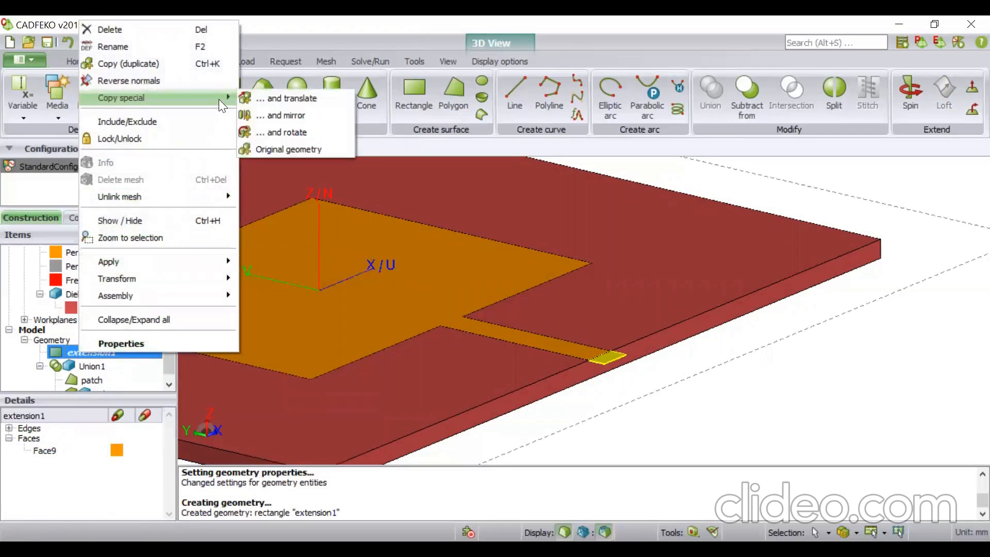
pyautogui.click(269, 101)
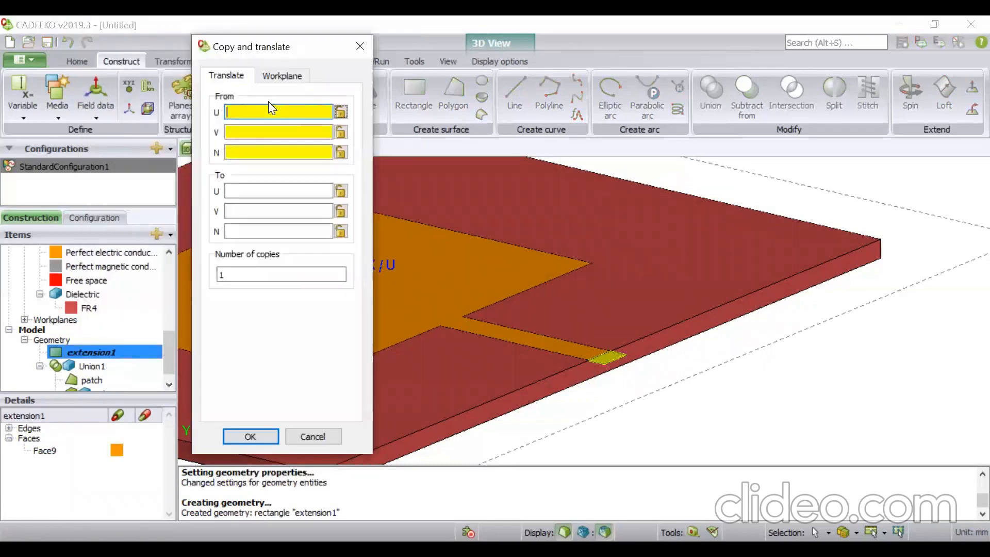
pyautogui.write('0')
pyautogui.press('Tab')
pyautogui.write('0')
pyautogui.press('Tab')
pyautogui.write('0')
pyautogui.press('Tab')
# Set the translation's To point to U 0, V 0, N -h and create the single copy
pyautogui.write('0')
pyautogui.press('Tab')
pyautogui.write('0')
pyautogui.press('Tab')
pyautogui.write('-h')
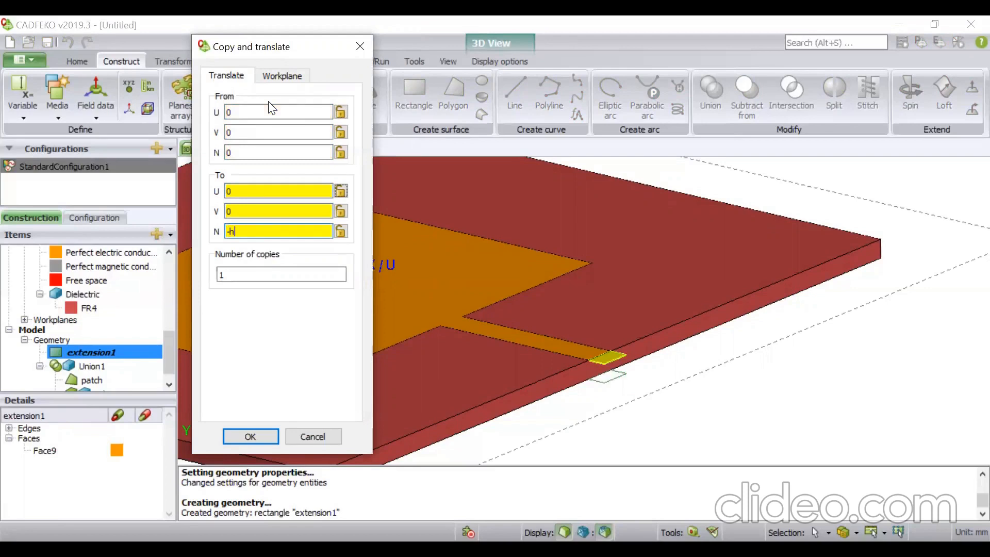
pyautogui.click(251, 436)
# Duplicate the original extension1 rectangle at the end of the feed line in place
pyautogui.moveTo(763, 398)
pyautogui.mouseDown()
pyautogui.moveTo(829, 272)
pyautogui.moveTo(923, 372)
pyautogui.moveTo(813, 389)
pyautogui.moveTo(521, 387)
pyautogui.moveTo(527, 345)
pyautogui.moveTo(544, 365)
pyautogui.mouseUp()
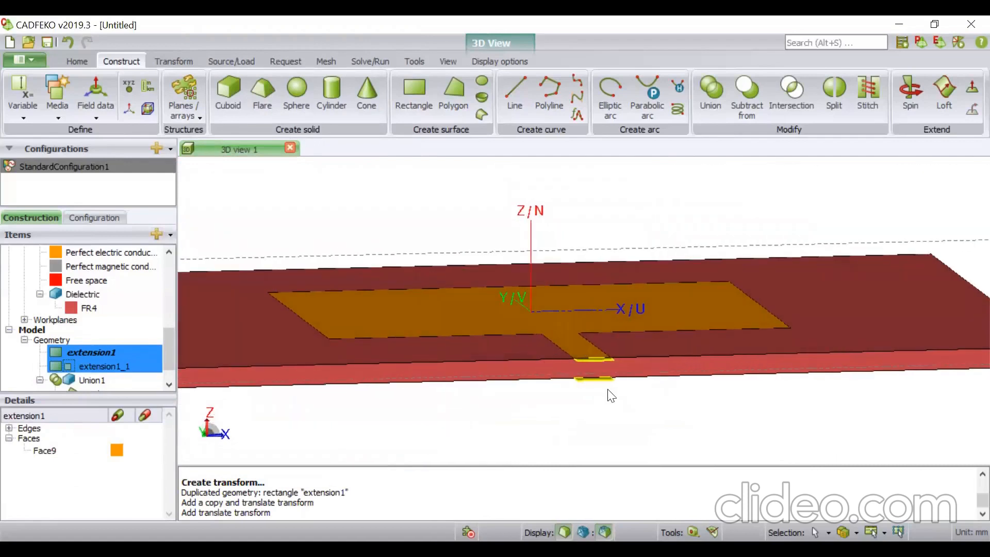
pyautogui.scroll(5, 565, 314)
pyautogui.moveTo(565, 314)
pyautogui.mouseDown()
pyautogui.moveTo(570, 372)
pyautogui.moveTo(610, 316)
pyautogui.mouseUp()
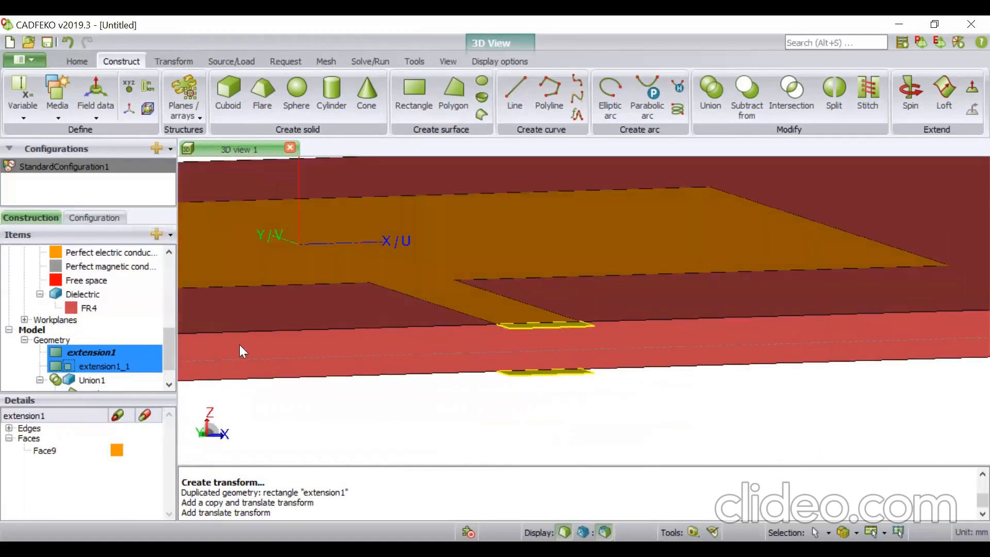
pyautogui.click(132, 363)
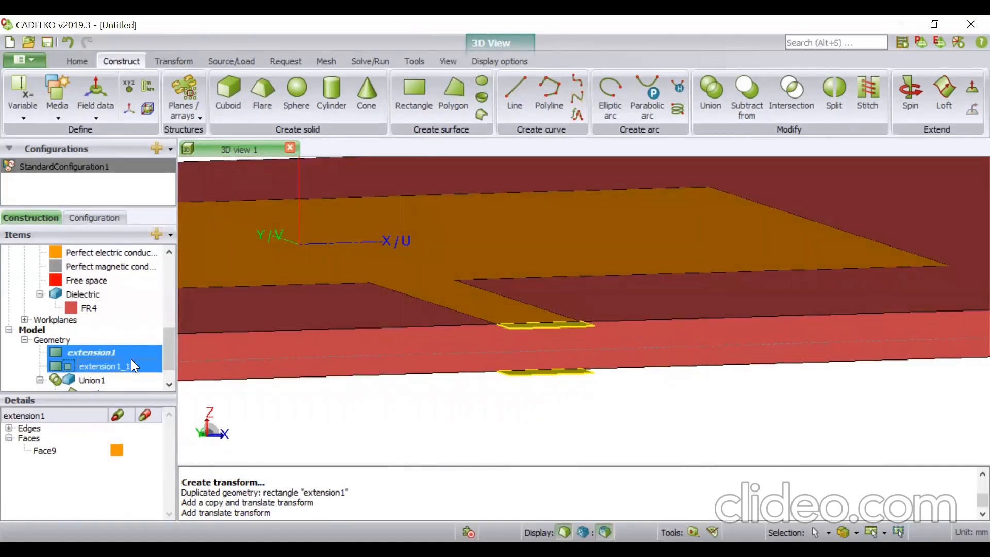
pyautogui.click(106, 349)
pyautogui.rightClick(105, 350)
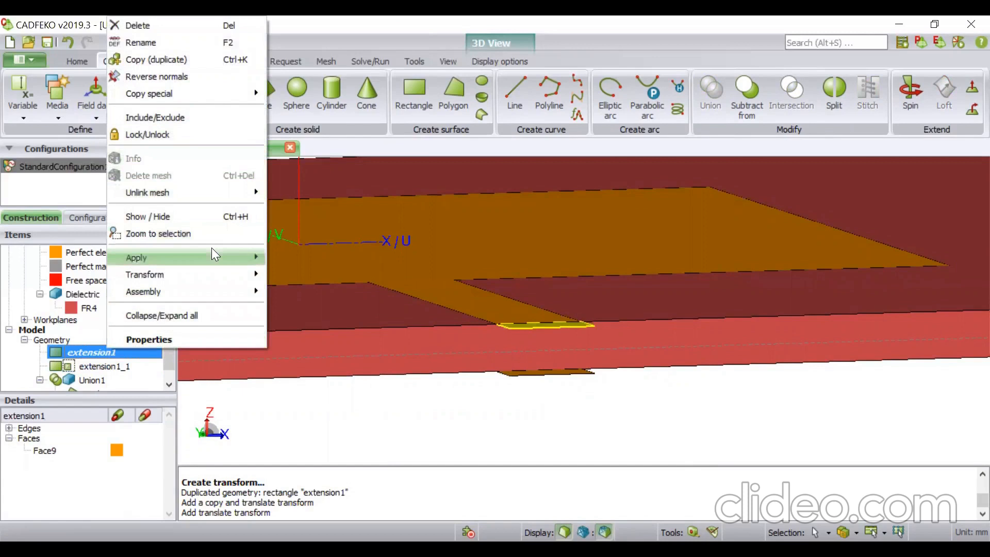
pyautogui.click(230, 56)
pyautogui.moveTo(517, 299); pyautogui.dragTo(565, 373)
# Open the rectangle definition of the duplicate extension1_2 for editing
pyautogui.click(95, 381)
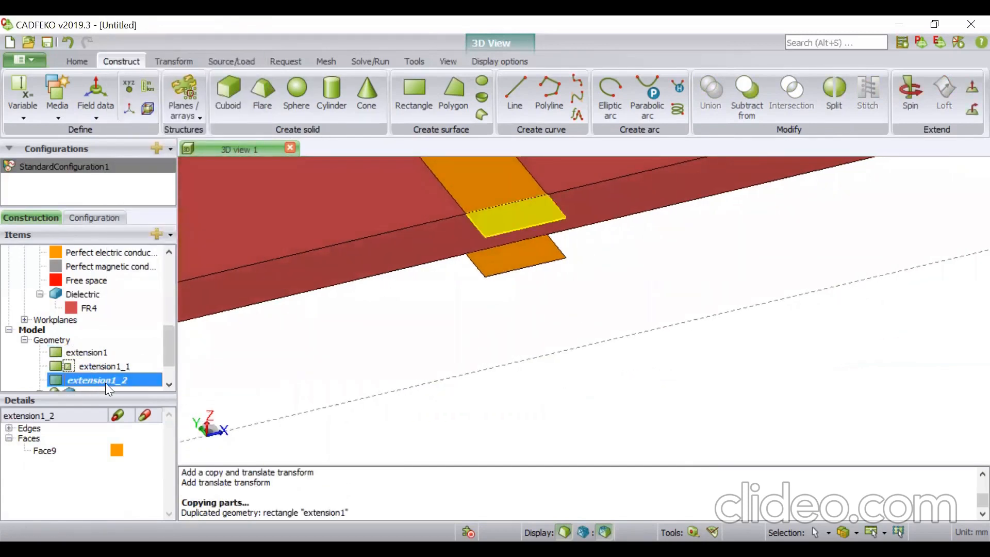
pyautogui.doubleClick(104, 383)
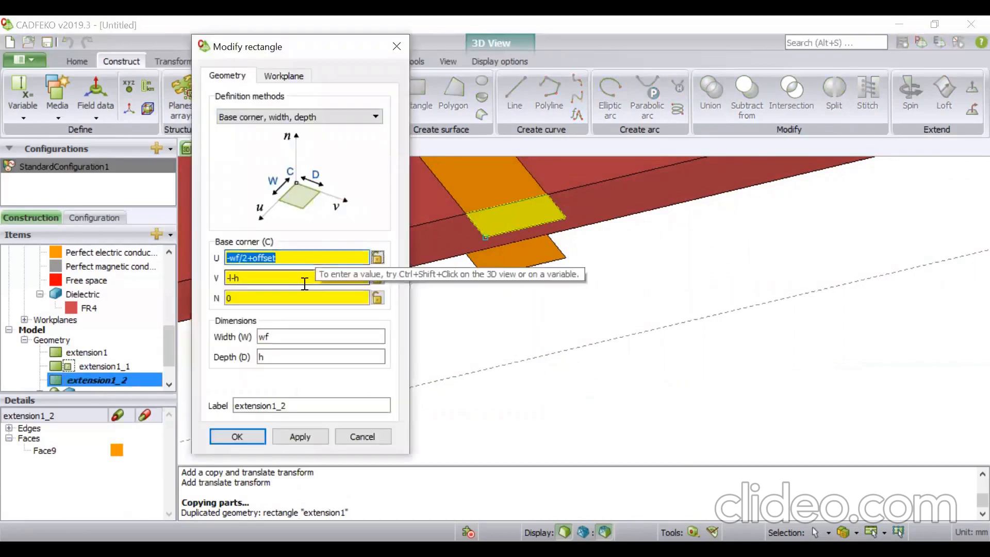
# Try the base corner V of extension1_2 at -l-h-0.8 and at -l-h-1.5, checking the preview at the feed line's end
pyautogui.click(297, 278)
pyautogui.write('-0.8')
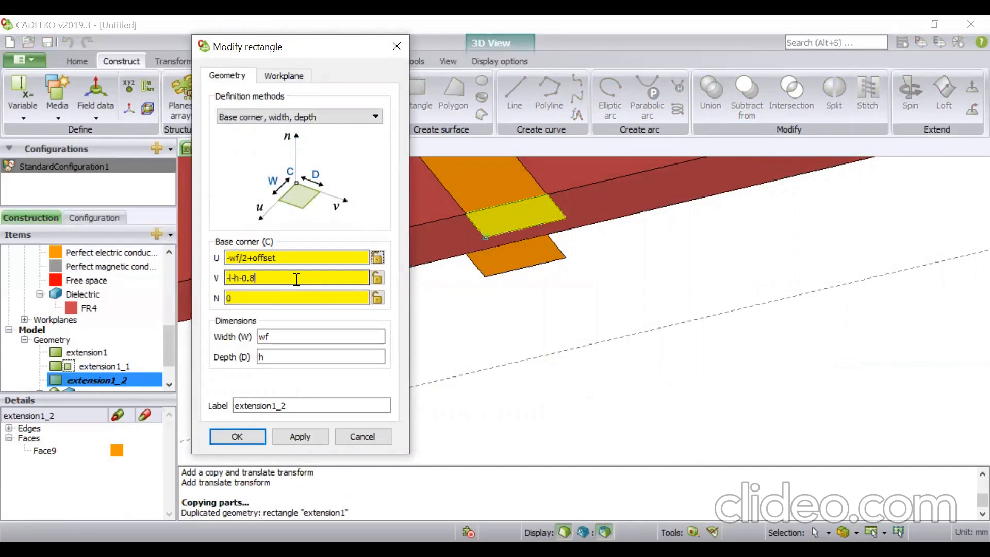
pyautogui.press('BackSpace')
pyautogui.press('BackSpace')
pyautogui.press('BackSpace')
pyautogui.press('BackSpace')
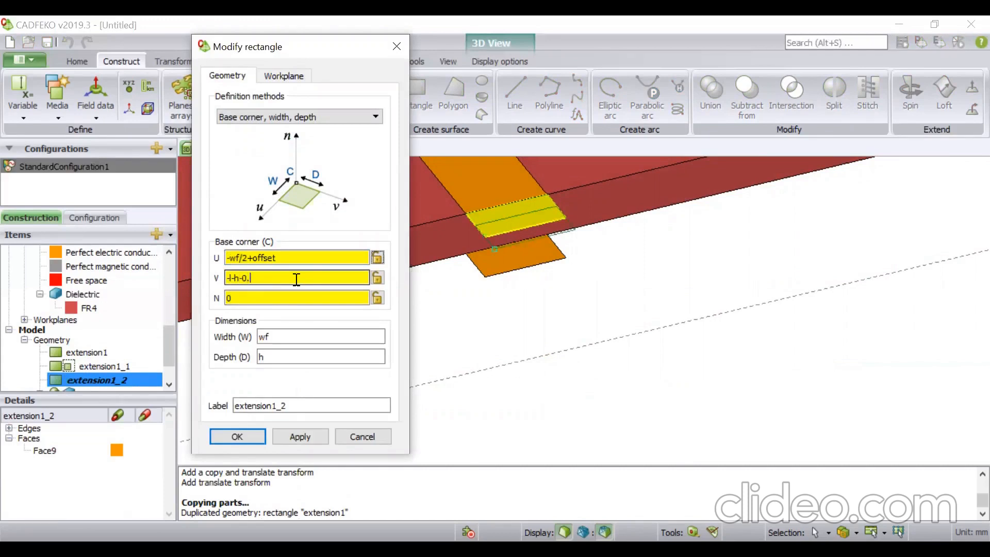
pyautogui.write('-1.5')
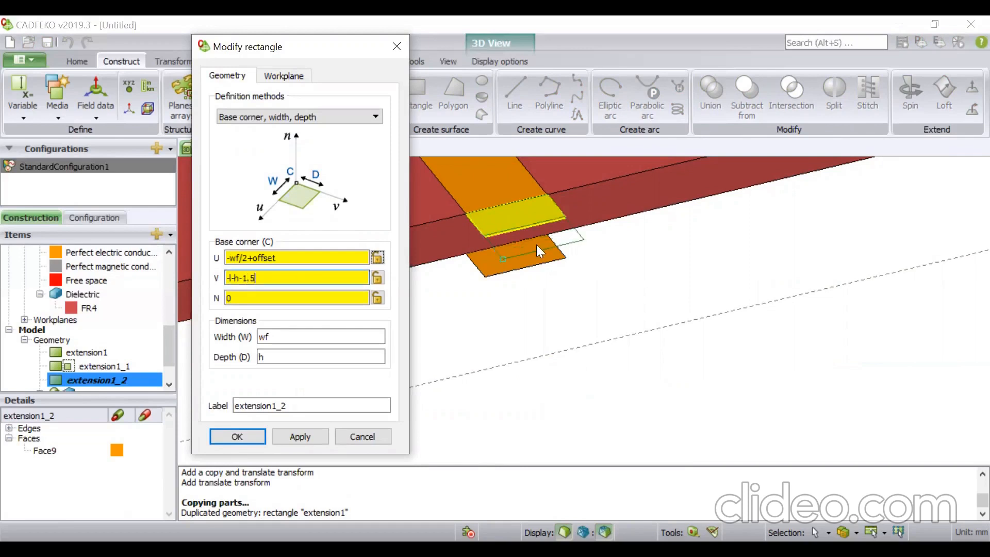
pyautogui.moveTo(537, 244); pyautogui.dragTo(495, 197)
pyautogui.scroll(3, 495, 197)
pyautogui.scroll(-5, 495, 197)
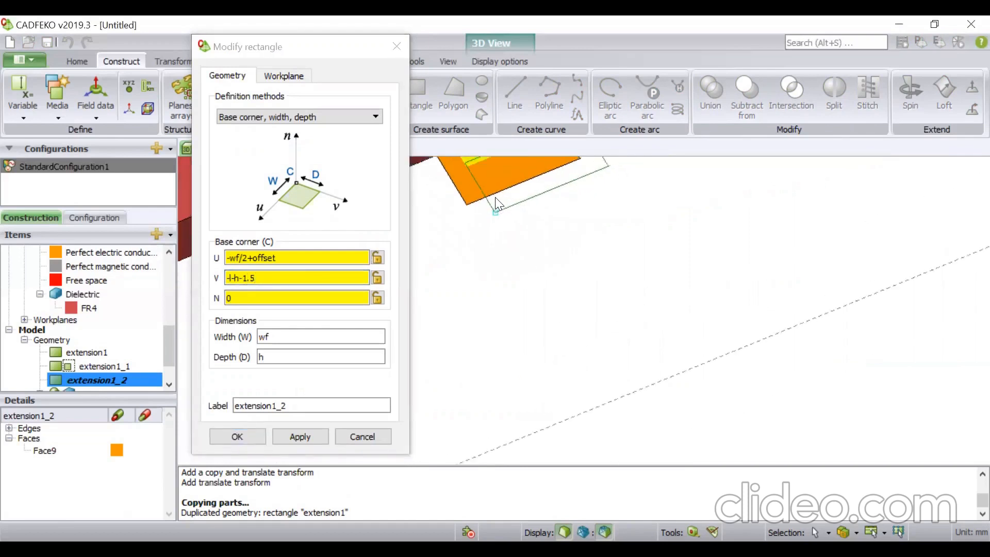
# Try the base corner V of extension1_2 at -l-h-1.6 and check the preview
pyautogui.click(315, 273)
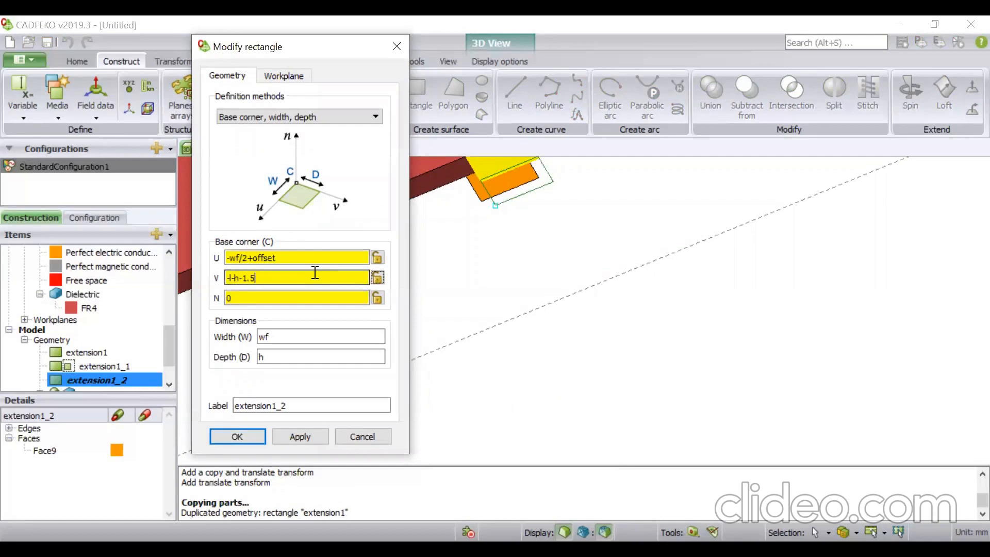
pyautogui.press('BackSpace')
pyautogui.press('BackSpace')
pyautogui.press('BackSpace')
pyautogui.write('1.6')
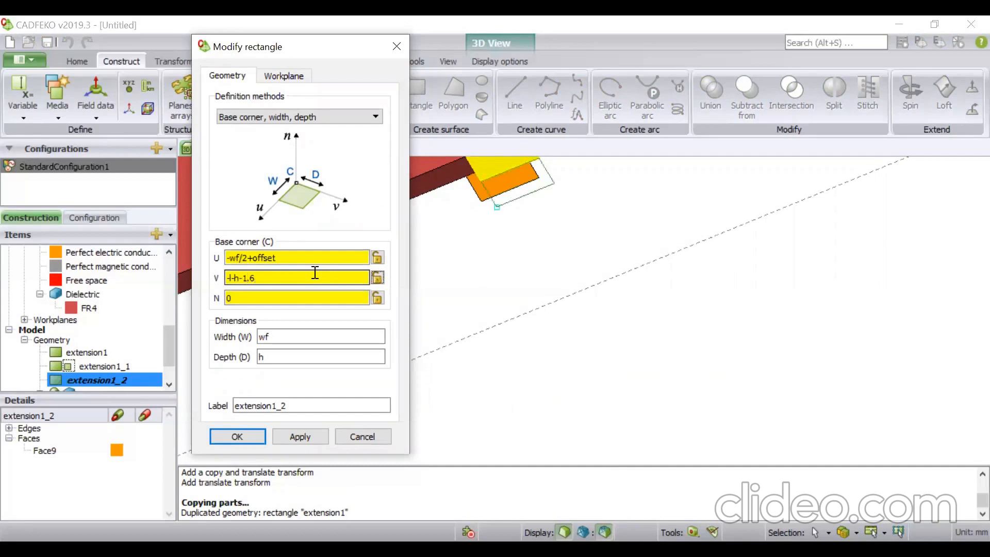
pyautogui.moveTo(598, 277)
pyautogui.mouseDown()
pyautogui.moveTo(606, 361)
pyautogui.moveTo(655, 197)
pyautogui.moveTo(662, 111)
pyautogui.moveTo(590, 230)
pyautogui.mouseUp()
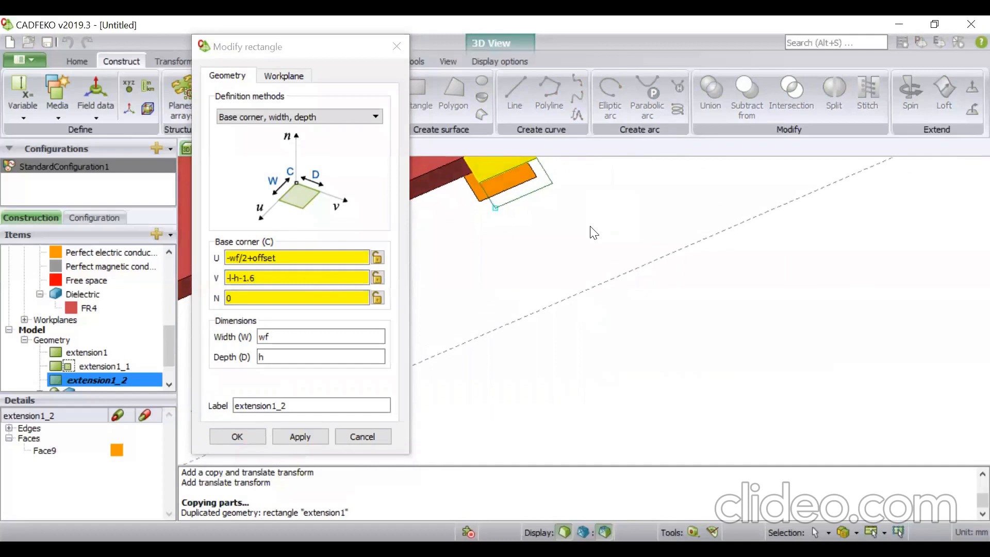
# Set the depth of extension1_2 to h/2 and its base corner V to -l-h-0.8, and apply the modification
pyautogui.click(304, 357)
pyautogui.write('/2')
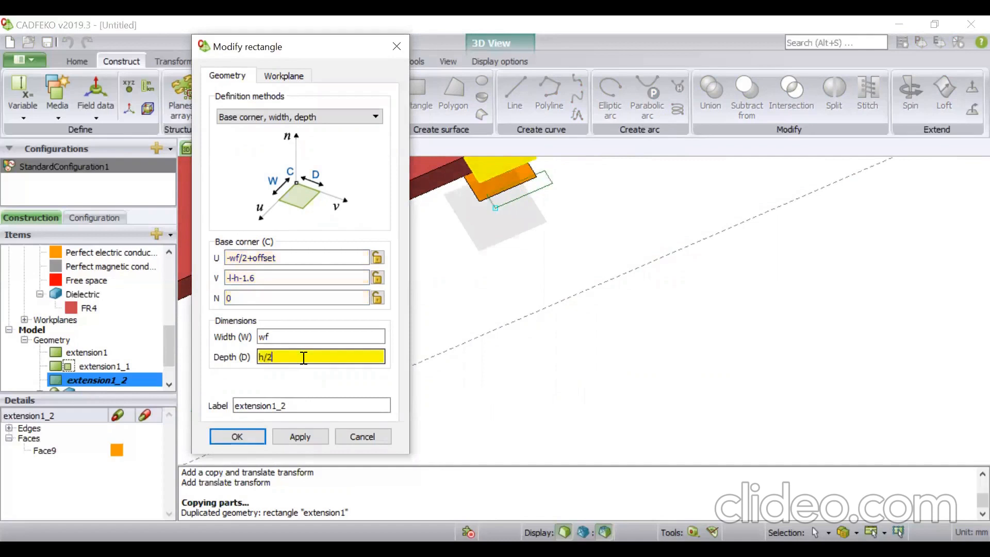
pyautogui.click(302, 274)
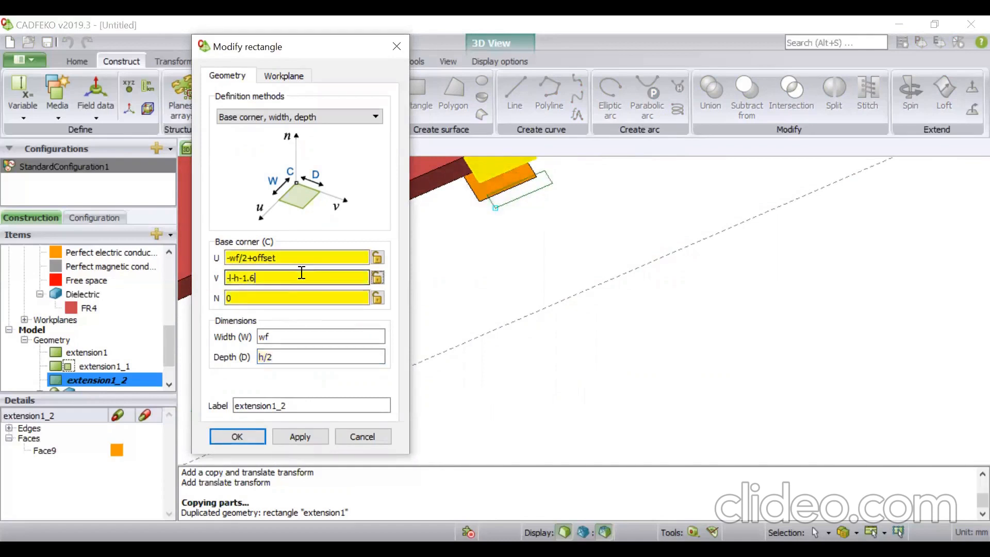
pyautogui.press('BackSpace')
pyautogui.press('BackSpace')
pyautogui.press('BackSpace')
pyautogui.write('0.8')
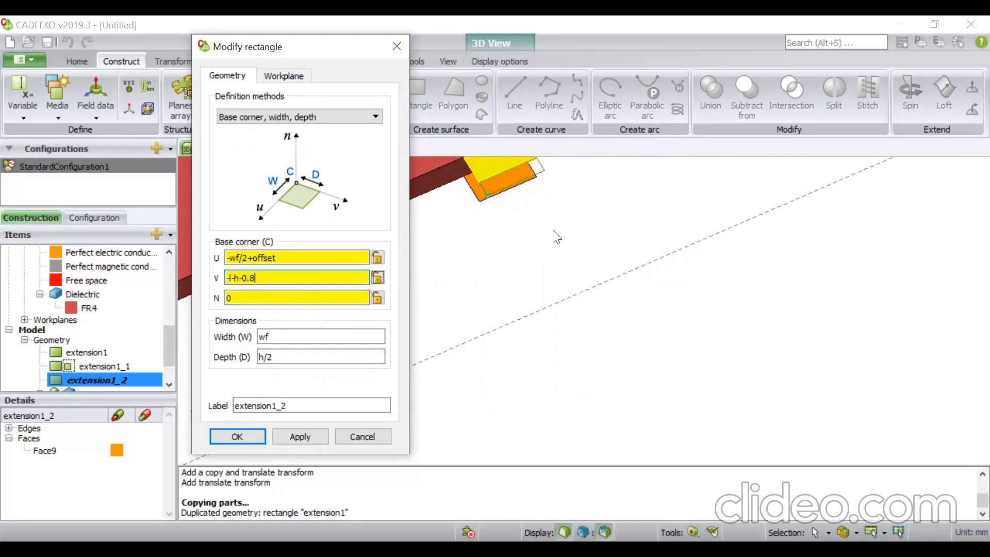
pyautogui.moveTo(552, 237); pyautogui.dragTo(573, 149)
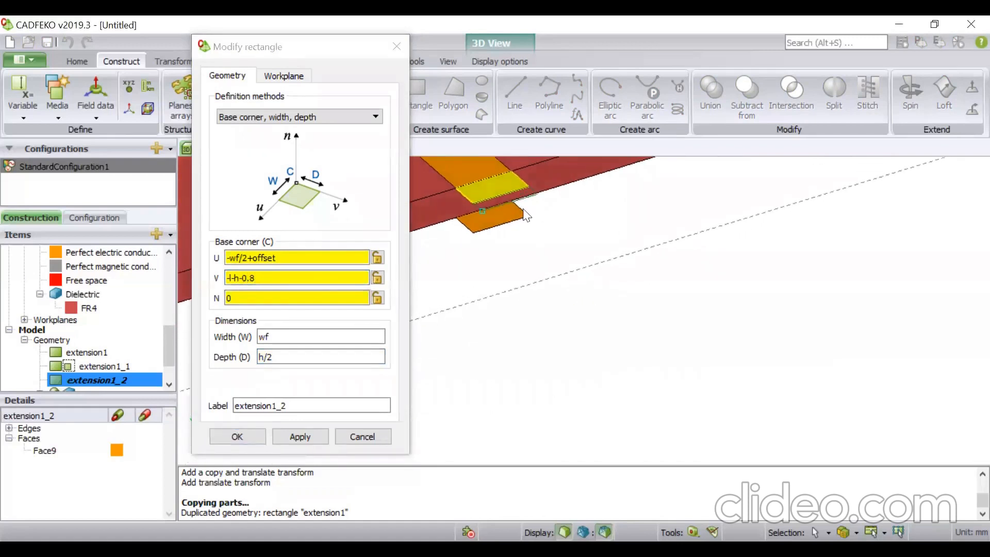
pyautogui.click(237, 436)
pyautogui.moveTo(739, 189); pyautogui.dragTo(623, 240)
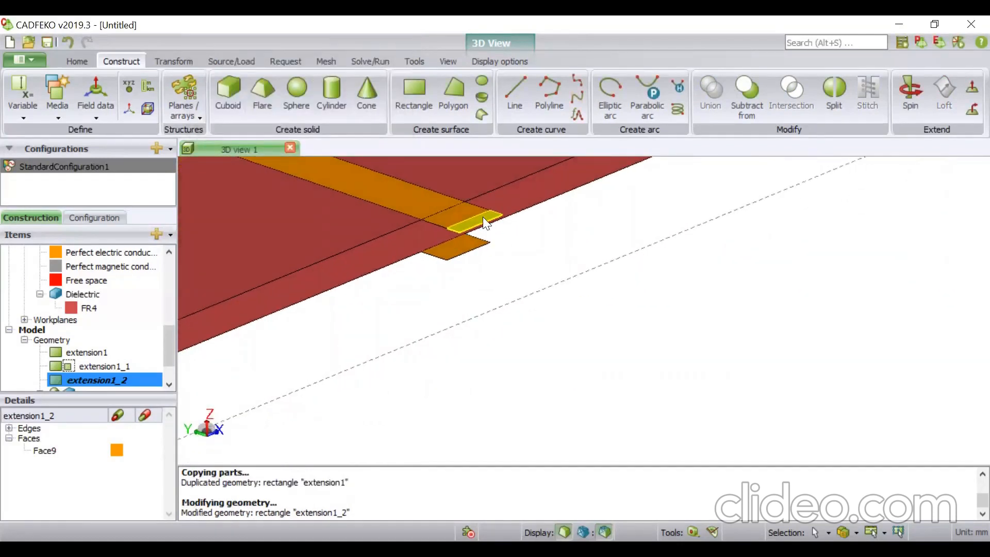
# Start a rotation of extension1_2 with its origin at U -wf/2+offset, V -l-h, N 0
pyautogui.rightClick(103, 379)
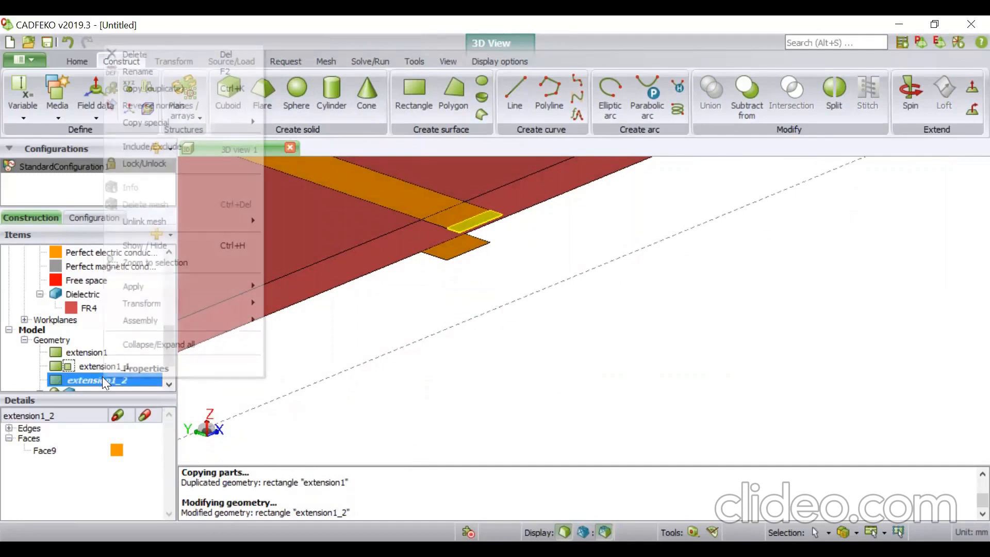
pyautogui.moveTo(250, 305)
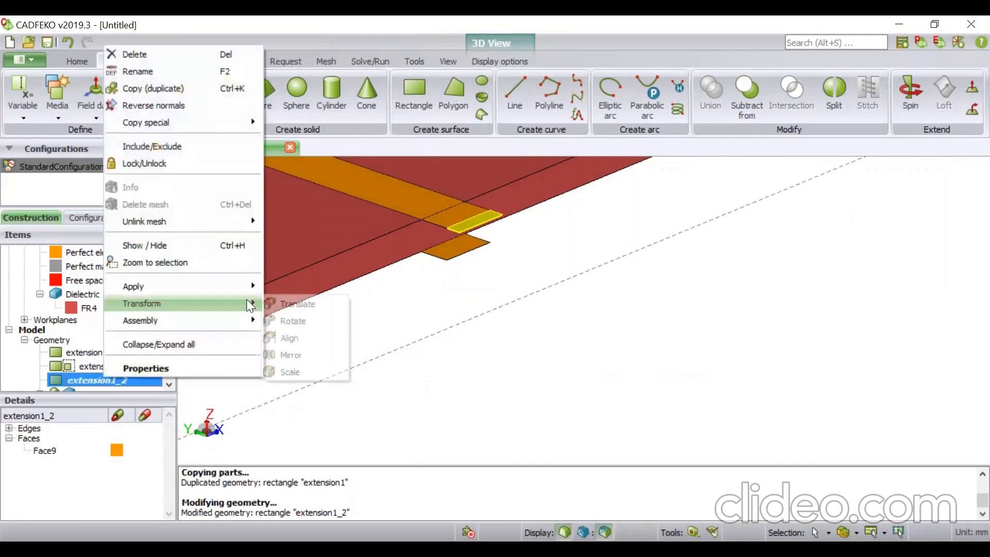
pyautogui.click(308, 318)
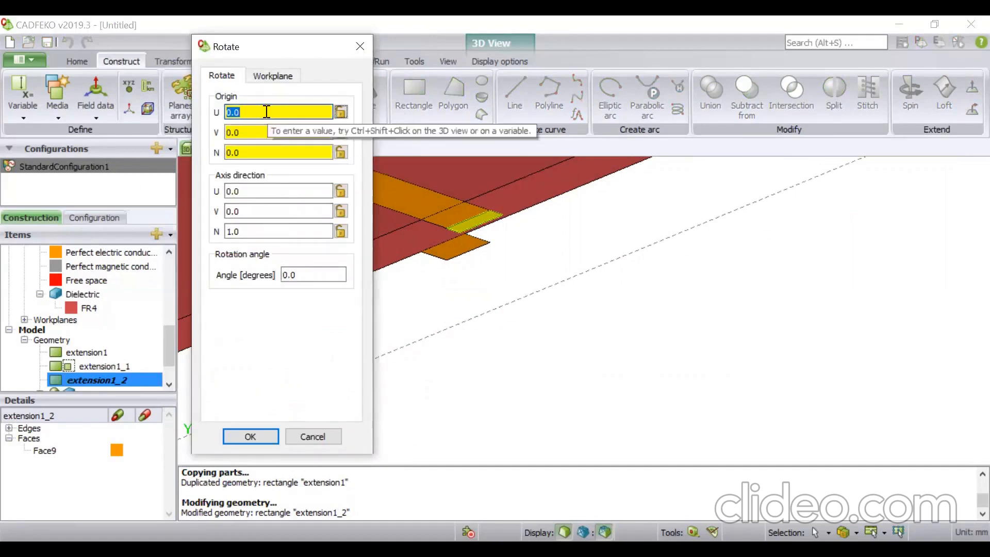
pyautogui.write('-wf/s')
pyautogui.press('BackSpace')
pyautogui.write('2+offset')
pyautogui.press('Tab')
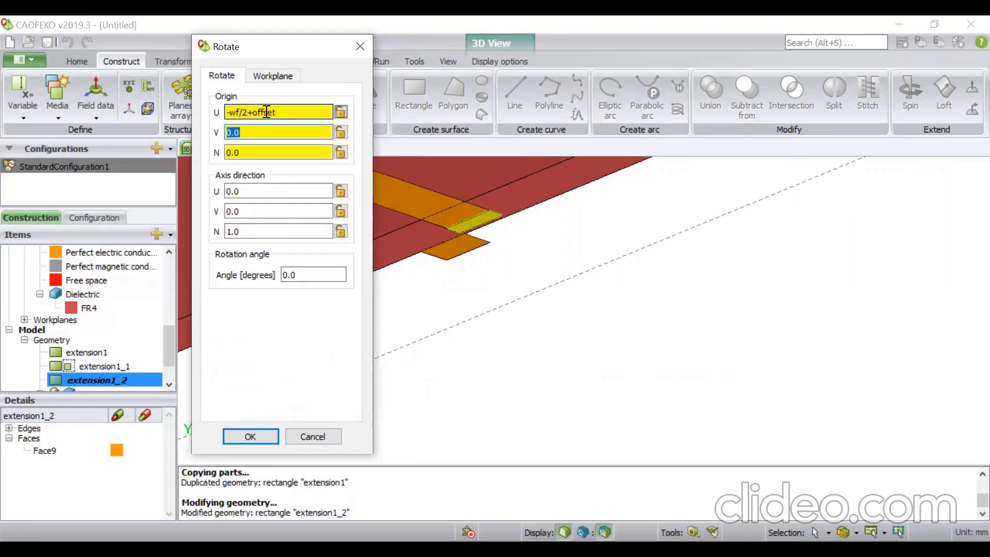
pyautogui.write('-l-')
pyautogui.write('h')
pyautogui.press('Tab')
pyautogui.write('0')
pyautogui.press('Tab')
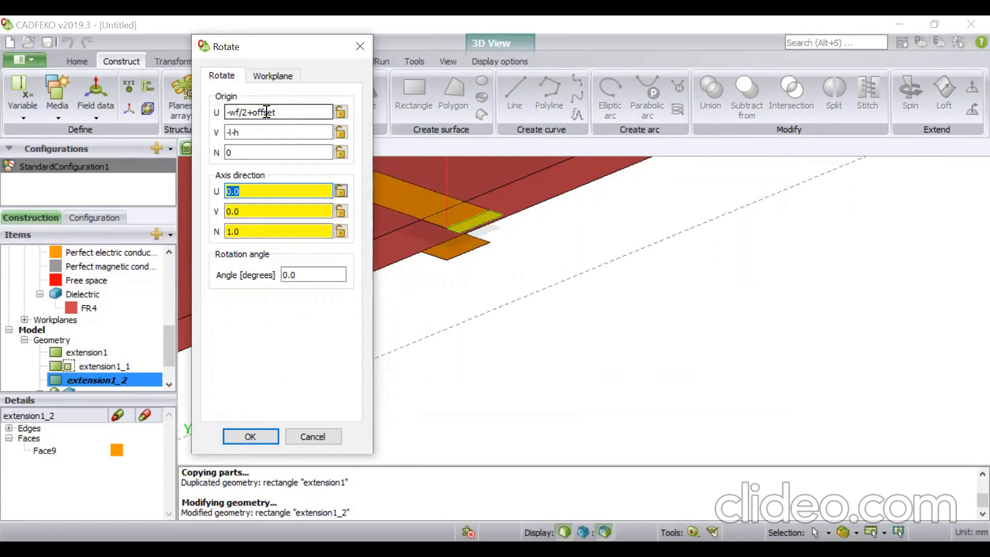
# Set the rotation axis direction to U 1, V 0, N 0 and rotate extension1_2 by 90 degrees
pyautogui.write('1')
pyautogui.press('Tab')
pyautogui.write('0')
pyautogui.press('Tab')
pyautogui.write('0')
pyautogui.press('Tab')
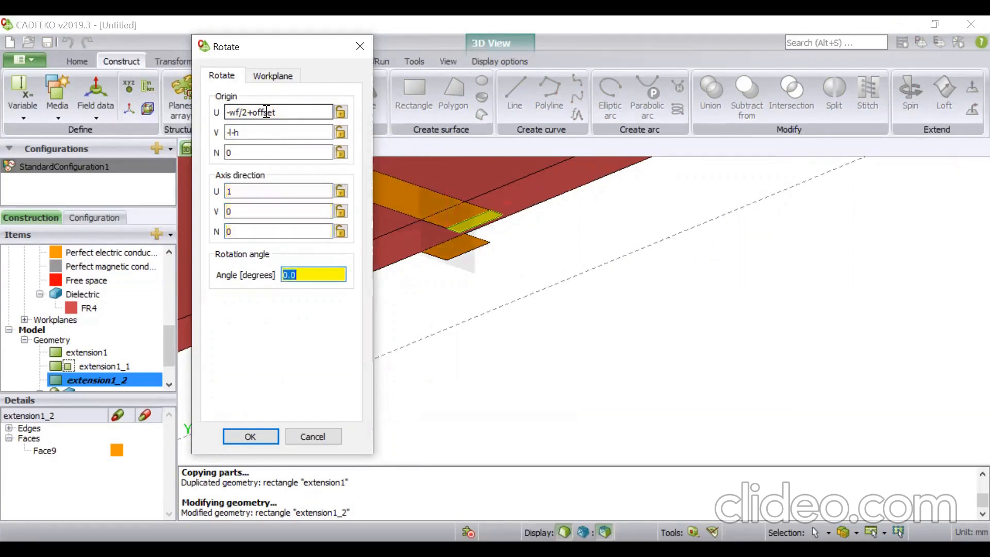
pyautogui.write('90')
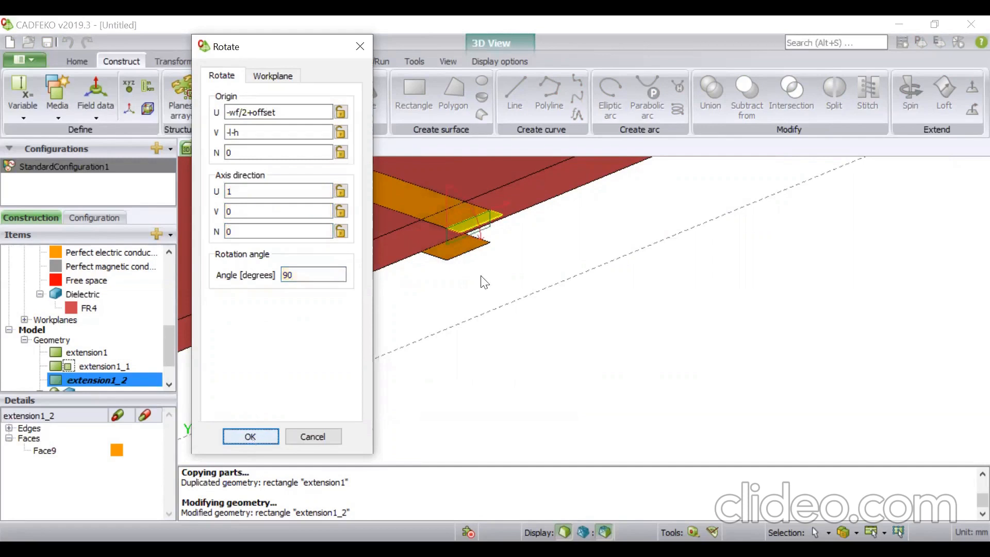
pyautogui.click(253, 439)
pyautogui.moveTo(841, 202); pyautogui.dragTo(779, 239)
pyautogui.moveTo(638, 297); pyautogui.dragTo(516, 316)
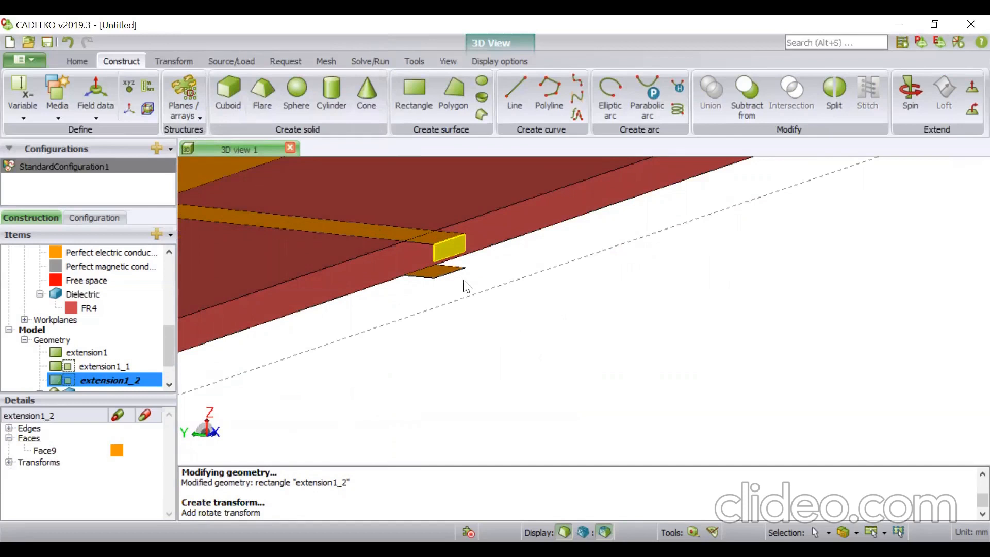
# Start a copy-and-translate of the rotated extension1_2 with its From point at U 0, V 0, N 0
pyautogui.rightClick(104, 379)
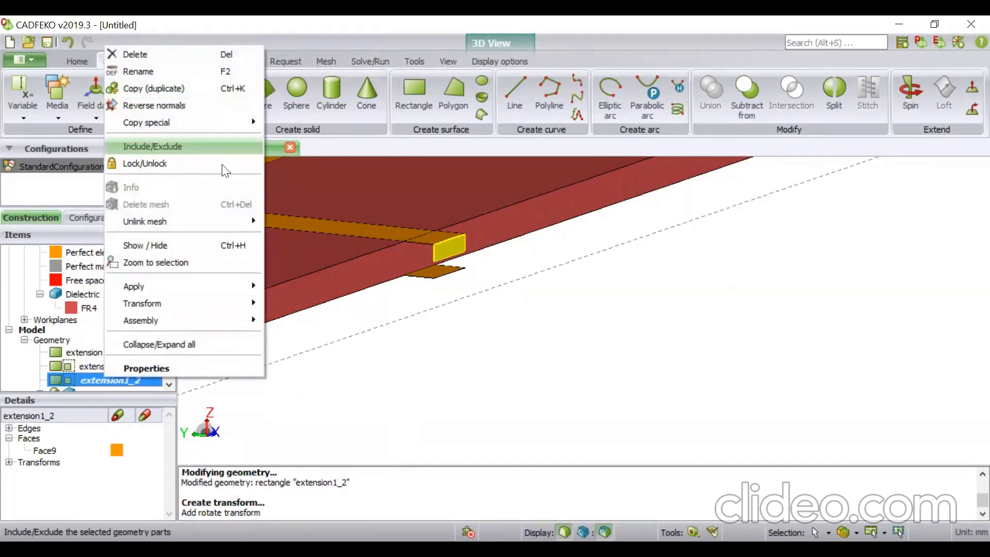
pyautogui.moveTo(243, 125)
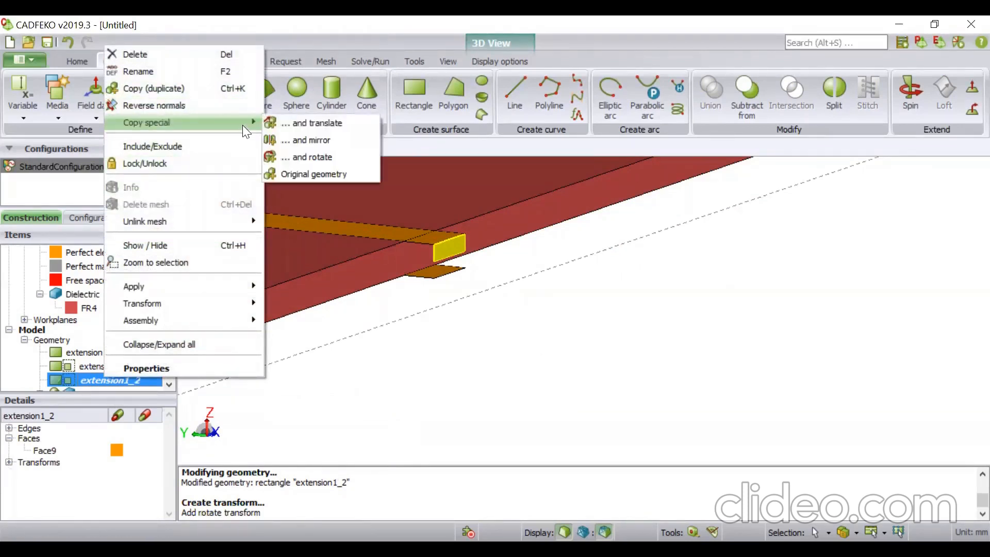
pyautogui.click(314, 127)
pyautogui.write('0')
pyautogui.press('Tab')
pyautogui.write('0')
pyautogui.press('Tab')
pyautogui.write('0')
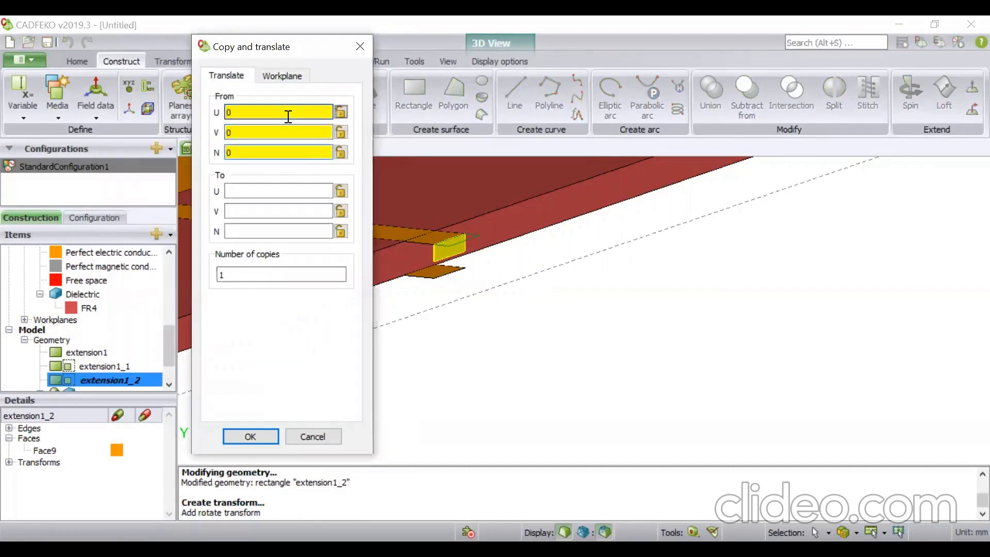
# Set the translation's To point to U 0, V 0, N -h/2 and create the single copy of extension1_2
pyautogui.press('Tab')
pyautogui.write('0')
pyautogui.press('Tab')
pyautogui.write('0')
pyautogui.press('Tab')
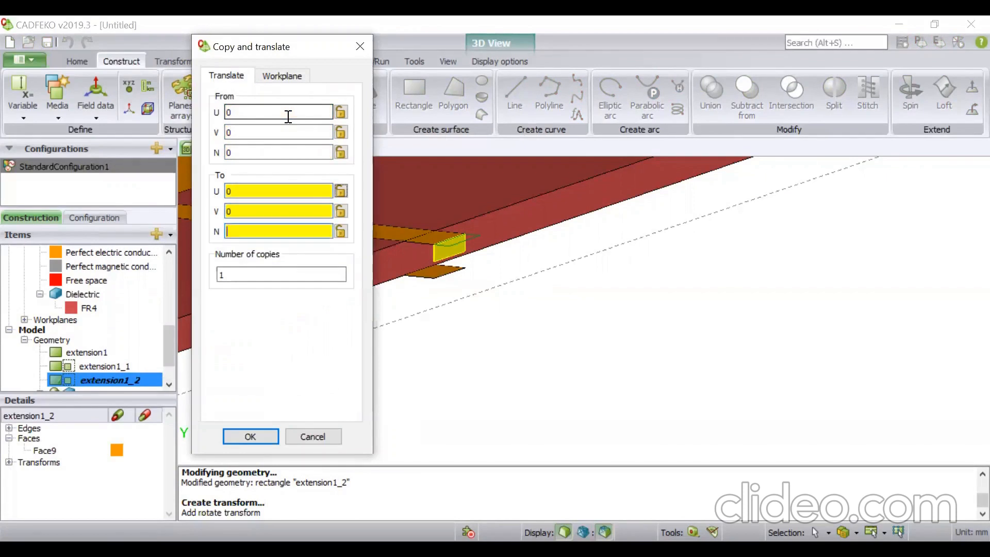
pyautogui.write('-h/2')
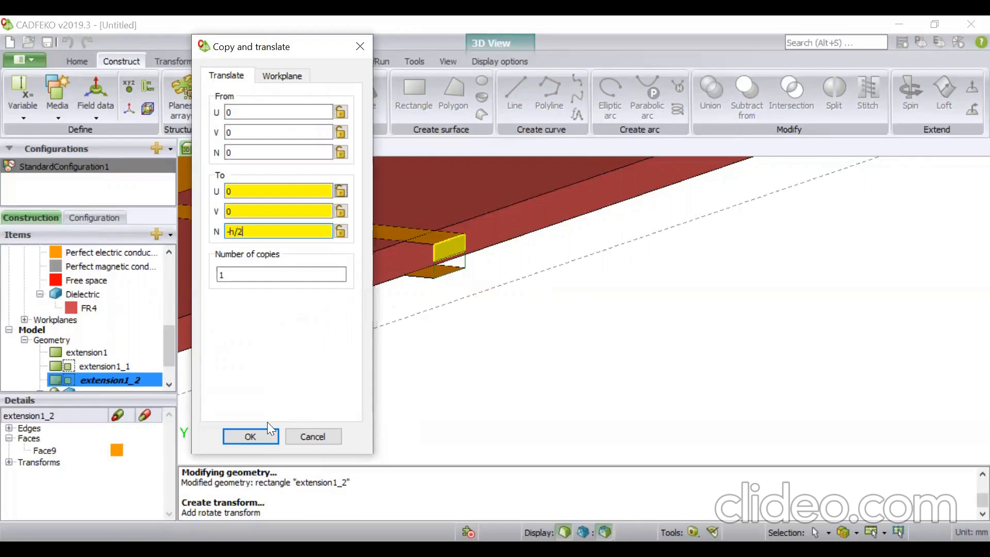
pyautogui.click(258, 432)
pyautogui.moveTo(469, 290); pyautogui.dragTo(216, 319)
pyautogui.moveTo(590, 263); pyautogui.dragTo(855, 262)
pyautogui.scroll(-5, 464, 321)
pyautogui.moveTo(467, 321)
pyautogui.mouseDown()
pyautogui.moveTo(733, 256)
pyautogui.moveTo(566, 303)
pyautogui.moveTo(196, 310)
pyautogui.mouseUp()
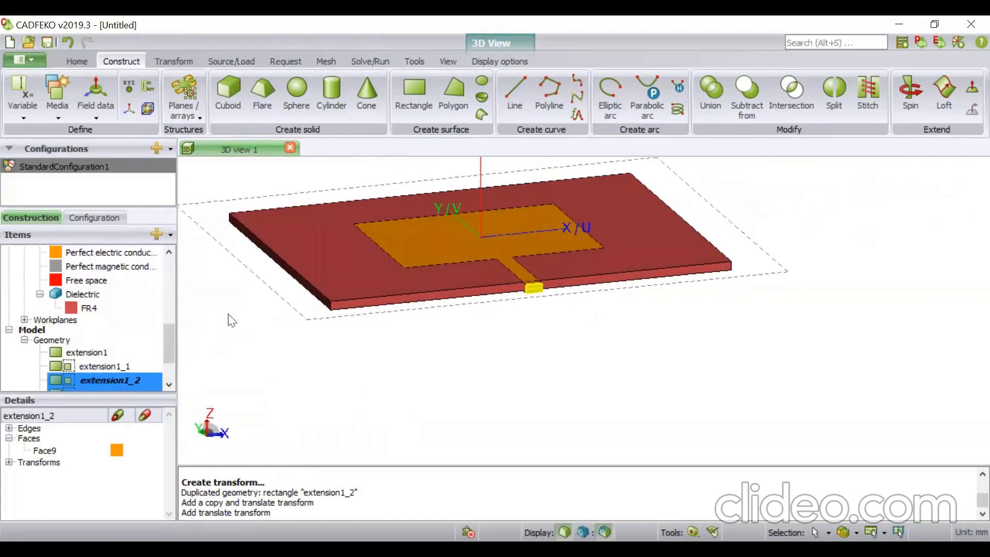
# Union extension1, extension1_1, extension1_2 and extension1_3 with the existing Union1 of patch and substrate
pyautogui.click(98, 348)
pyautogui.scroll(-2, 172, 346)
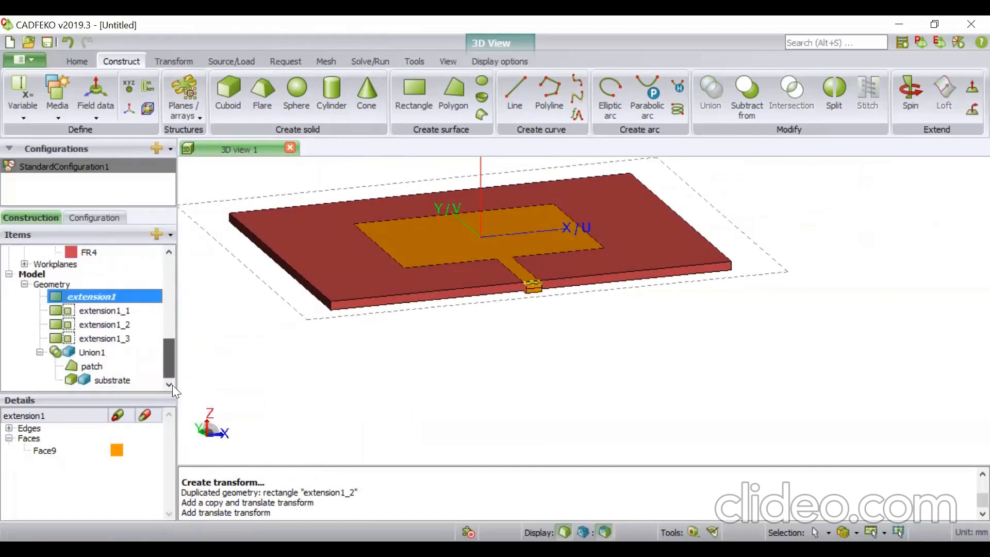
pyautogui.keyDown('ctrl'); pyautogui.click(87, 309); pyautogui.keyUp('ctrl')
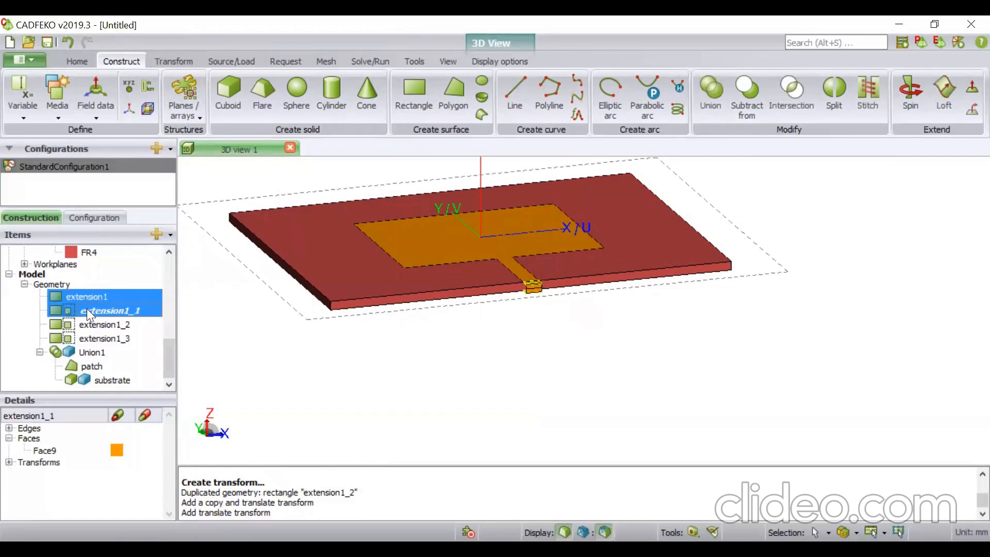
pyautogui.keyDown('ctrl'); pyautogui.click(90, 325); pyautogui.keyUp('ctrl')
pyautogui.keyDown('ctrl'); pyautogui.click(91, 339); pyautogui.keyUp('ctrl')
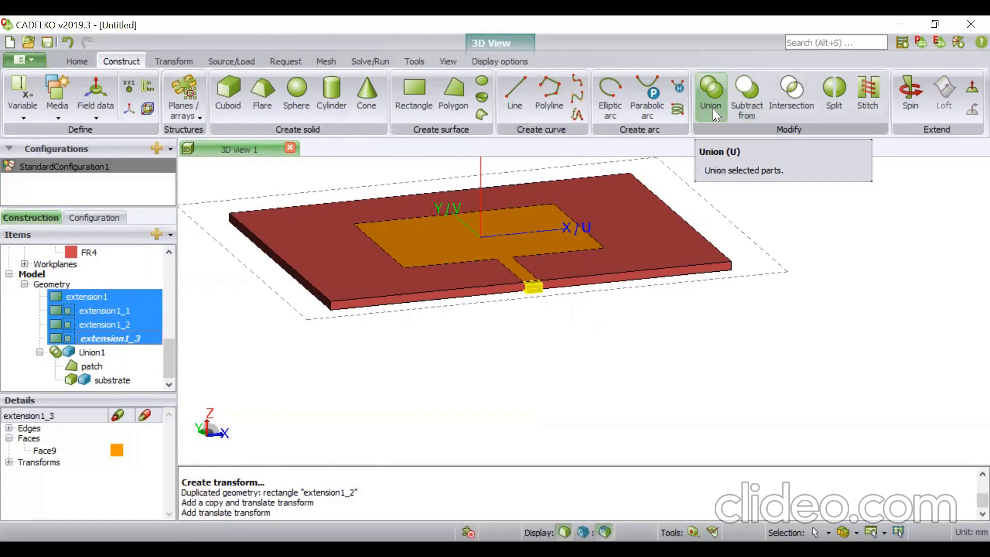
pyautogui.keyDown('ctrl'); pyautogui.click(134, 352); pyautogui.keyUp('ctrl')
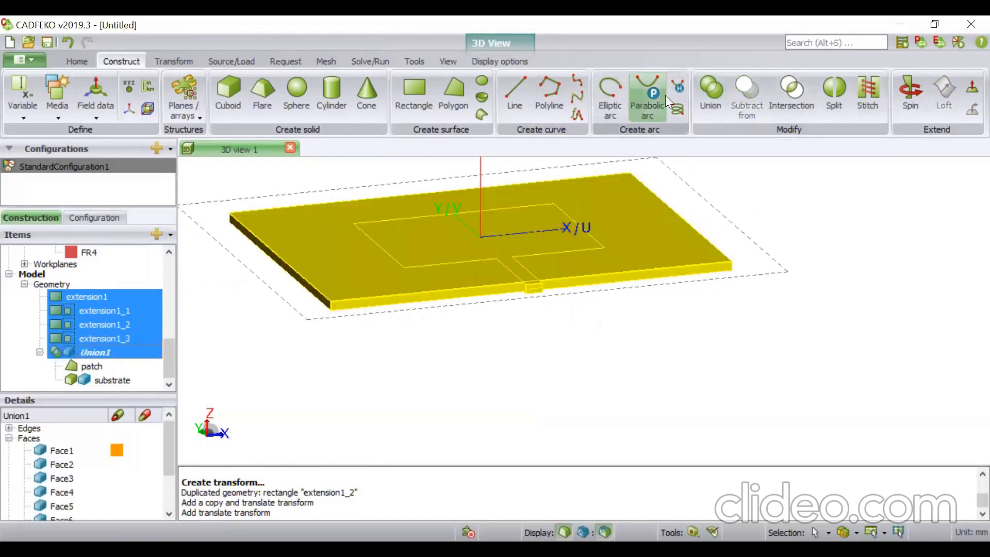
pyautogui.click(712, 90)
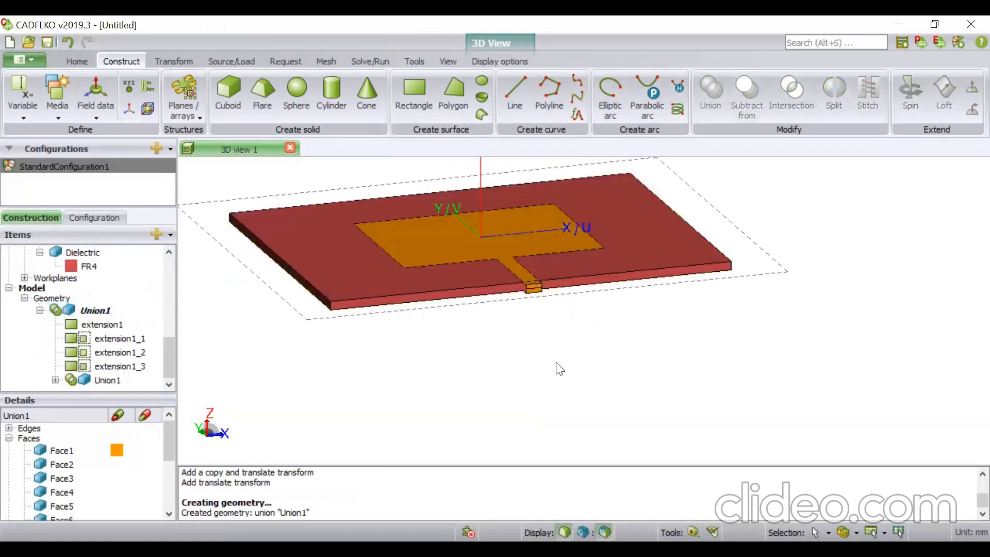
# Examine the faces, region and edges of the new union in its details
pyautogui.scroll(-3, 64, 479)
pyautogui.scroll(1, 47, 501)
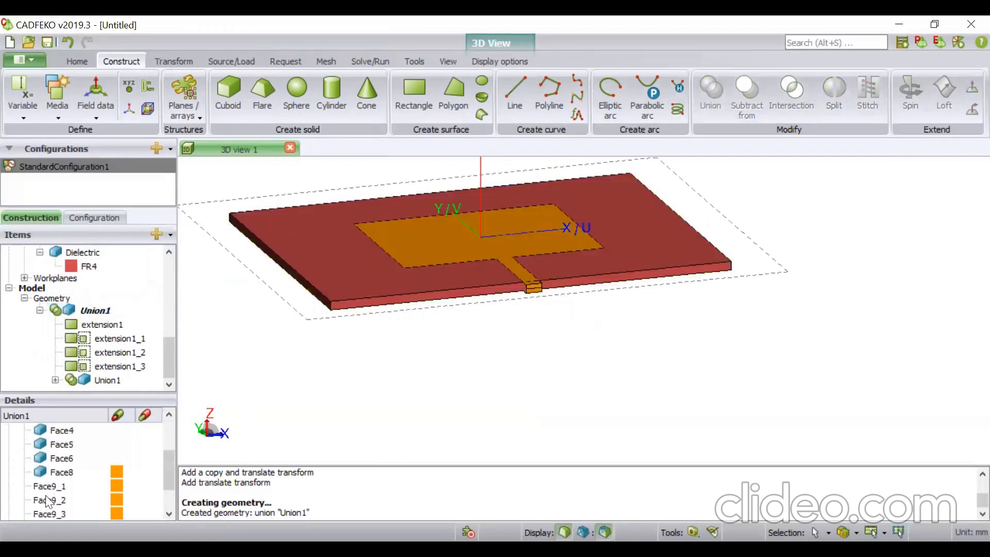
pyautogui.click(427, 220)
pyautogui.scroll(-1, 66, 491)
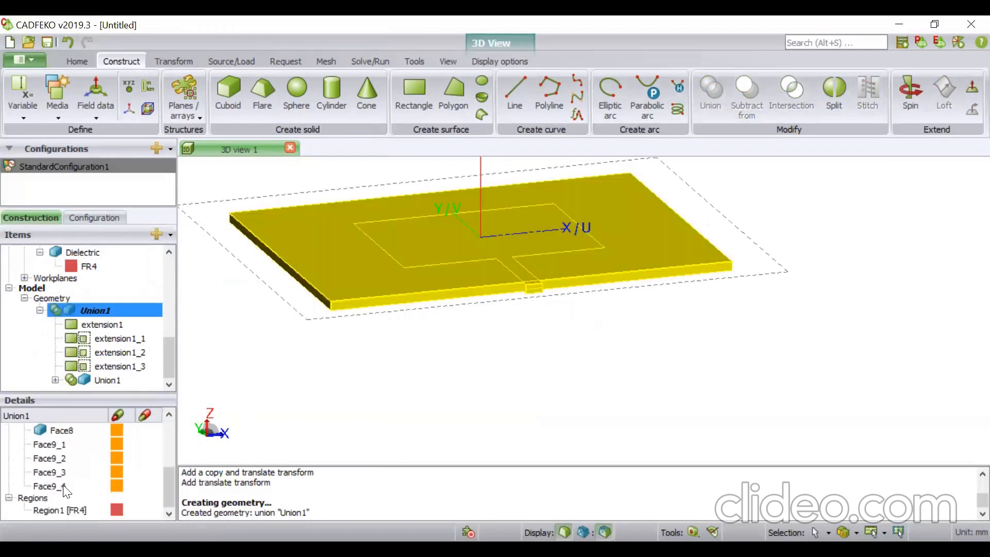
pyautogui.scroll(3, 65, 487)
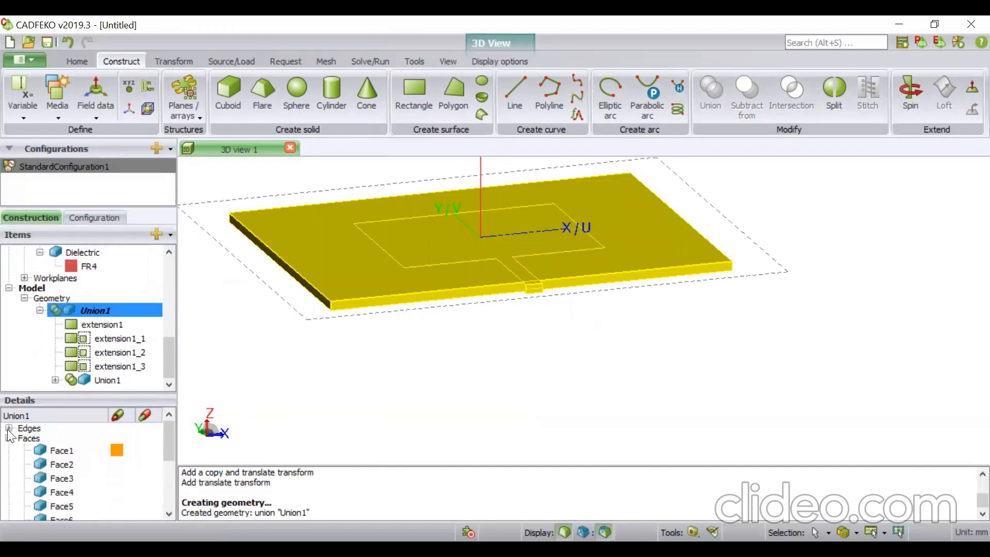
pyautogui.click(9, 428)
pyautogui.scroll(-2, 66, 469)
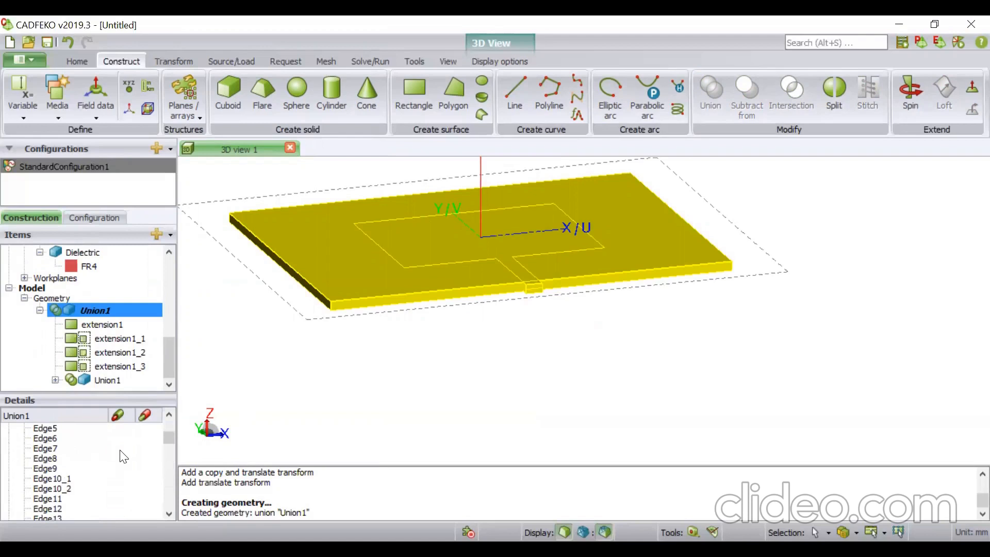
pyautogui.click(120, 451)
pyautogui.click(92, 470)
pyautogui.scroll(-2, 92, 470)
pyautogui.click(121, 473)
# Start an edge port on the horizontal edge midway up the front face of the feed-end extension
pyautogui.moveTo(616, 294); pyautogui.dragTo(579, 295)
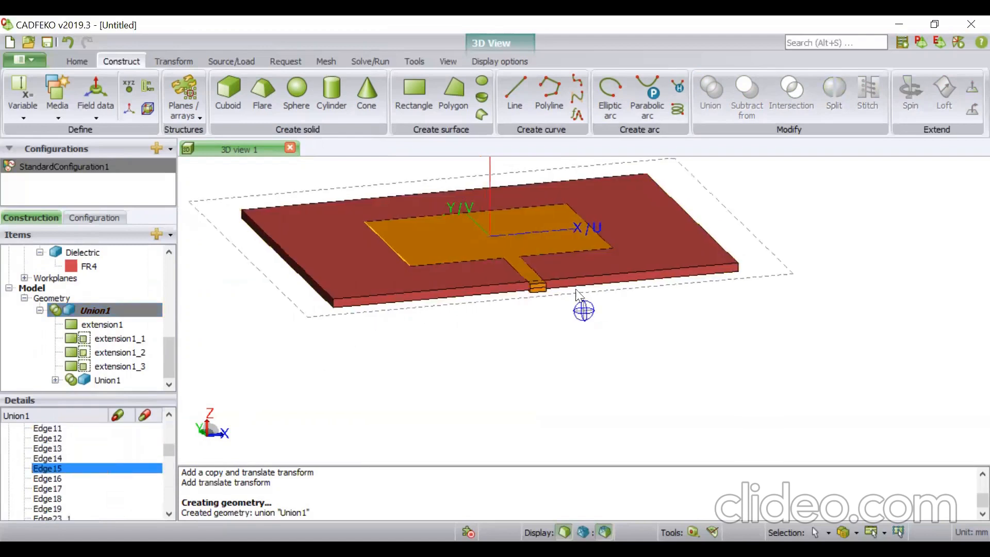
pyautogui.scroll(2, 578, 294)
pyautogui.scroll(4, 578, 294)
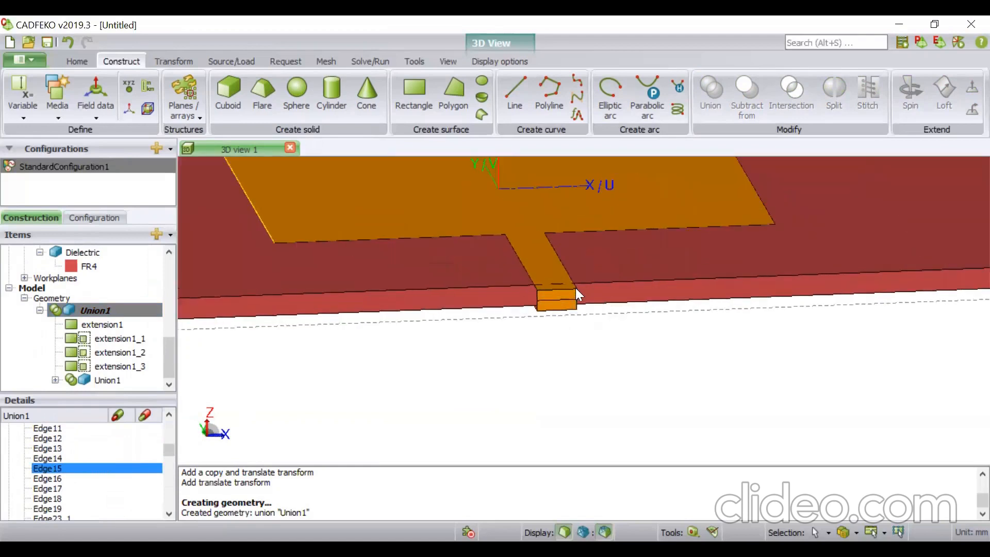
pyautogui.scroll(2, 576, 289)
pyautogui.click(561, 303)
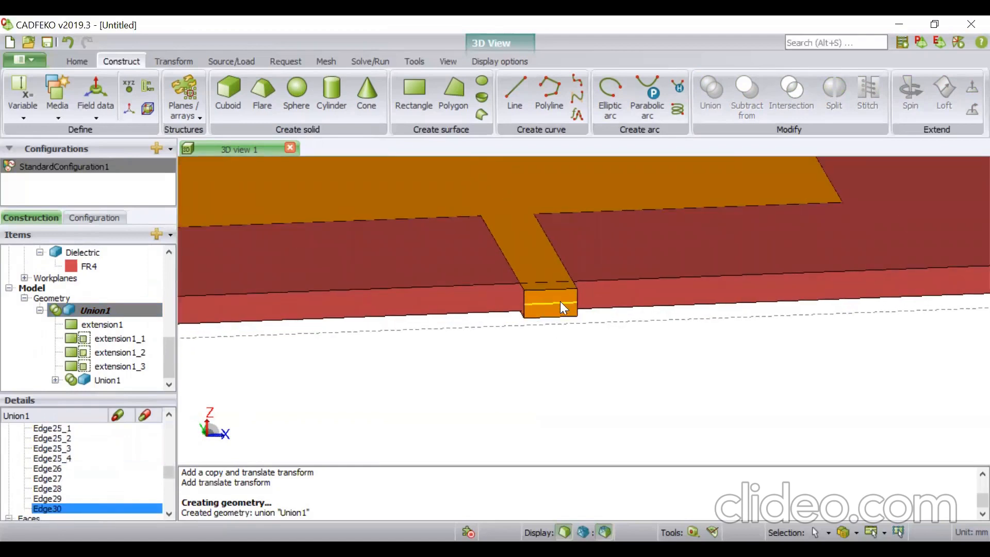
pyautogui.rightClick(124, 505)
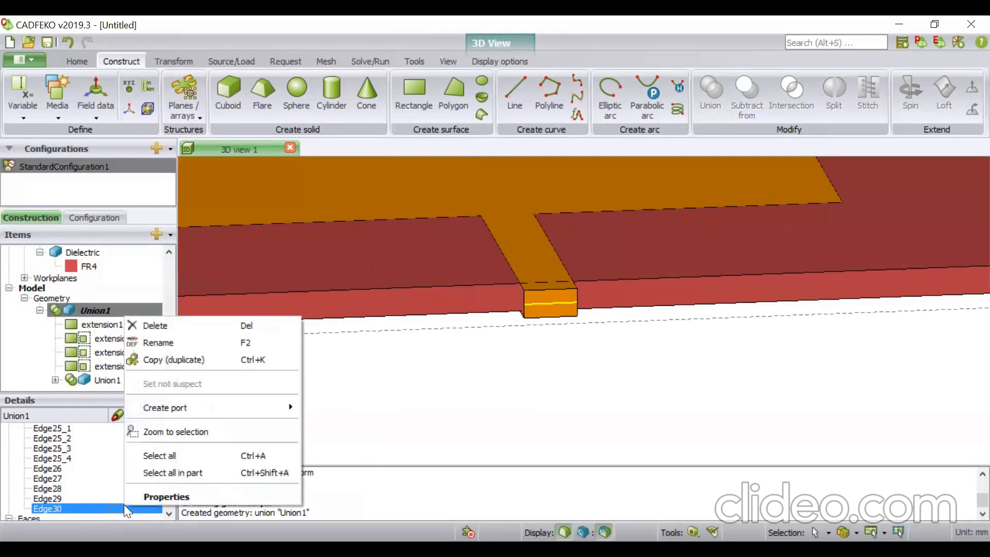
pyautogui.moveTo(273, 413)
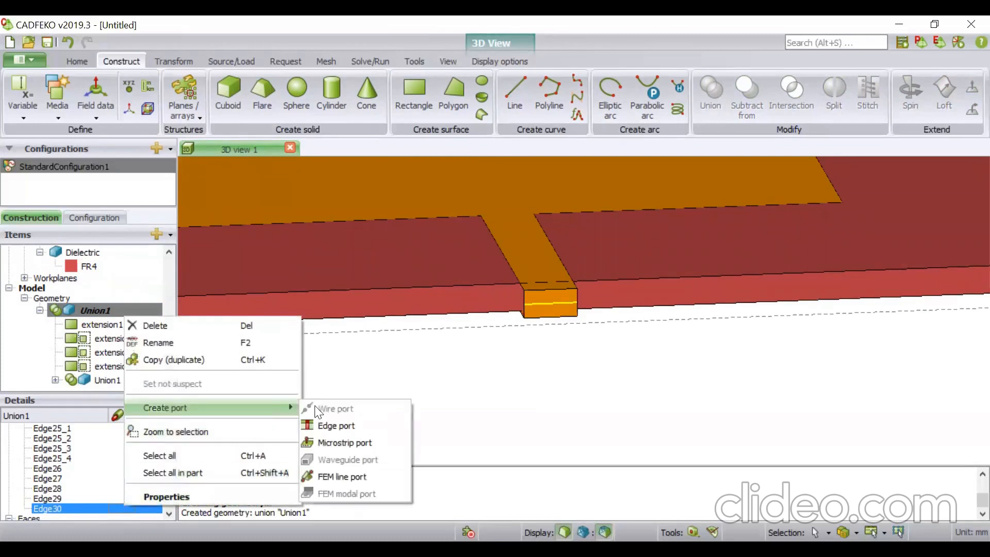
pyautogui.click(339, 426)
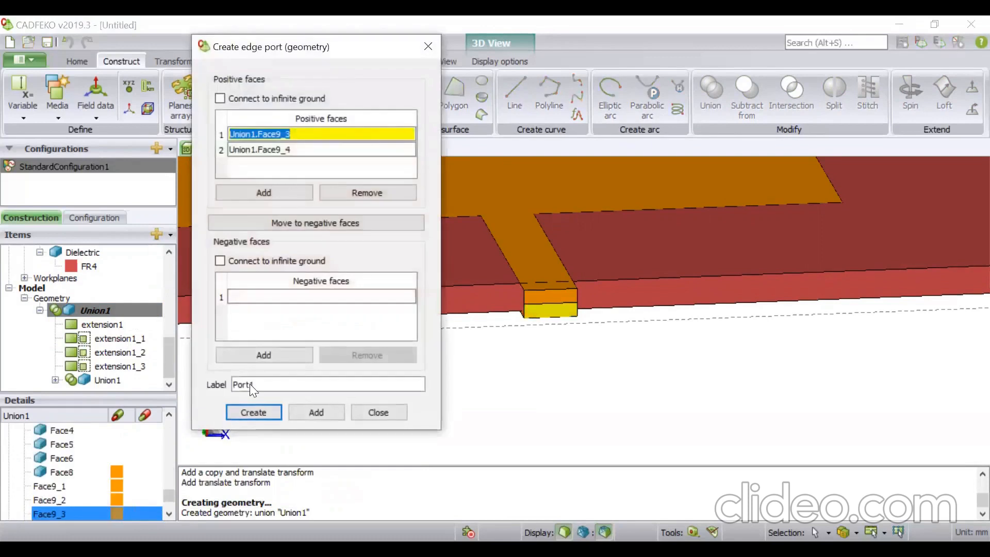
# Make Union1.Face9_4 the port's negative face, keep Union1.Face9_3 as the positive face, and create the edge port
pyautogui.click(305, 150)
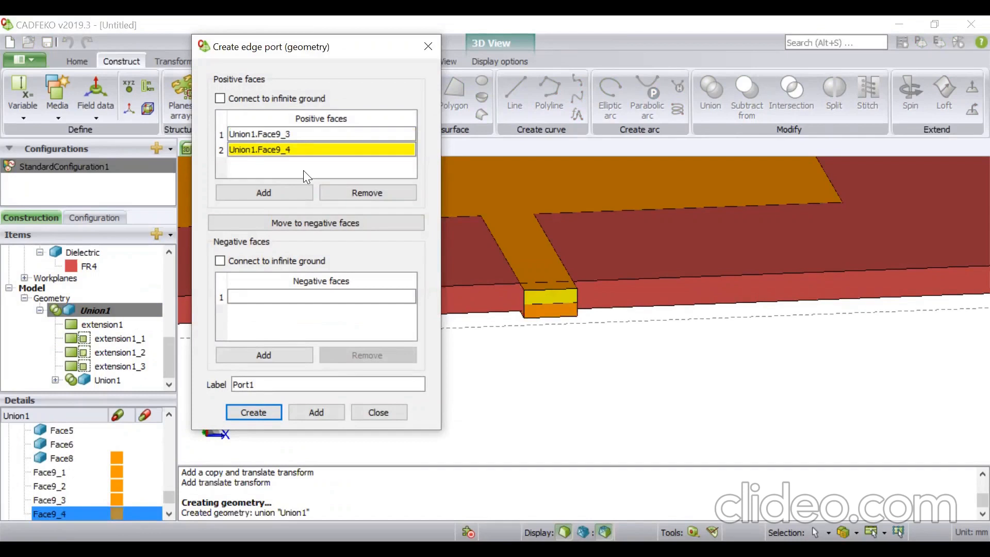
pyautogui.click(292, 222)
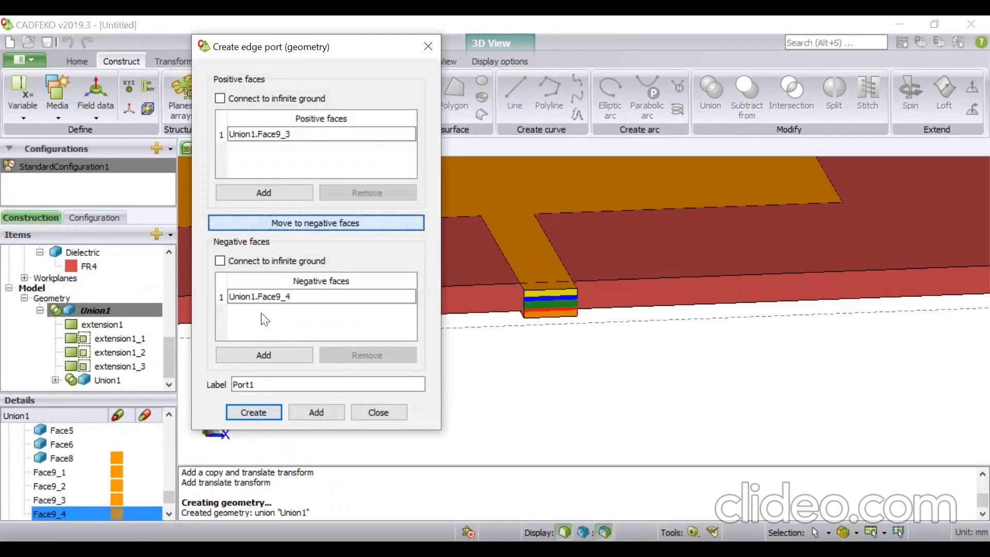
pyautogui.click(256, 411)
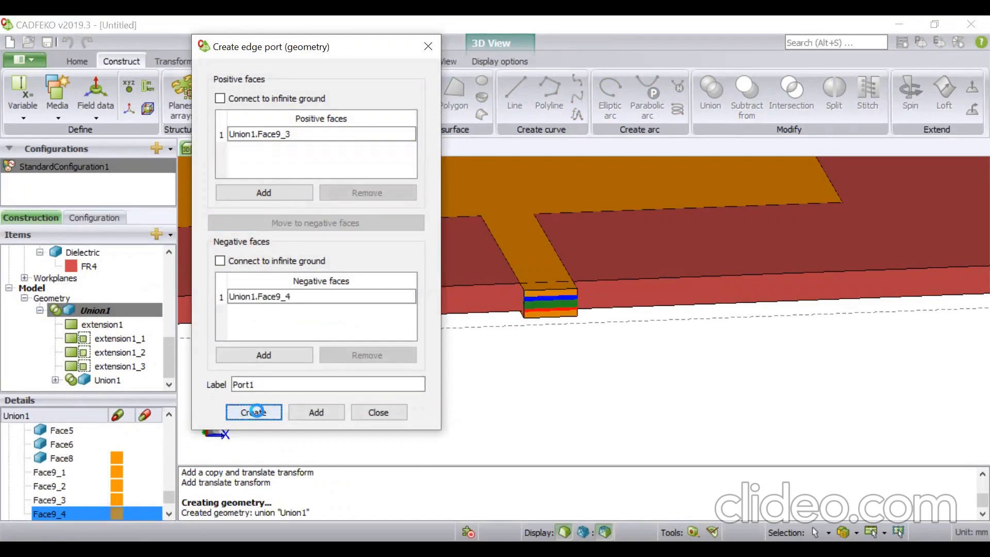
pyautogui.click(257, 411)
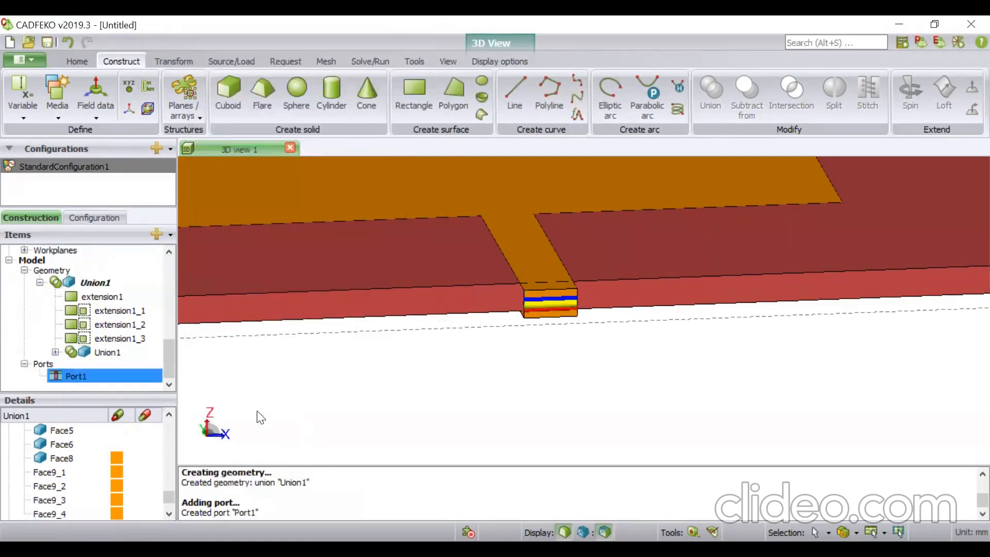
pyautogui.moveTo(553, 404)
pyautogui.mouseDown()
pyautogui.moveTo(592, 364)
pyautogui.moveTo(545, 415)
pyautogui.mouseUp()
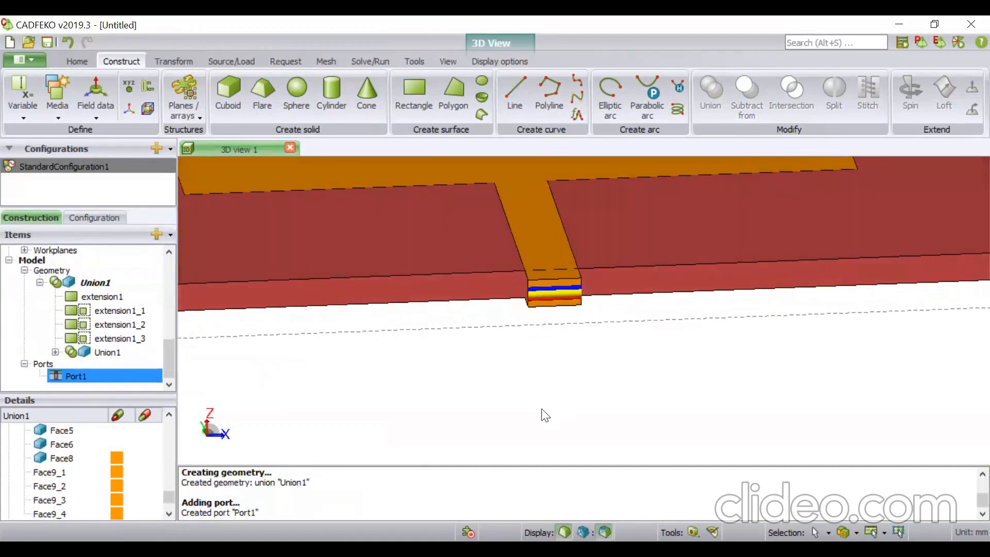
pyautogui.click(545, 415)
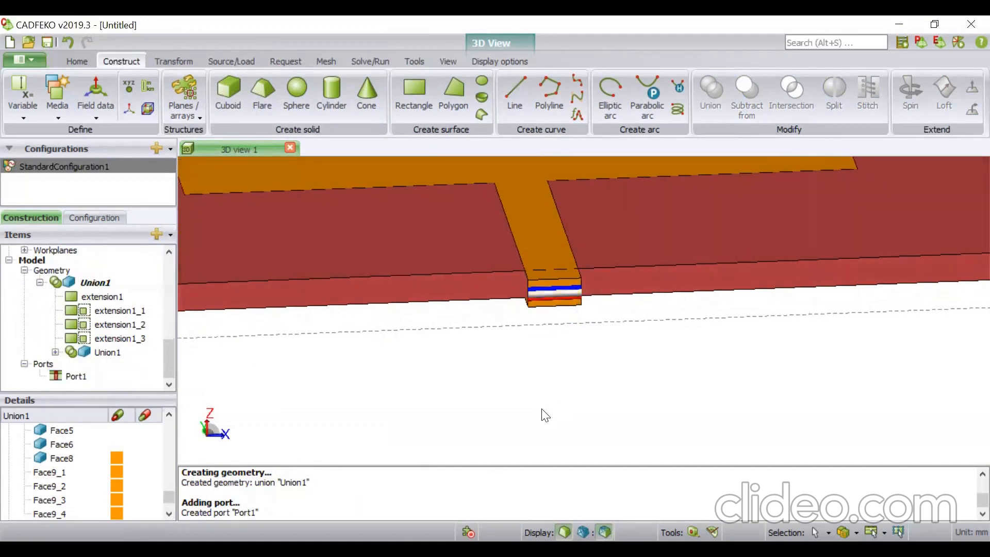
# Add a voltage source on Port1 with magnitude 1 V, phase 0 degrees and reference impedance 50 Ohm
pyautogui.click(288, 54)
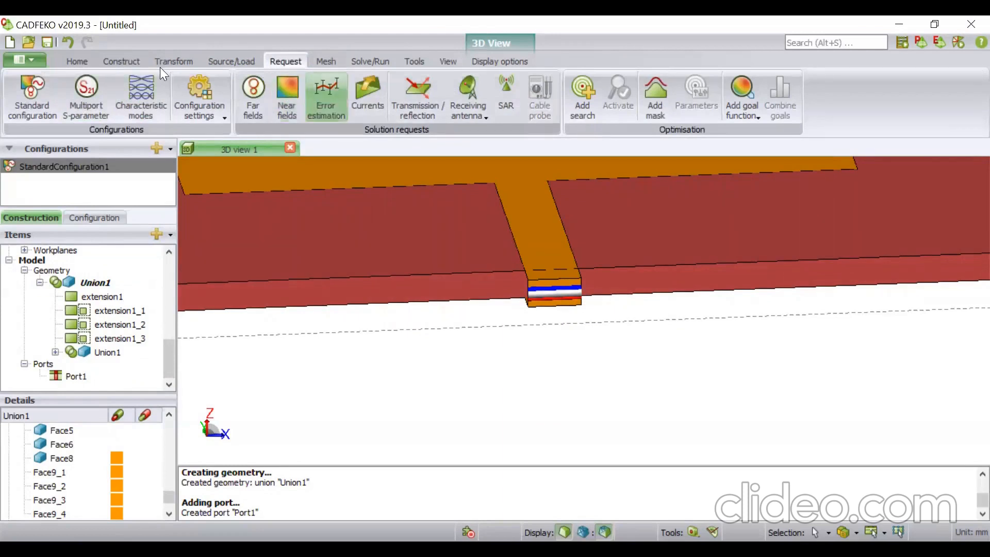
pyautogui.click(231, 61)
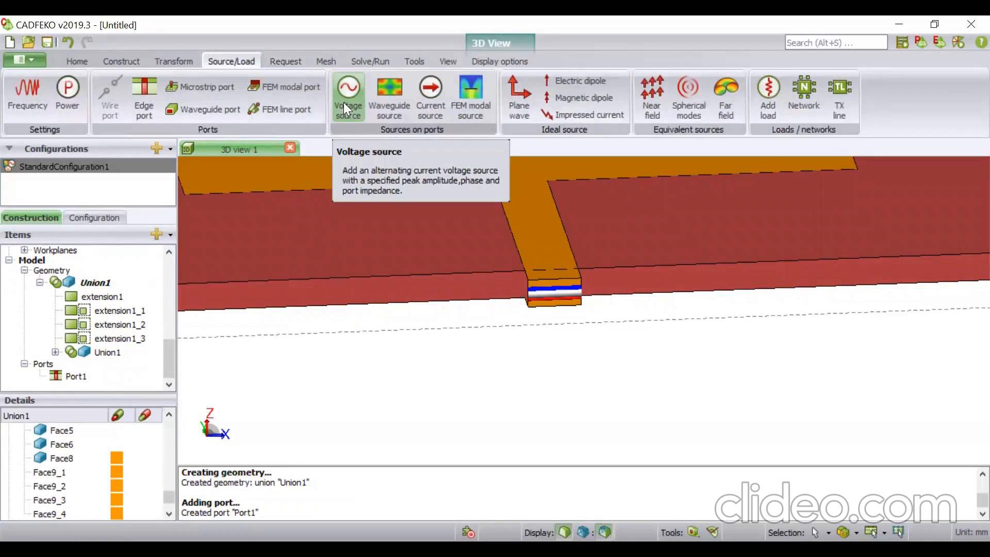
pyautogui.click(343, 102)
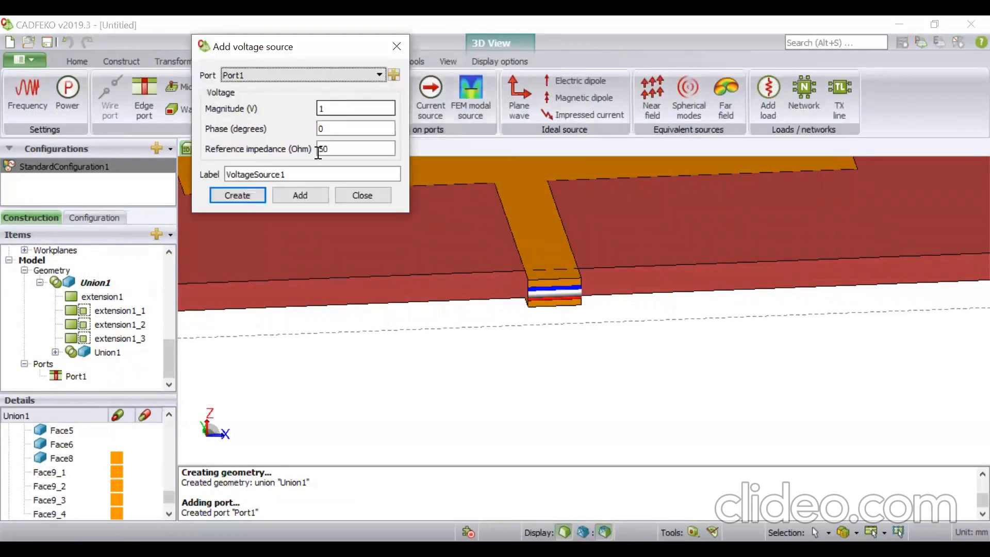
pyautogui.click(249, 193)
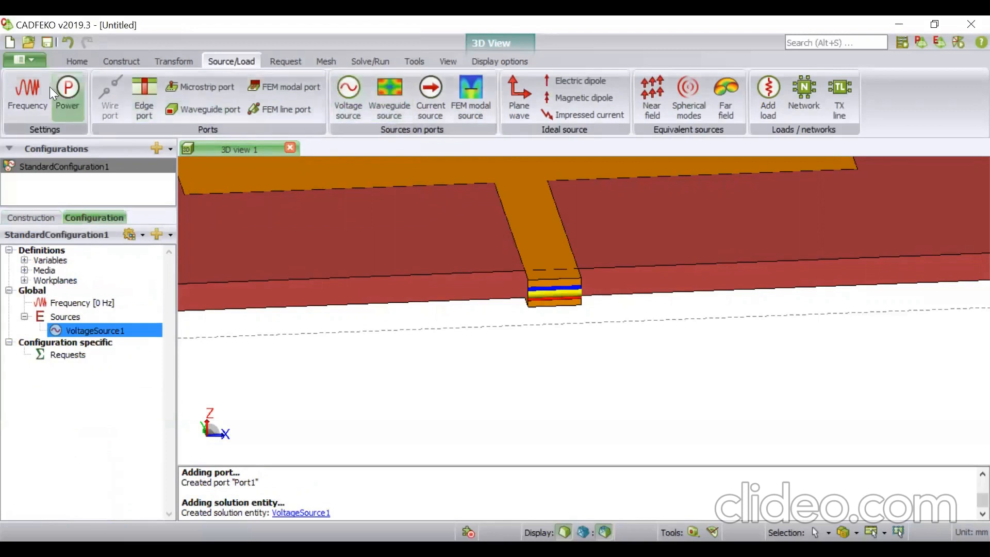
# Set the solution frequency to linearly spaced discrete points from fmin to fmax with 100 frequencies
pyautogui.click(12, 84)
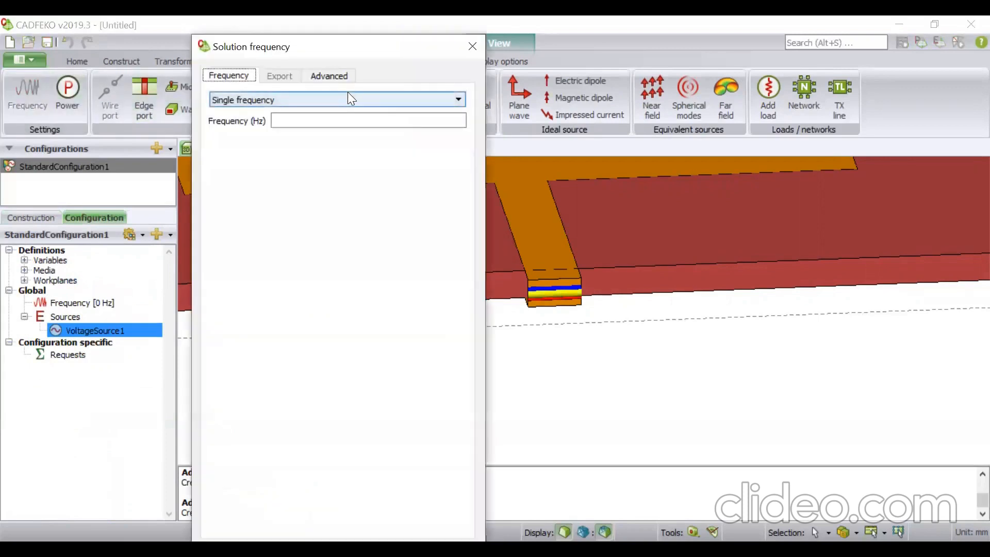
pyautogui.click(348, 94)
pyautogui.click(353, 131)
pyautogui.click(354, 122)
pyautogui.write('fmin')
pyautogui.press('Tab')
pyautogui.write('fmax')
pyautogui.press('Tab')
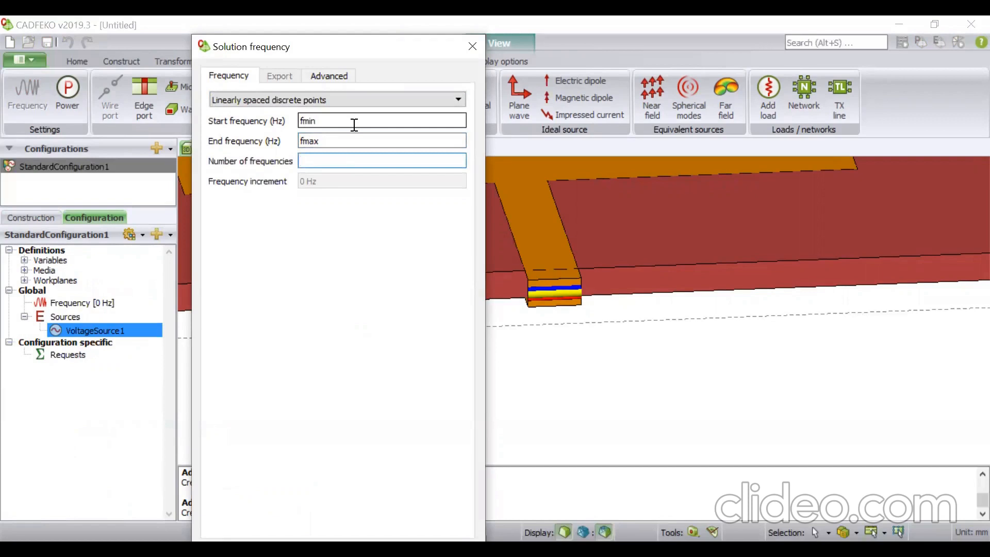
pyautogui.write('100')
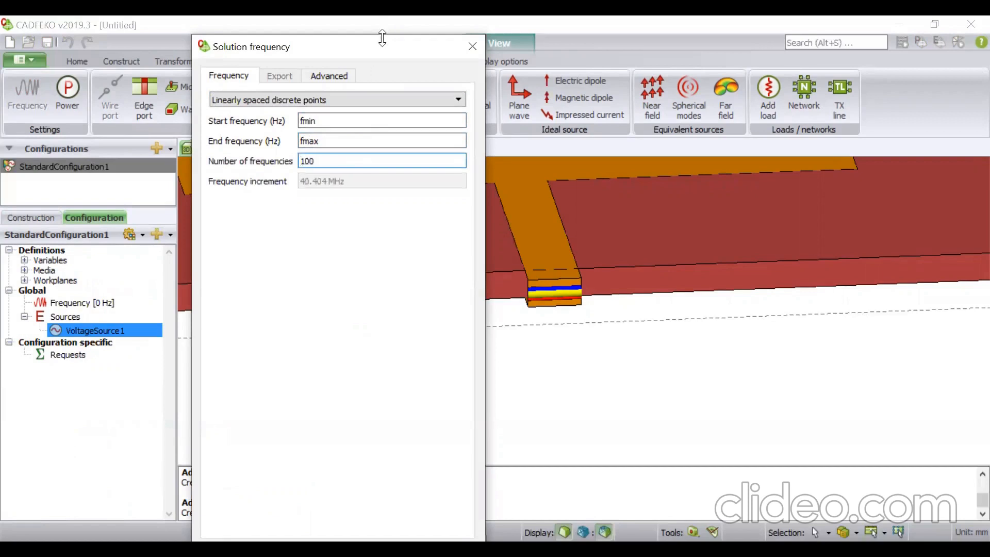
pyautogui.moveTo(381, 46); pyautogui.dragTo(381, 27)
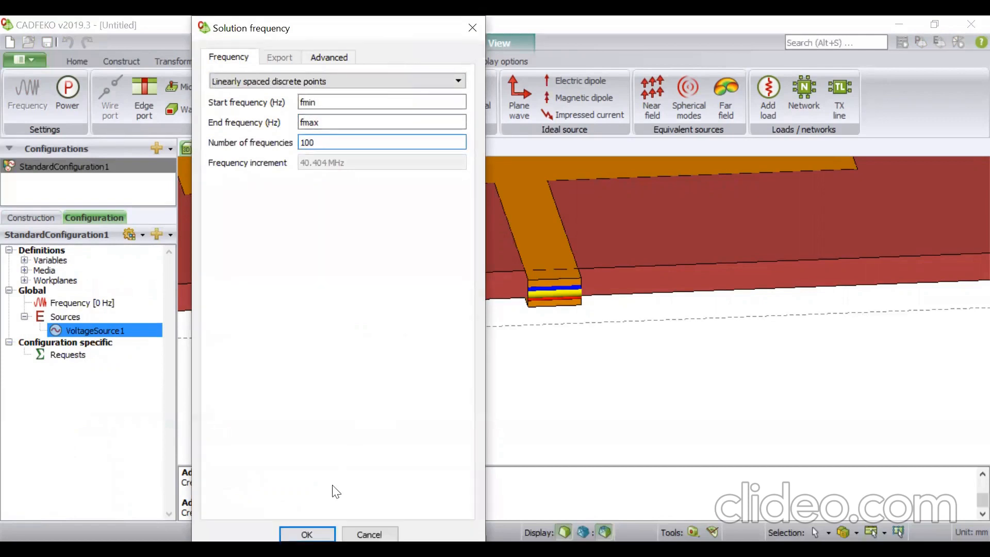
pyautogui.click(307, 534)
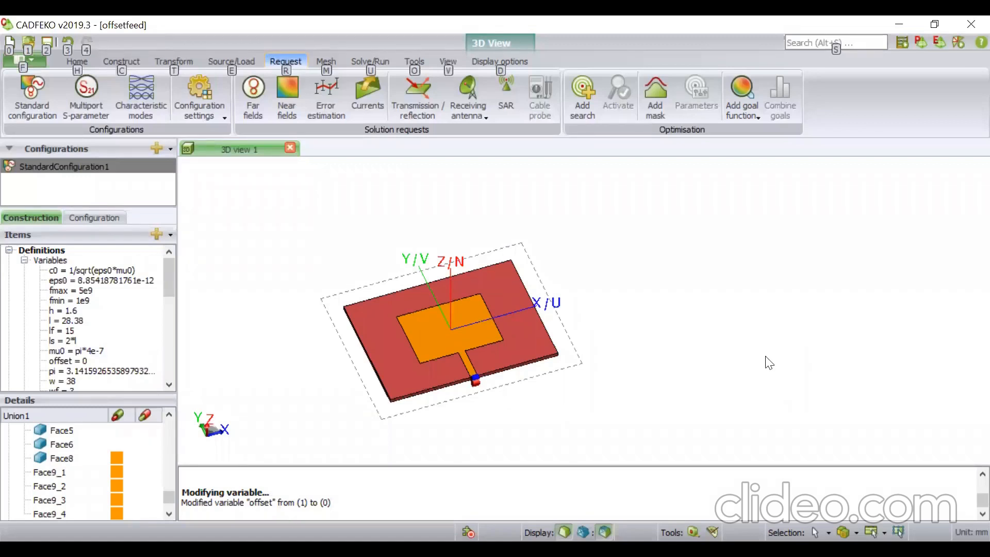
# Set the variable offset to 3 and view the feed line's position on the patch from above
pyautogui.click(766, 356)
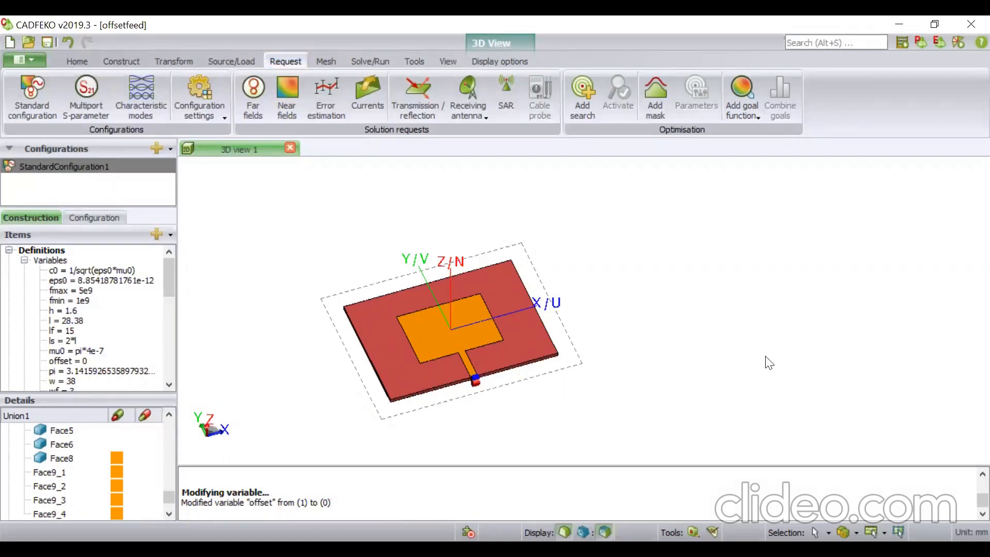
pyautogui.doubleClick(75, 361)
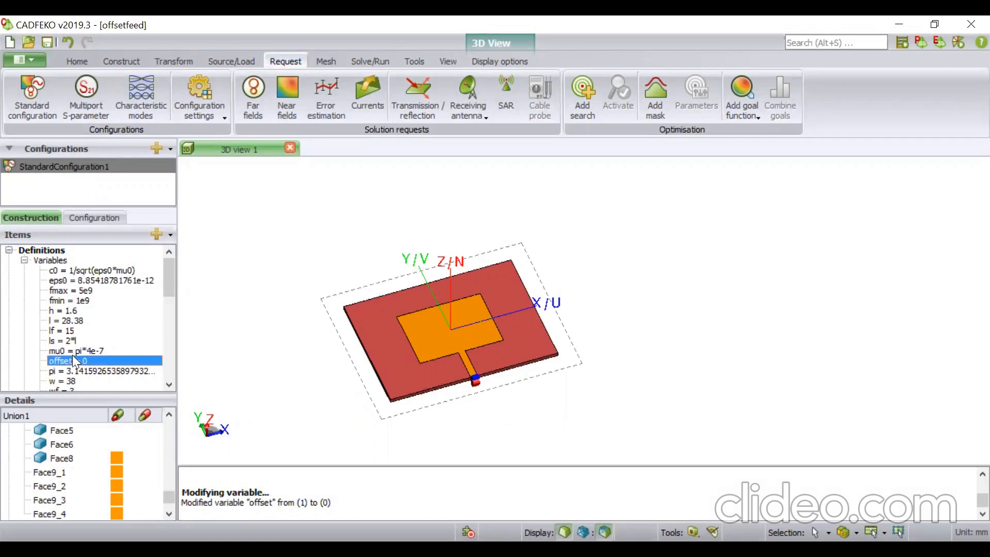
pyautogui.write('3')
pyautogui.click(268, 164)
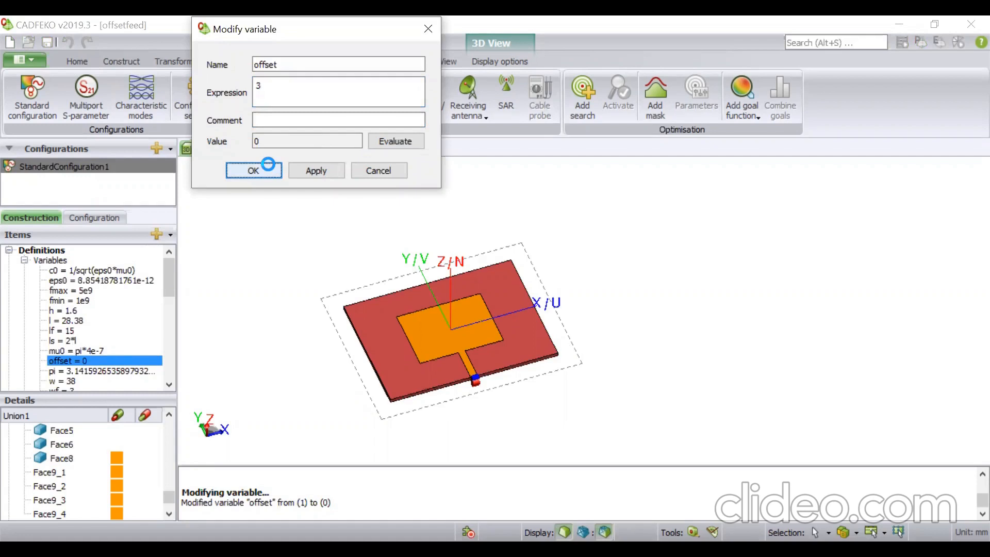
pyautogui.moveTo(524, 354); pyautogui.dragTo(421, 454)
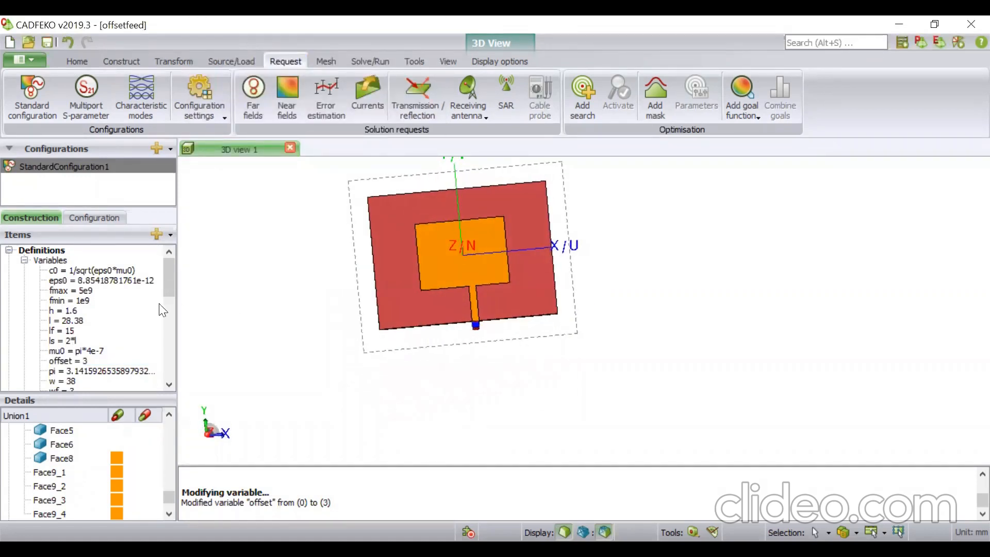
# Set the variable offset to 6 and check the feed line's position on the patch
pyautogui.click(81, 360)
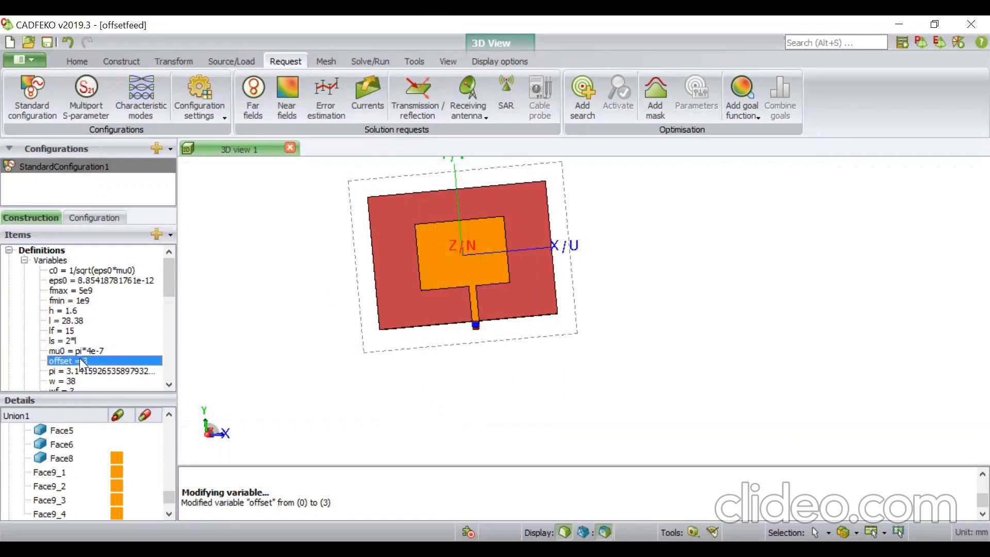
pyautogui.doubleClick(81, 360)
pyautogui.write('6')
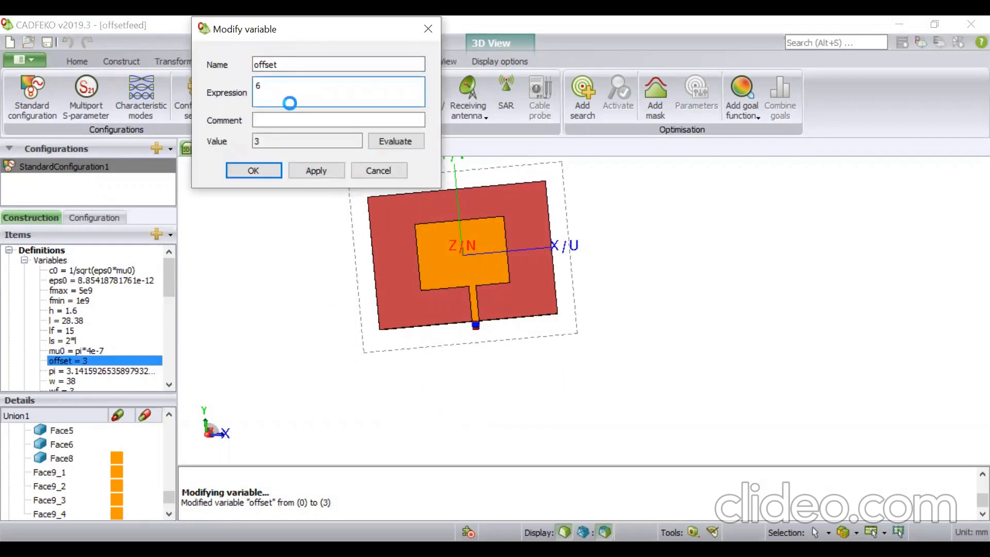
pyautogui.press('Return')
pyautogui.moveTo(584, 309); pyautogui.dragTo(576, 290)
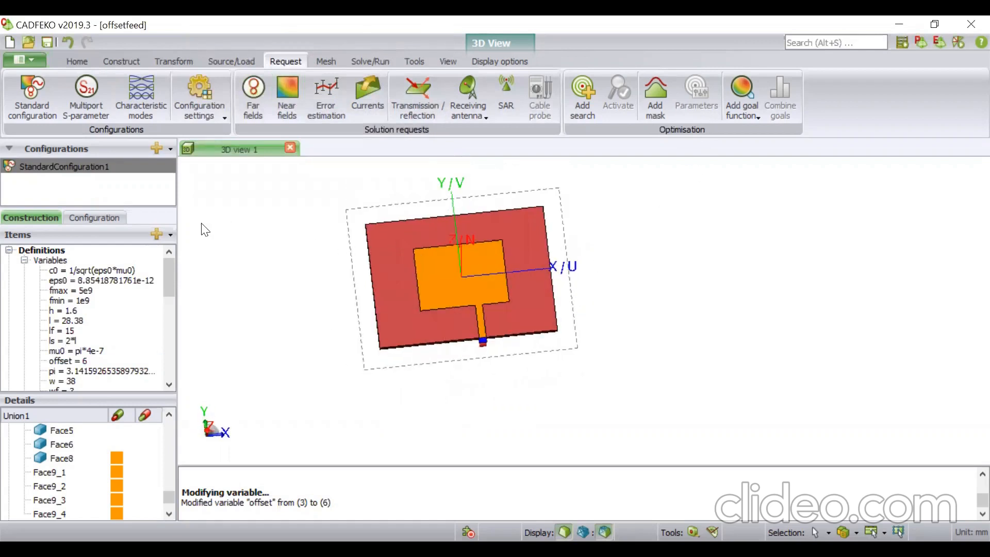
# Create a far-field request for the 3D pattern, with θ 0–180° and φ 0–360° in 5° increments
pyautogui.click(261, 112)
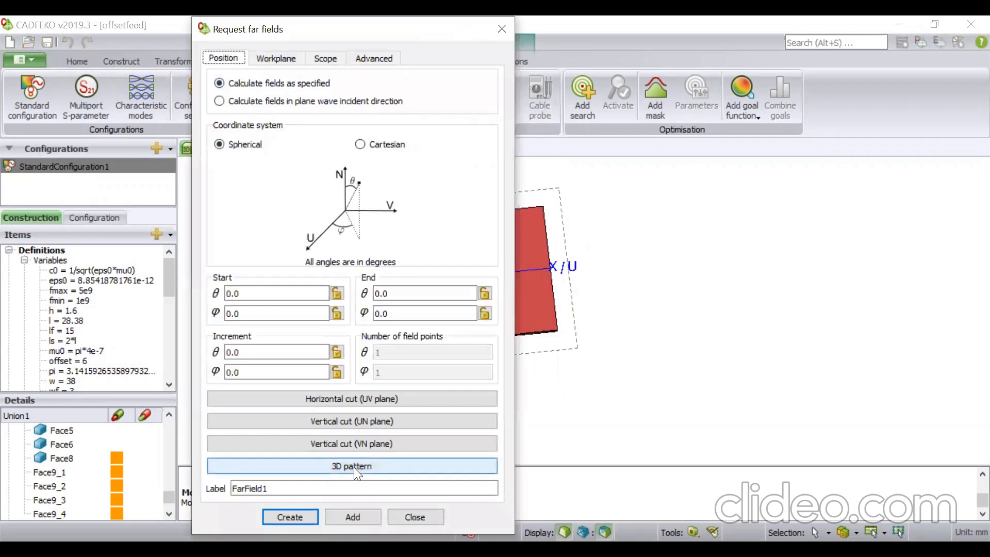
pyautogui.click(354, 467)
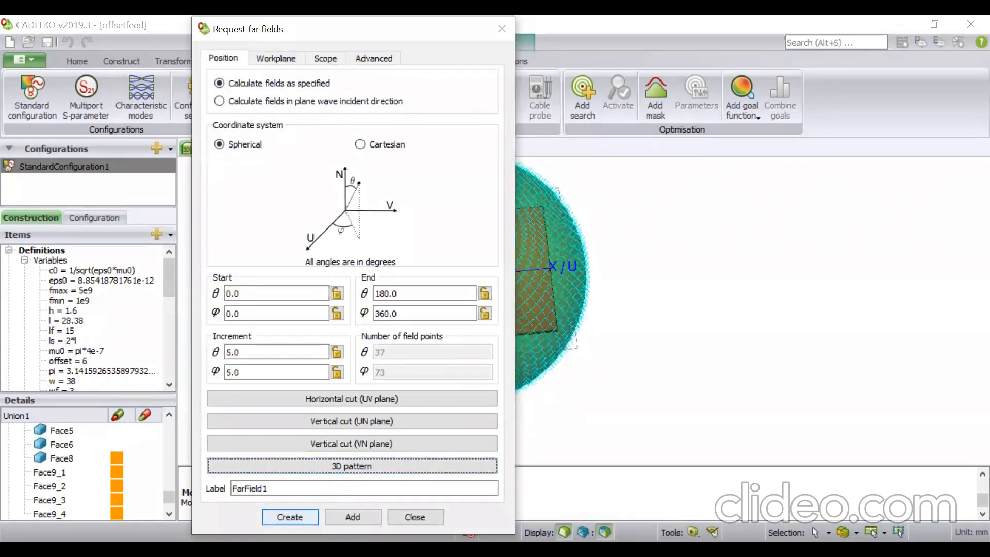
pyautogui.click(302, 518)
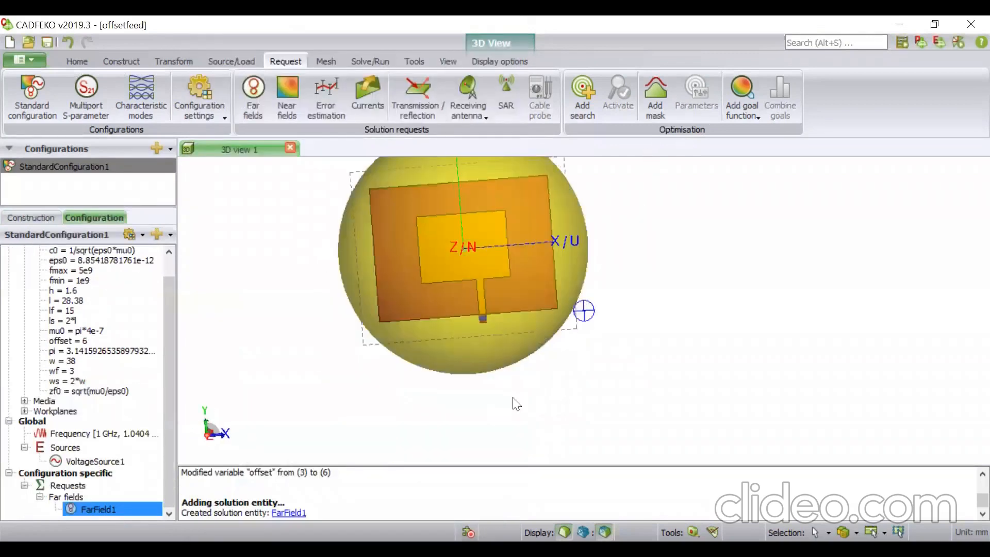
# Mesh the whole antenna model with the Standard mesh size
pyautogui.click(323, 60)
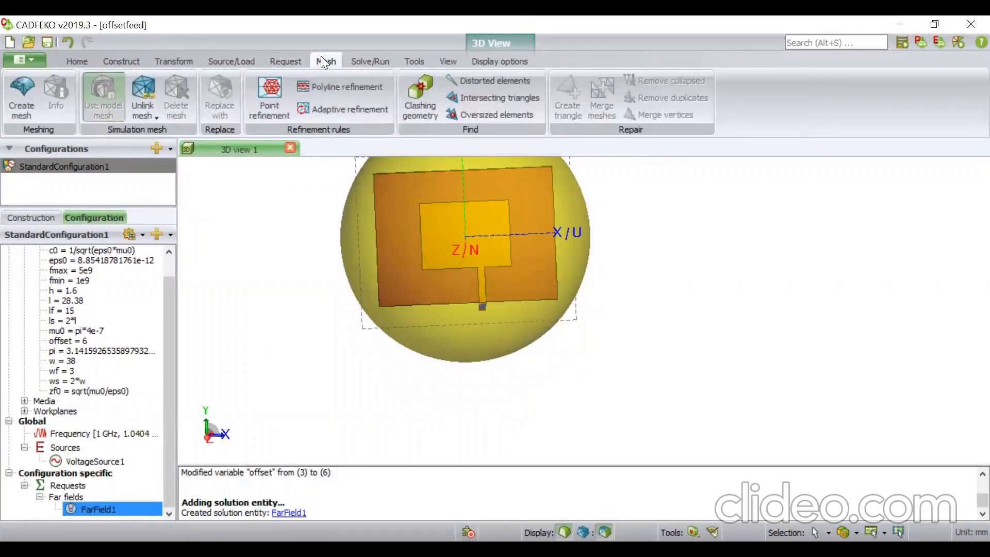
pyautogui.click(25, 83)
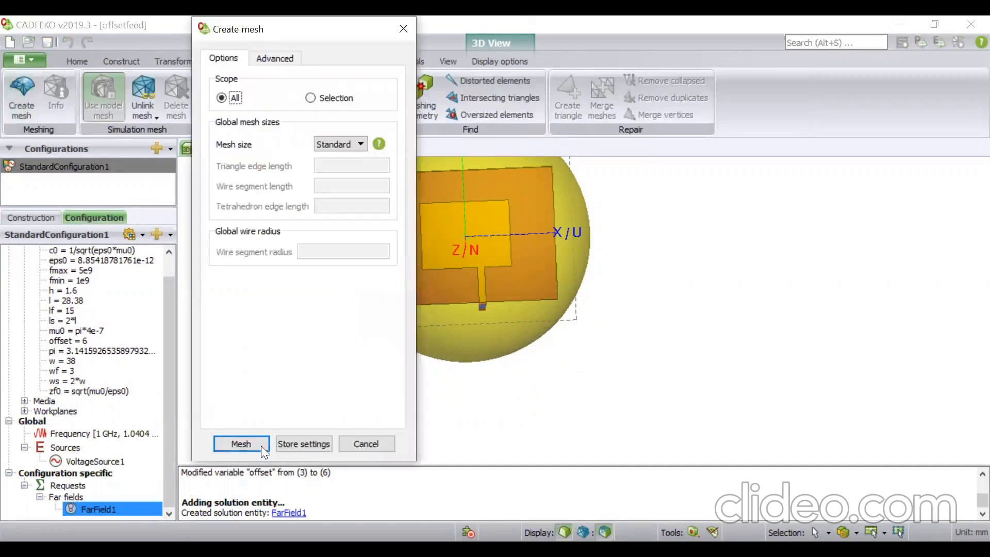
pyautogui.click(252, 442)
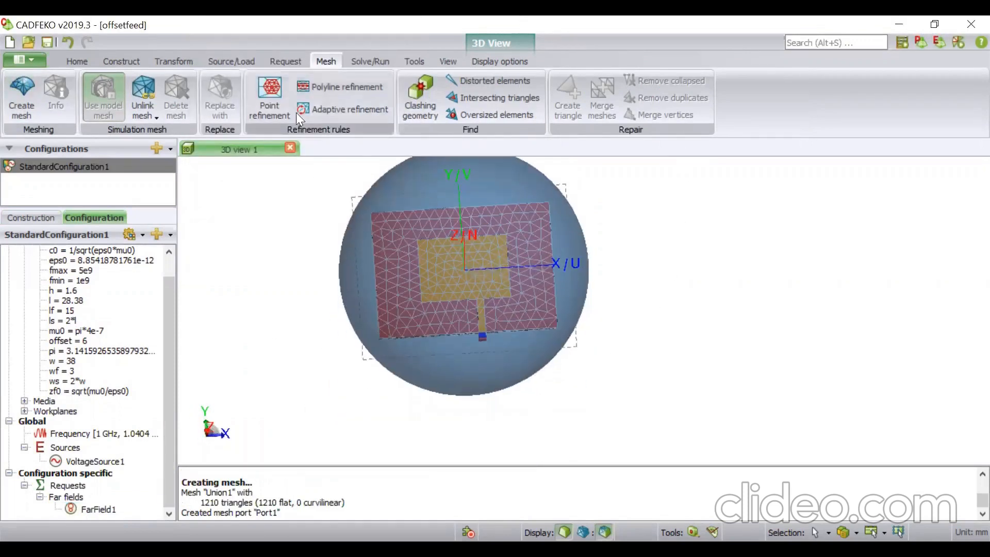
# Run the Feko solver, saving the model's changes and overwriting the existing solution files
pyautogui.click(378, 59)
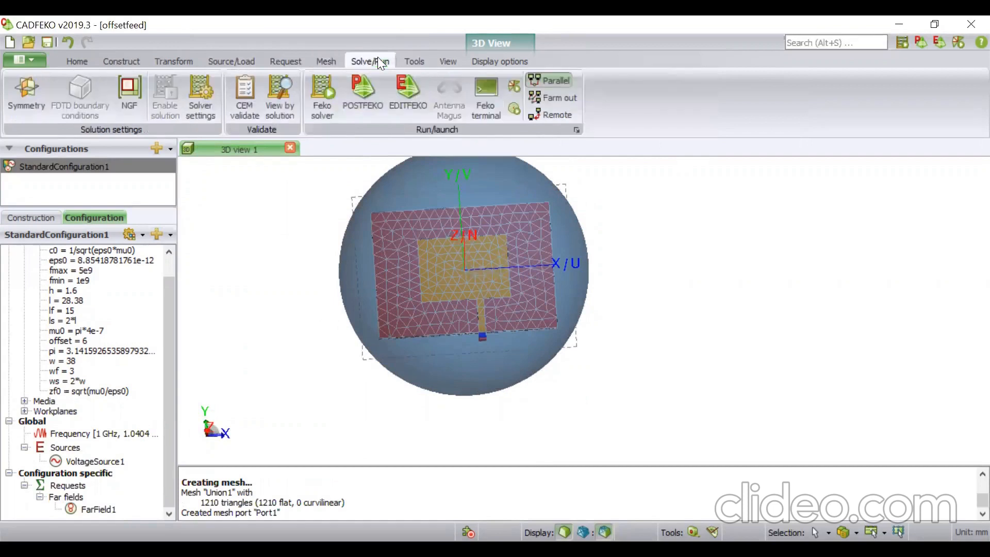
pyautogui.click(336, 88)
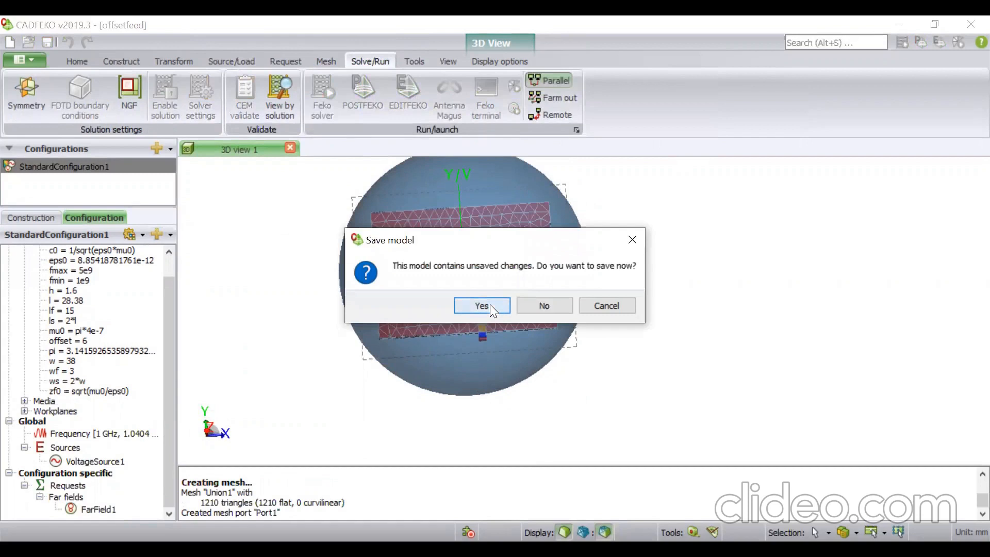
pyautogui.click(490, 305)
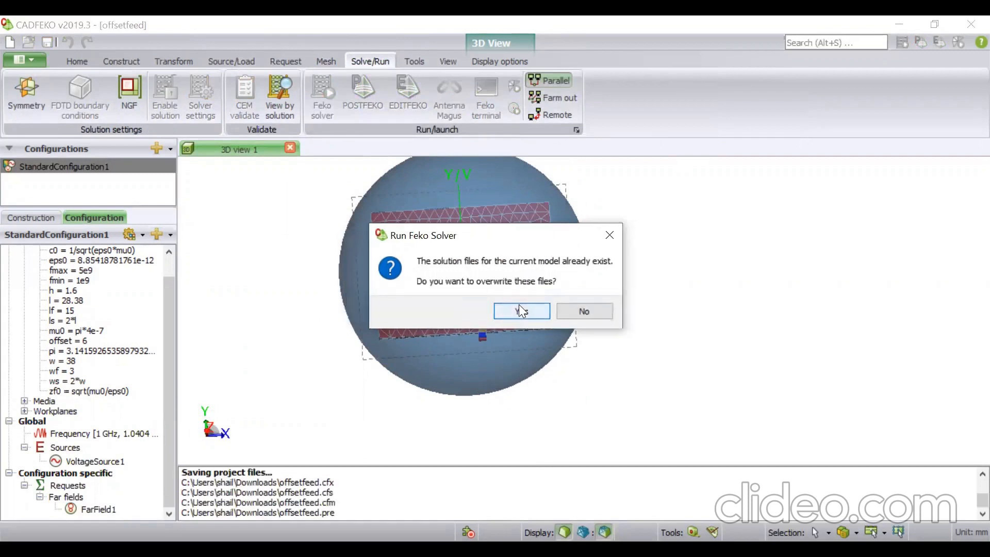
pyautogui.click(522, 311)
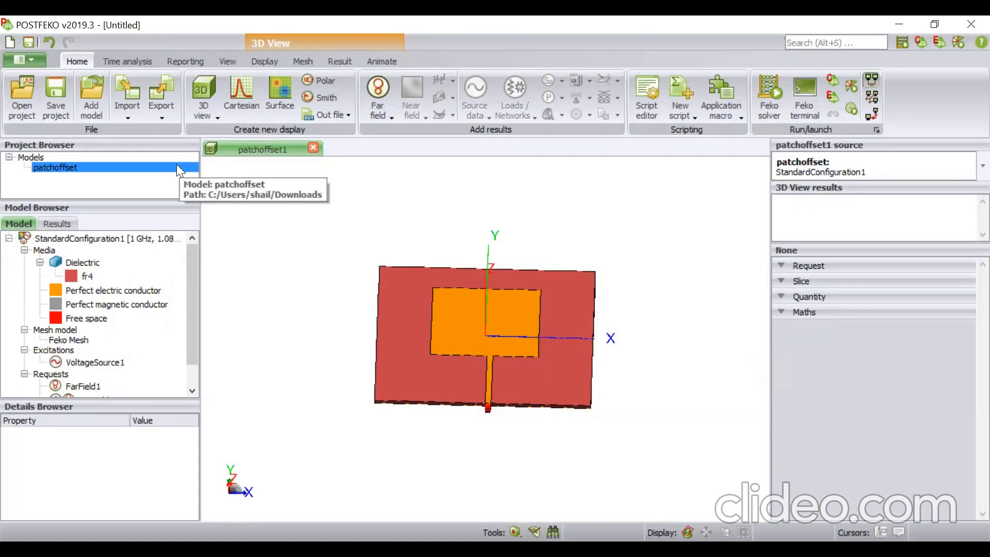
# In POSTFEKO, create a 3D view of patchoffset's StandardConfiguration1, add FarField1 with gain in dB, and inspect the pattern from several sides
pyautogui.click(210, 103)
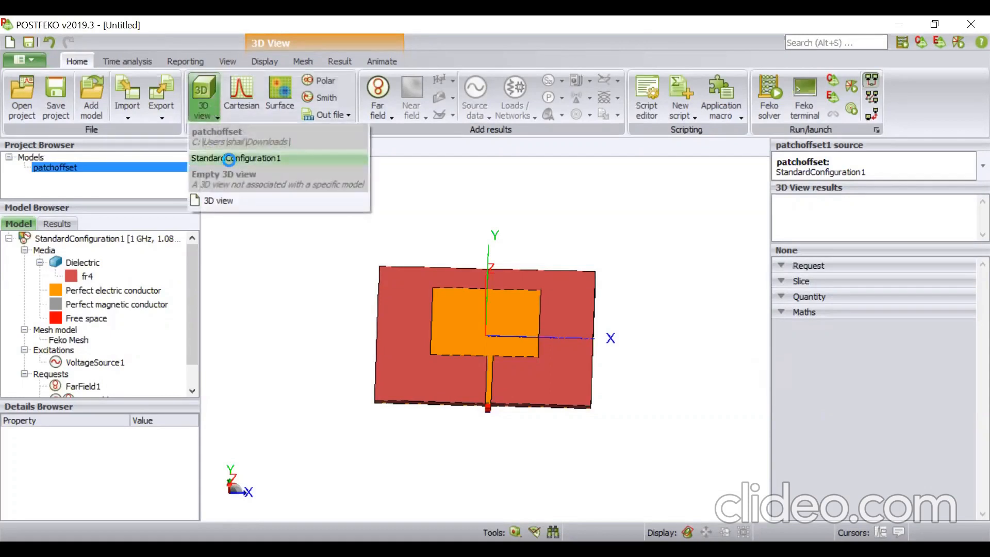
pyautogui.click(229, 158)
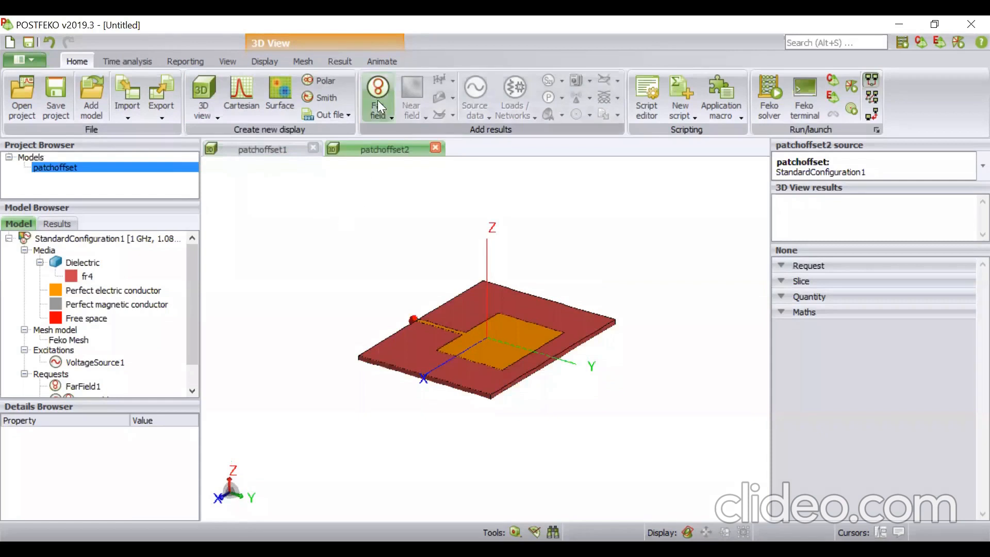
pyautogui.click(377, 100)
pyautogui.click(391, 154)
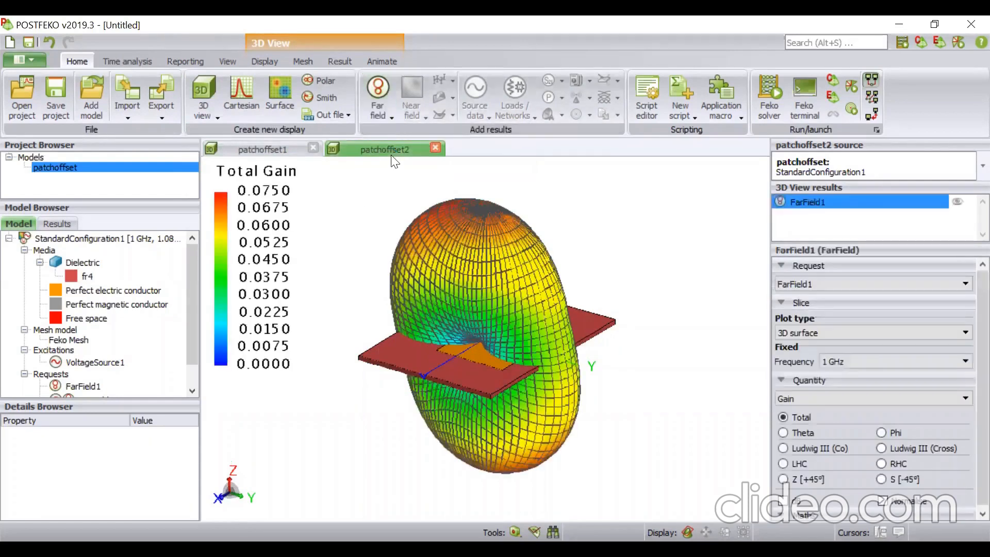
pyautogui.click(783, 503)
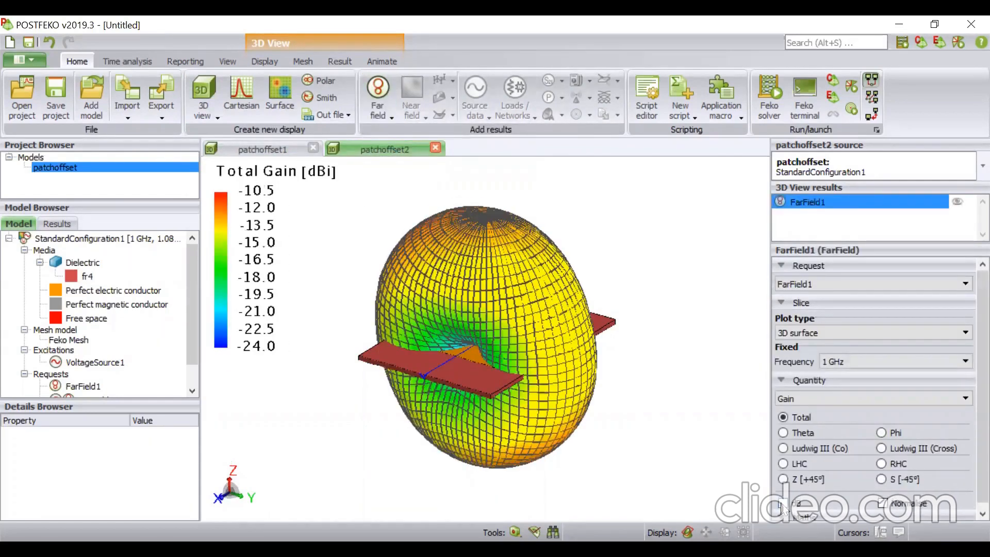
pyautogui.moveTo(550, 371); pyautogui.dragTo(307, 353)
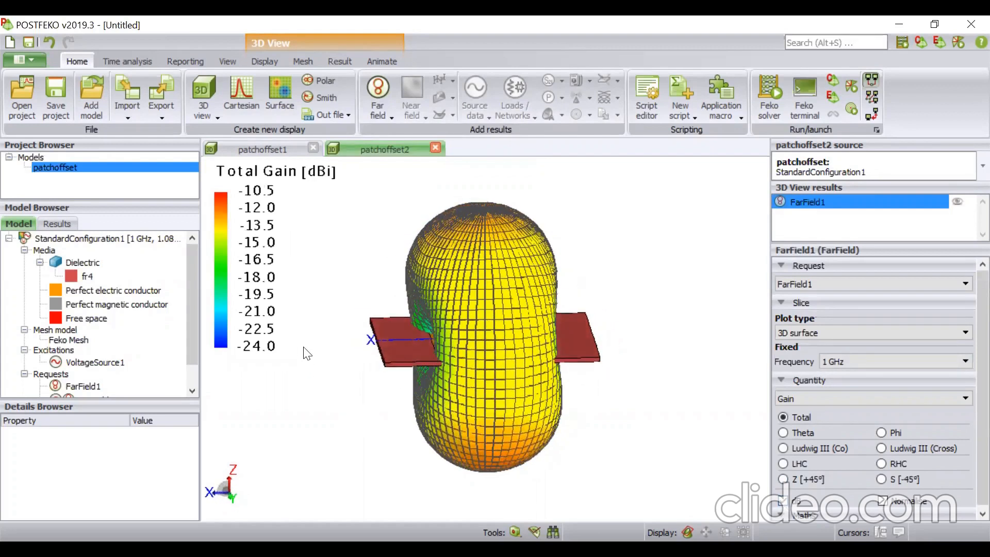
pyautogui.moveTo(410, 387); pyautogui.dragTo(638, 425)
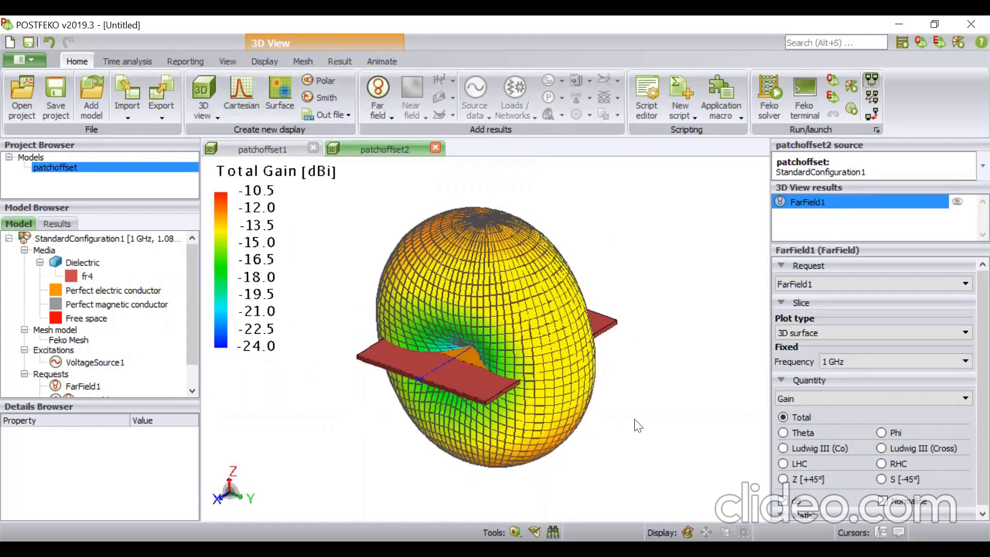
# Show the 3D far-field pattern as directivity and inspect it from a higher viewing angle
pyautogui.click(821, 400)
pyautogui.click(824, 438)
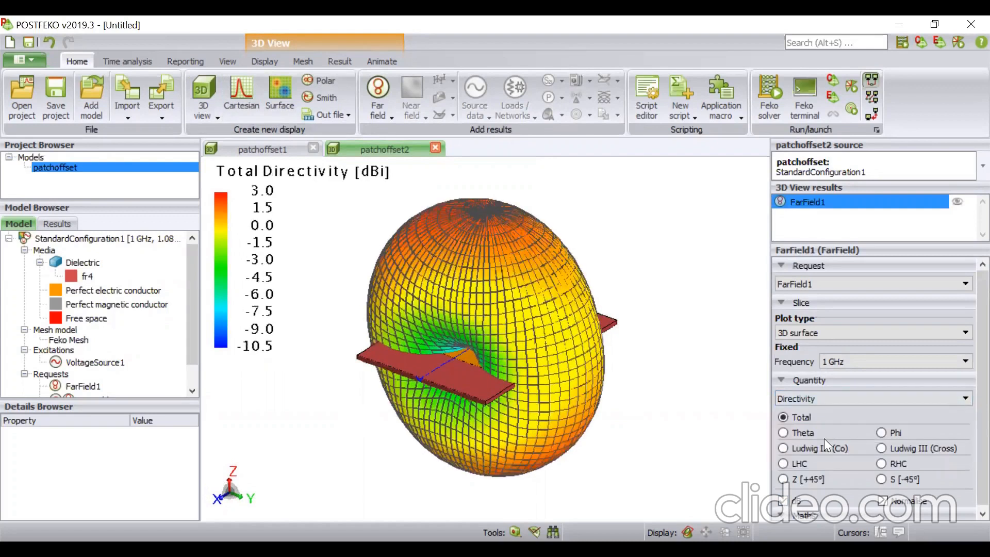
pyautogui.moveTo(489, 277); pyautogui.dragTo(691, 363)
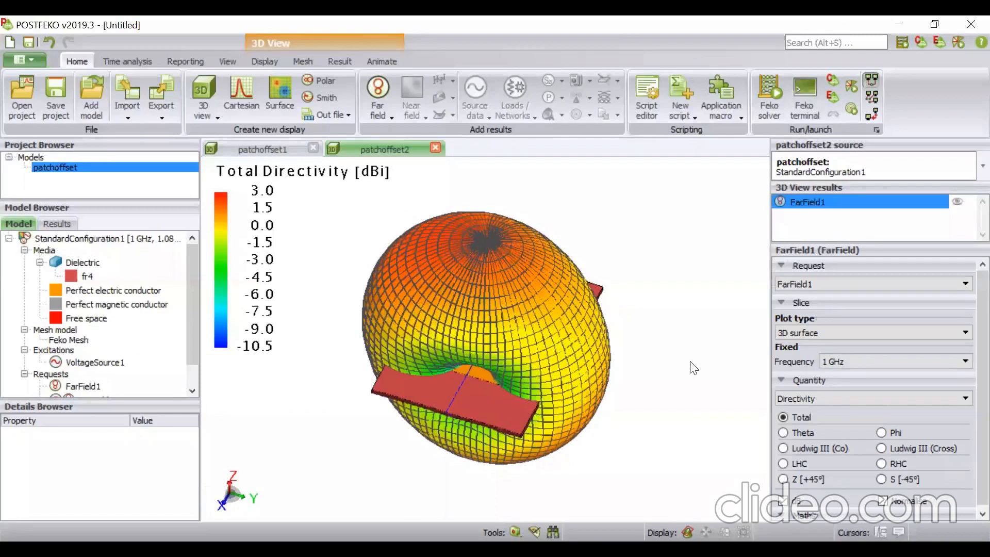
# Set the 3D far-field quantity to Axial ratio and examine its distribution over the sphere
pyautogui.click(800, 400)
pyautogui.click(813, 451)
pyautogui.moveTo(472, 319); pyautogui.dragTo(533, 273)
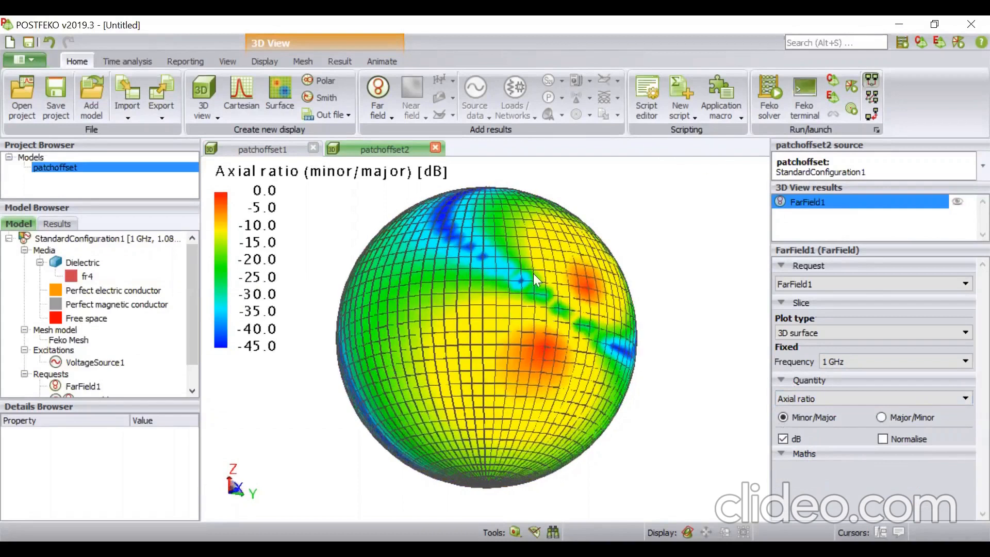
pyautogui.moveTo(515, 306); pyautogui.dragTo(357, 403)
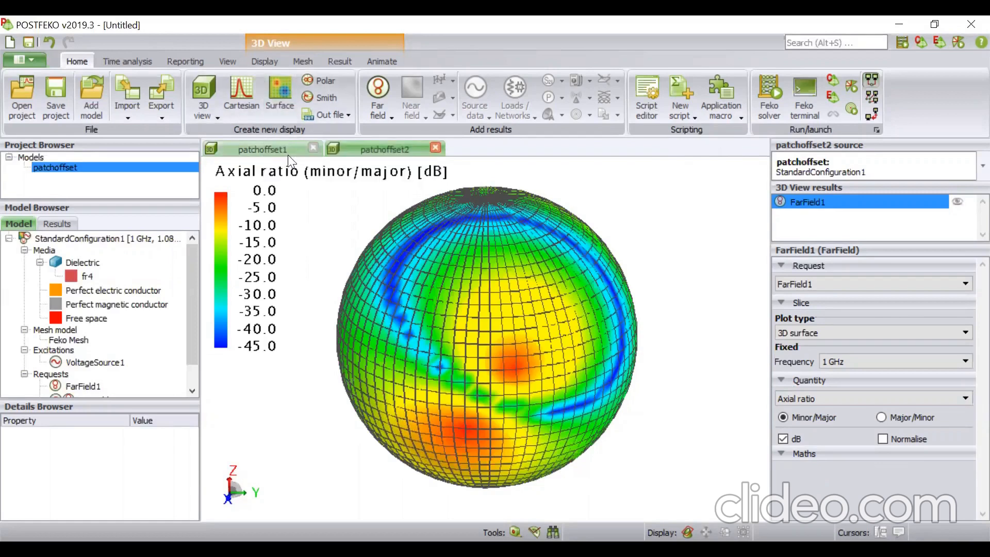
# Create a Cartesian graph and plot FarField1's total gain over frequency in dB
pyautogui.click(250, 107)
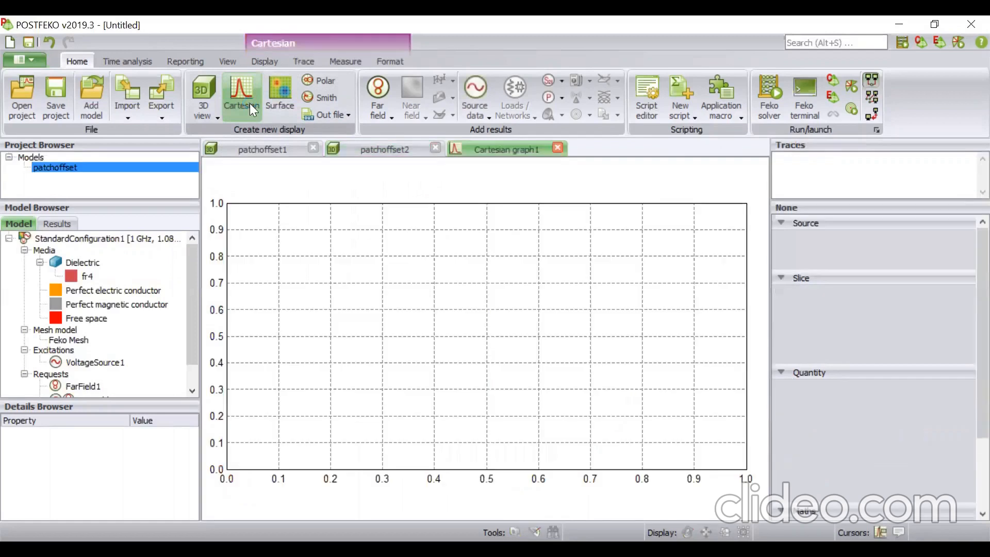
pyautogui.click(383, 110)
pyautogui.click(388, 158)
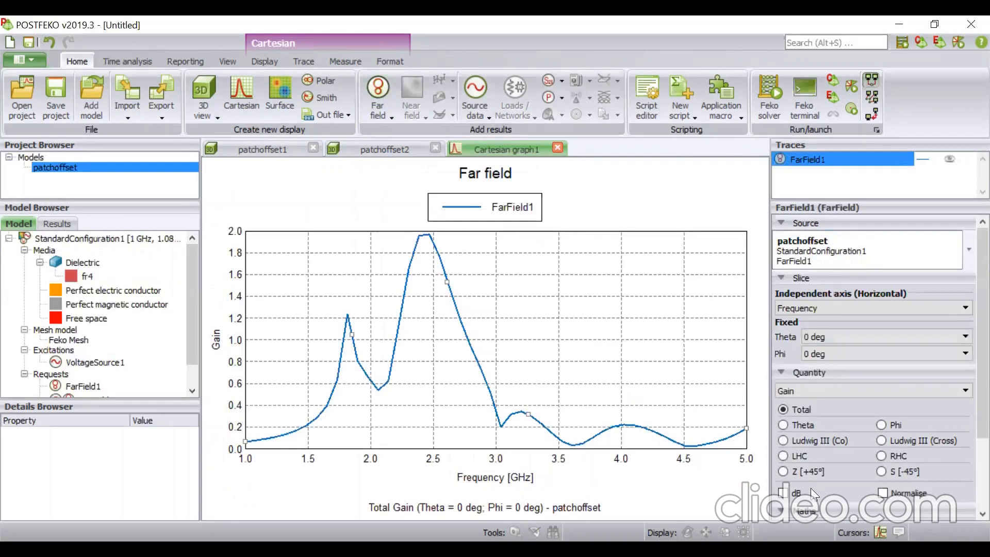
pyautogui.click(783, 493)
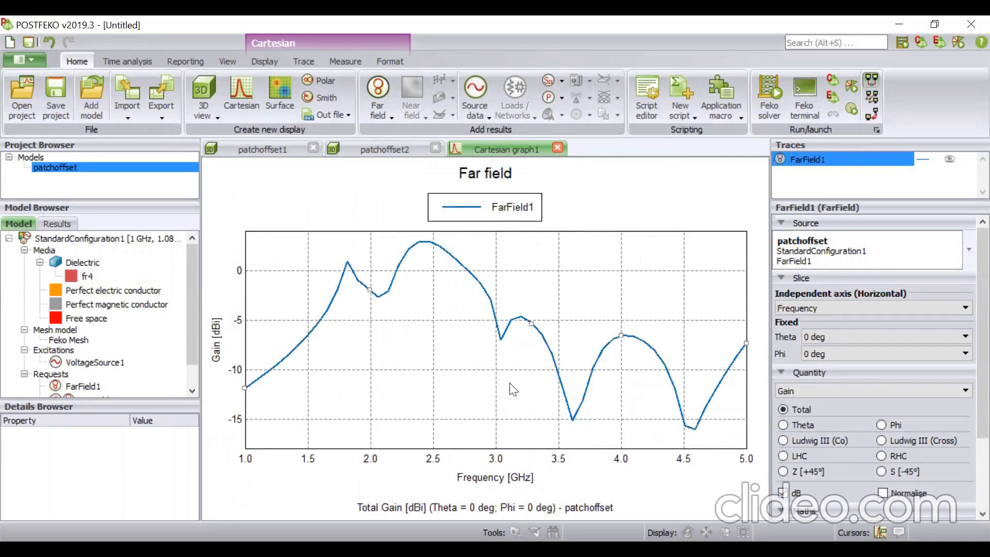
# Plot the axial ratio over frequency on the Cartesian graph, and change the trace quantity to Directivity
pyautogui.click(817, 396)
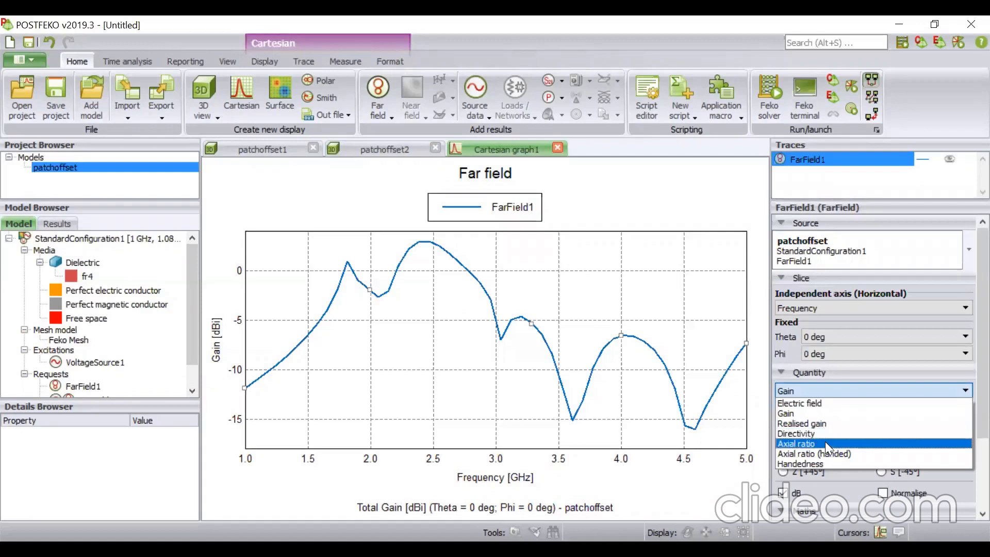
pyautogui.click(825, 443)
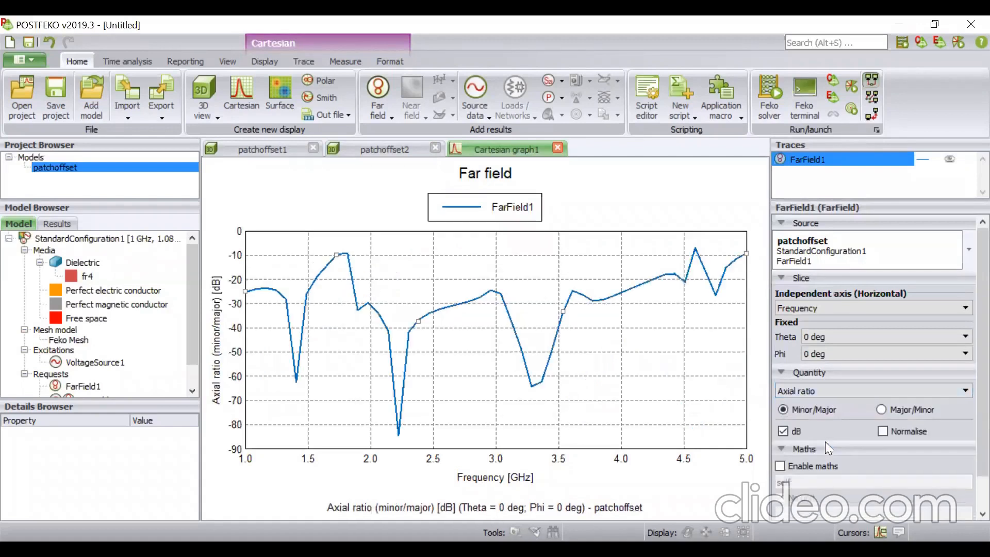
pyautogui.click(853, 389)
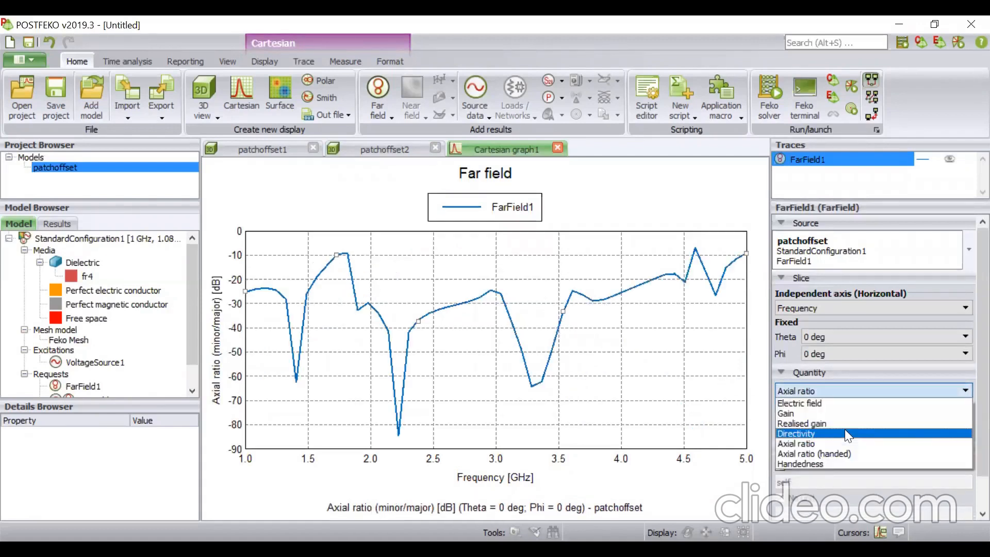
pyautogui.click(845, 434)
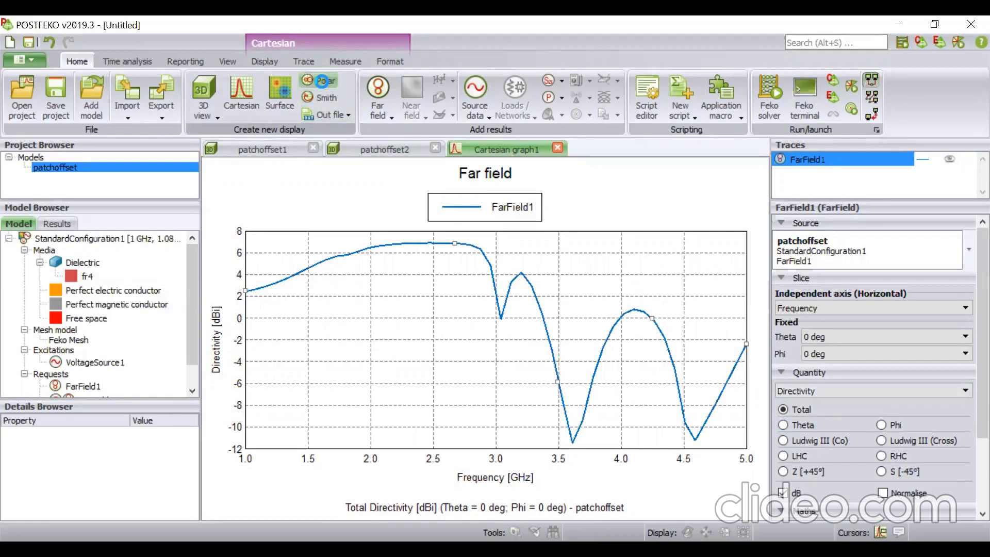
# Create a polar graph of FarField1's gain with Theta (wrapped) as the angular axis
pyautogui.click(322, 81)
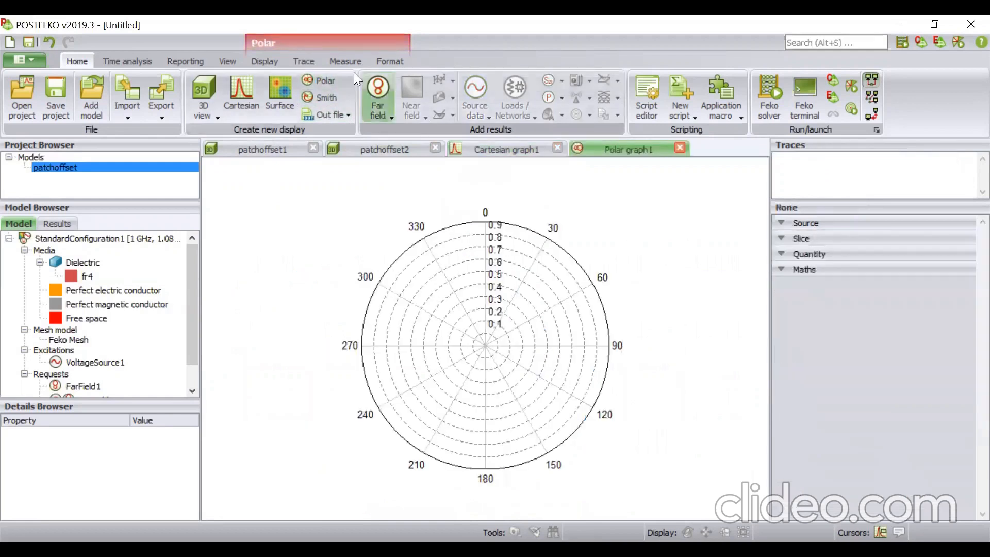
pyautogui.click(378, 84)
pyautogui.click(399, 153)
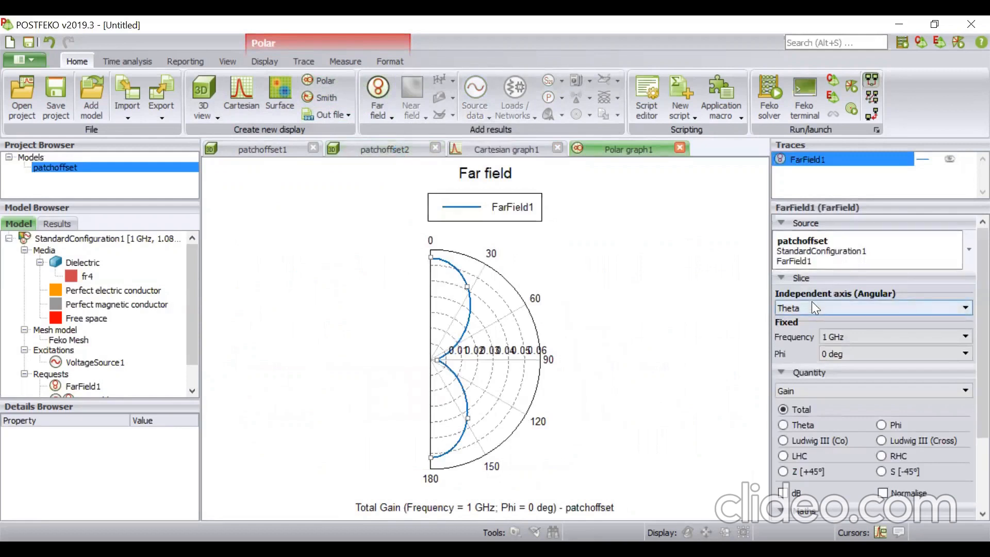
pyautogui.click(811, 303)
pyautogui.click(812, 328)
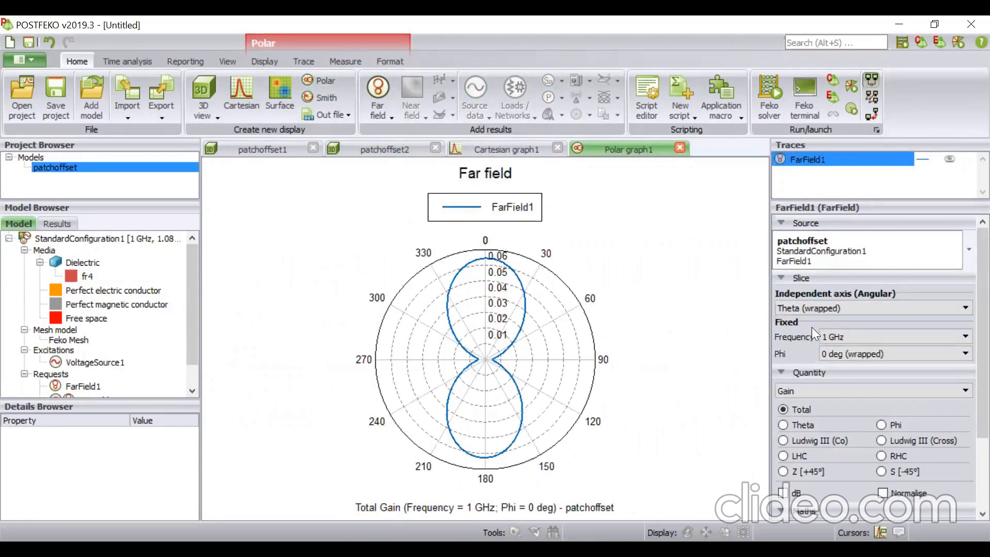
# Compare the polar gain cuts at phi 50, 65 and 120 degrees (wrapped), with the gain shown in dB
pyautogui.click(874, 356)
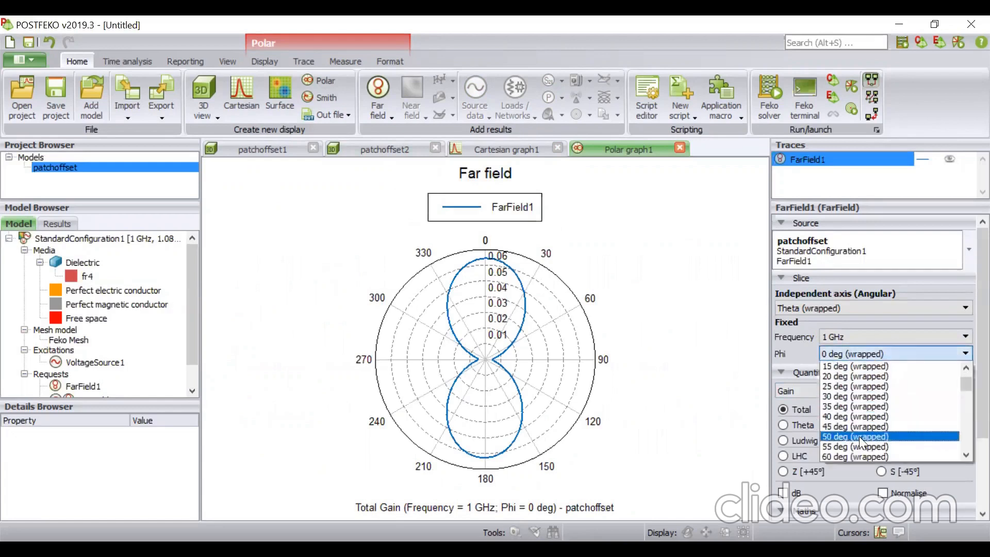
pyautogui.click(859, 436)
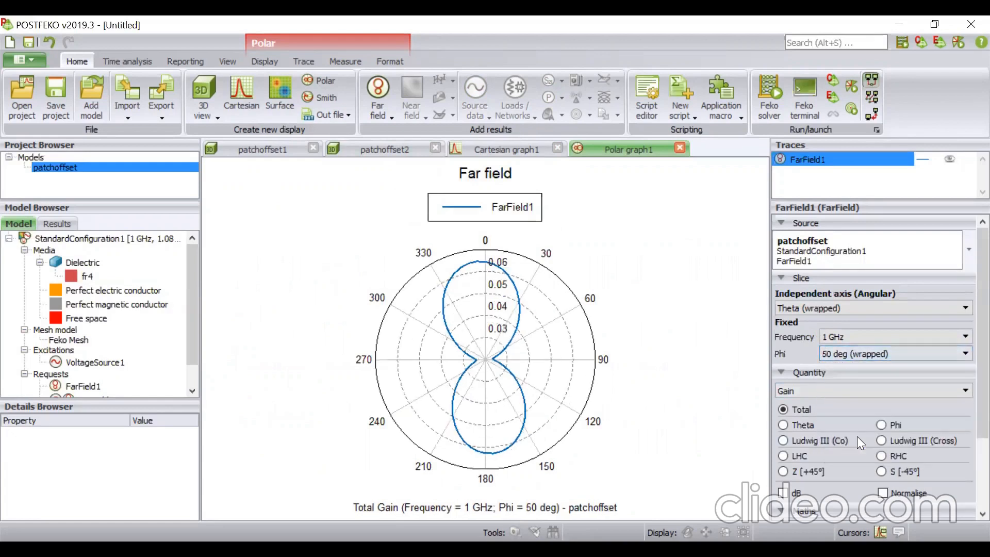
pyautogui.click(888, 349)
pyautogui.click(877, 409)
pyautogui.click(783, 493)
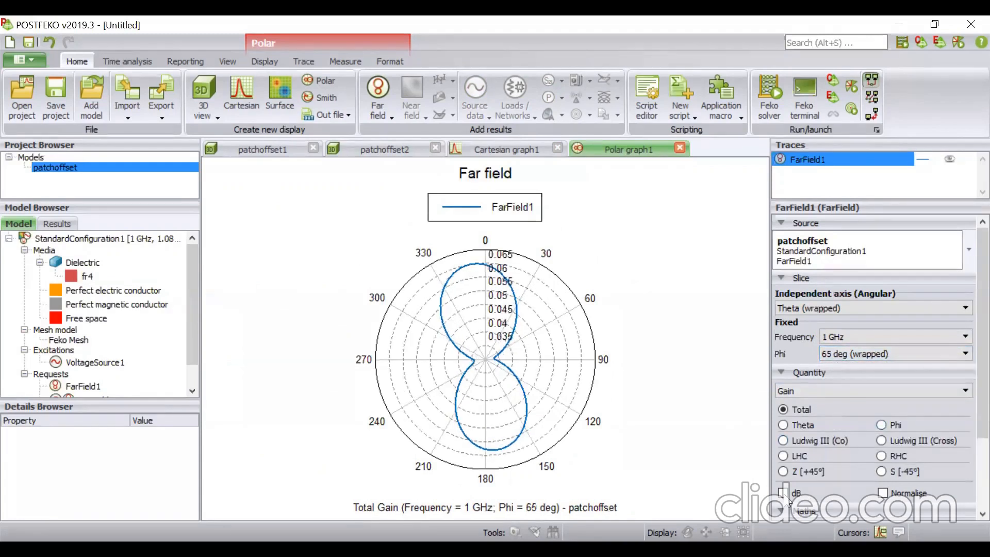
pyautogui.click(877, 355)
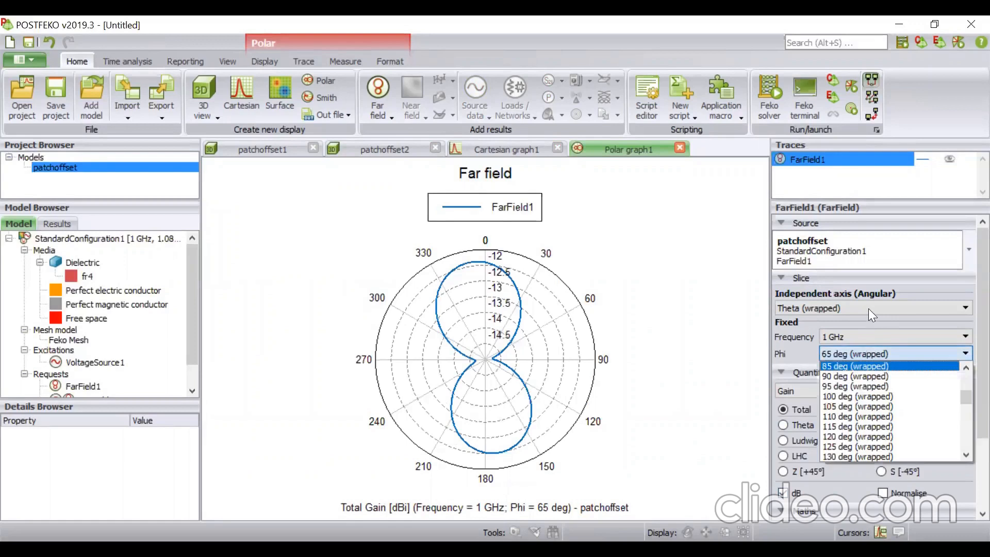
pyautogui.click(858, 437)
pyautogui.scroll(-3, 854, 434)
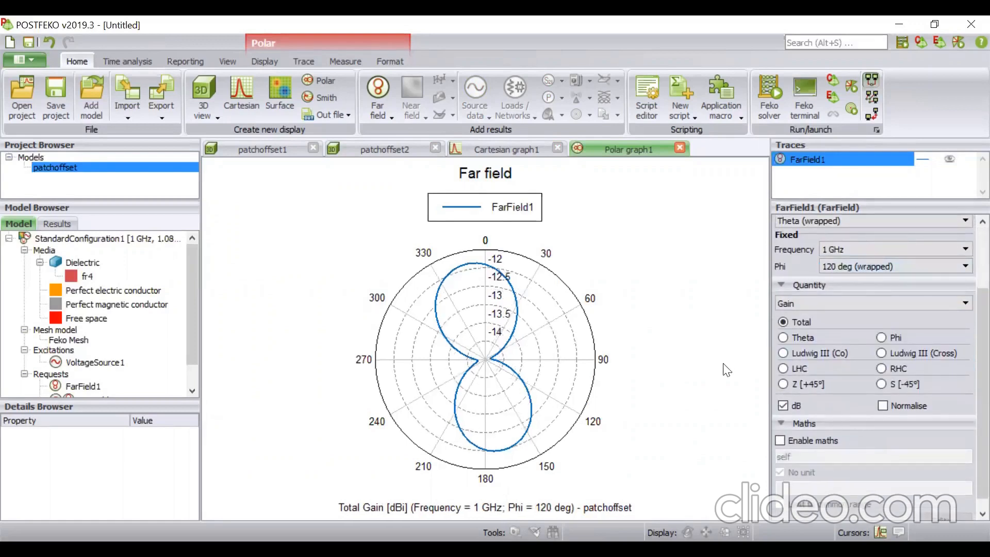
# Set the polar trace's quantity to Directivity and bring up the other available far-field quantities
pyautogui.click(841, 302)
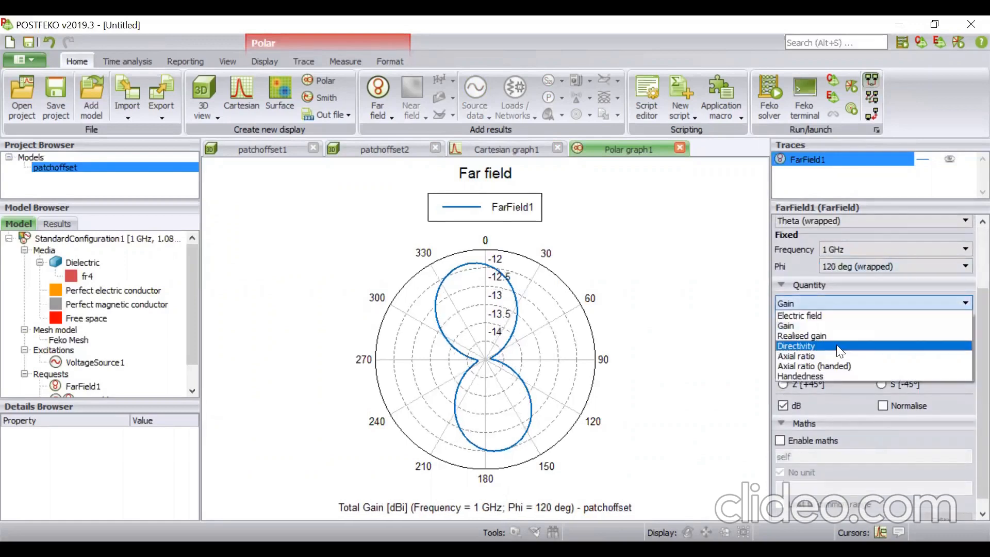
pyautogui.click(836, 344)
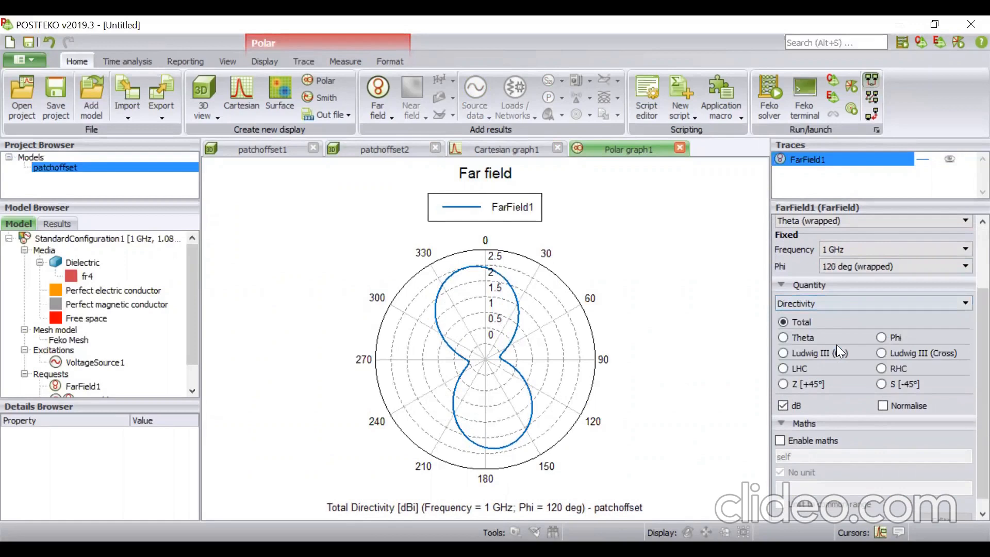
pyautogui.click(853, 306)
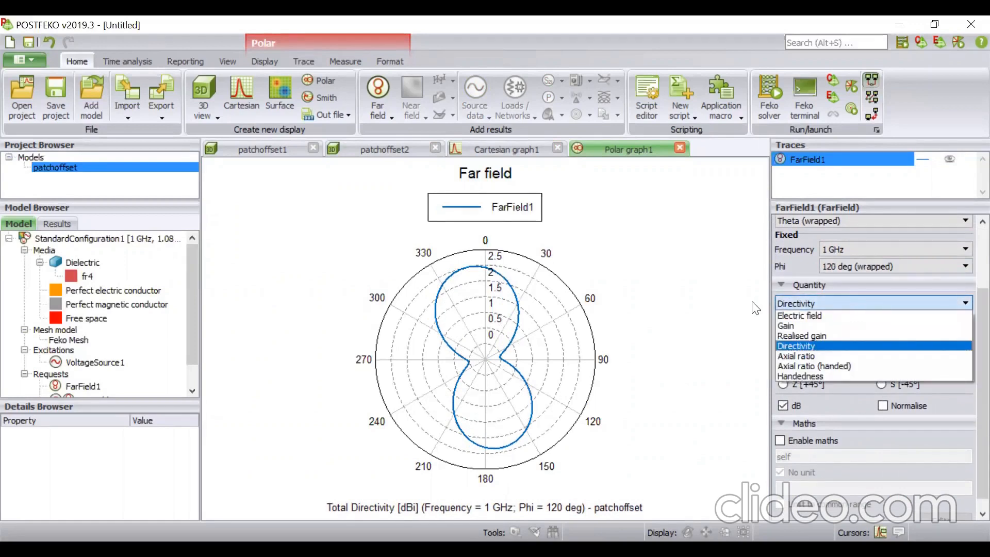
# View the polar directivity cut at 2.22449 GHz and set the trace's frequency to 2.38776 GHz
pyautogui.click(755, 308)
pyautogui.click(853, 248)
pyautogui.click(860, 322)
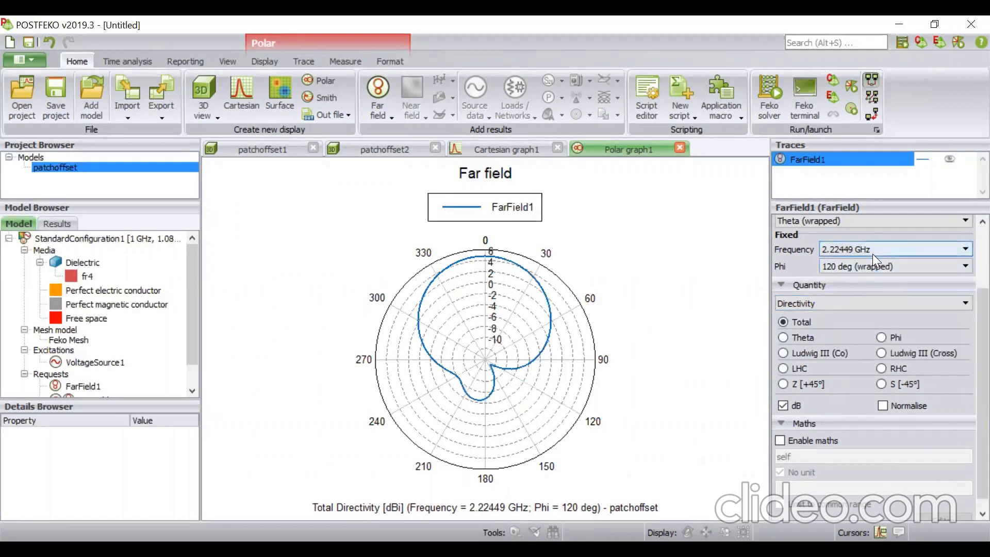
pyautogui.scroll(-1, 872, 254)
pyautogui.scroll(3, 969, 257)
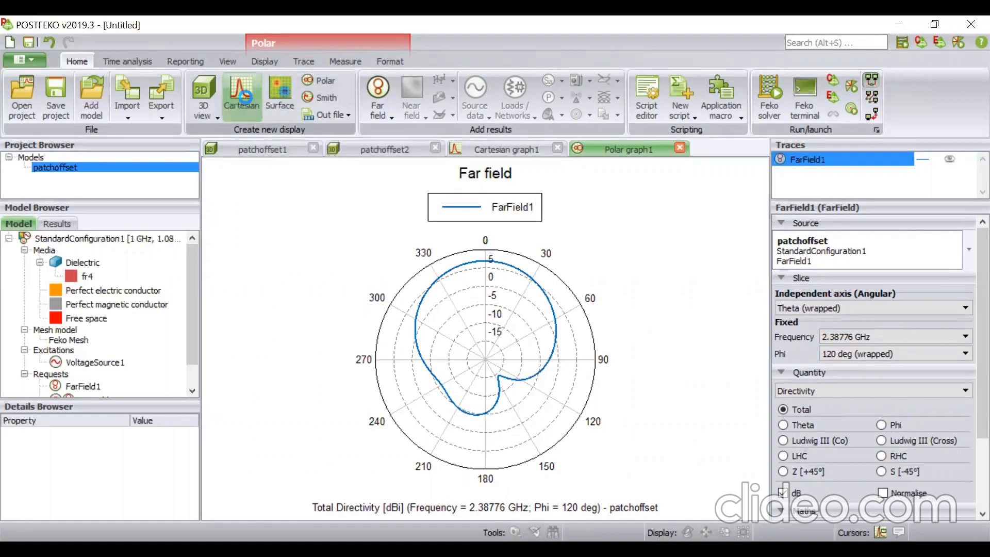
# Create a new Cartesian graph of VoltageSource1's reflection coefficient magnitude over frequency, shown in dB
pyautogui.click(243, 96)
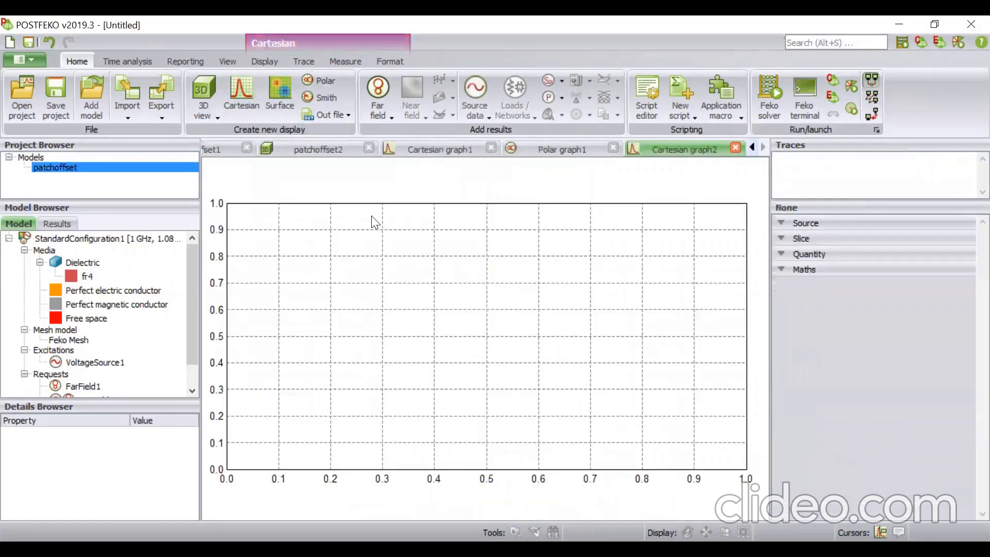
pyautogui.click(480, 98)
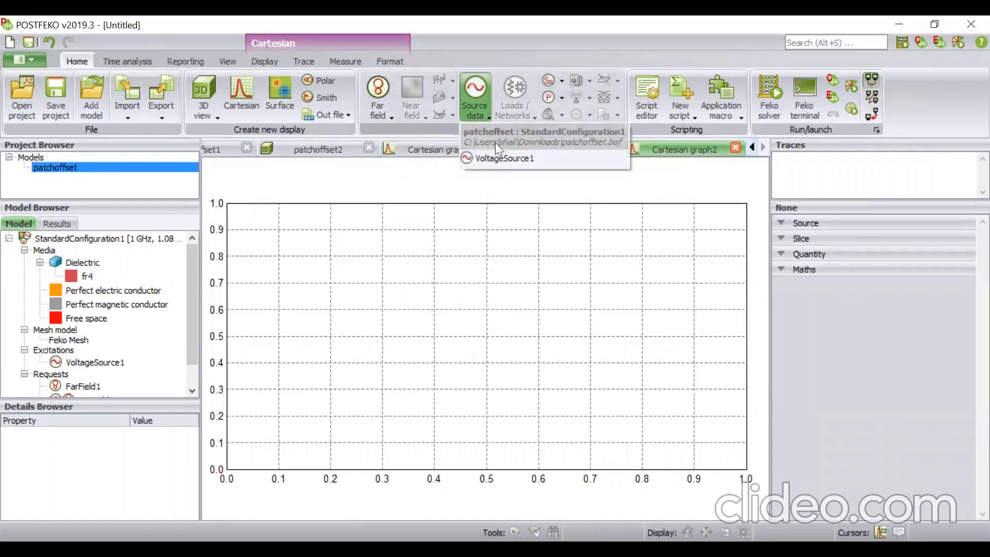
pyautogui.click(497, 160)
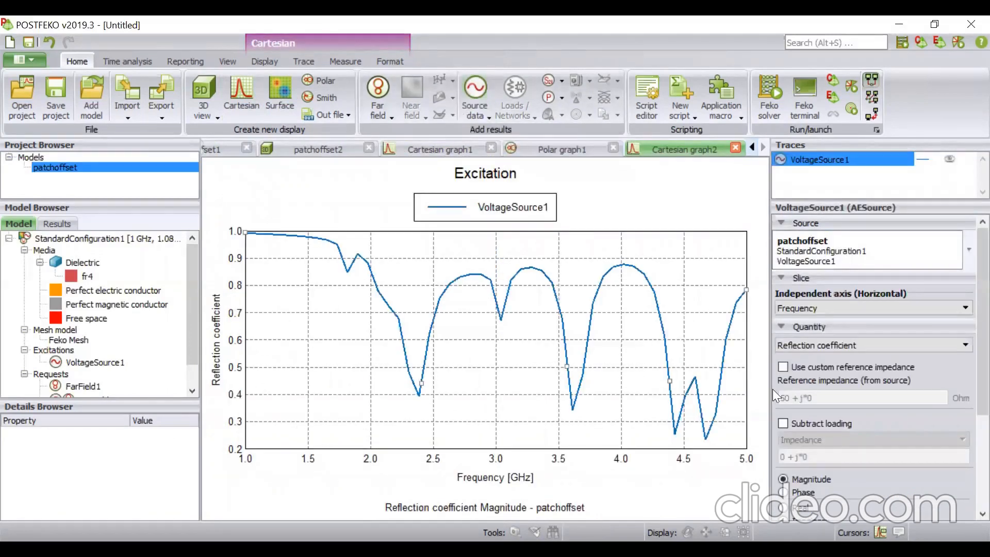
pyautogui.scroll(-3, 837, 447)
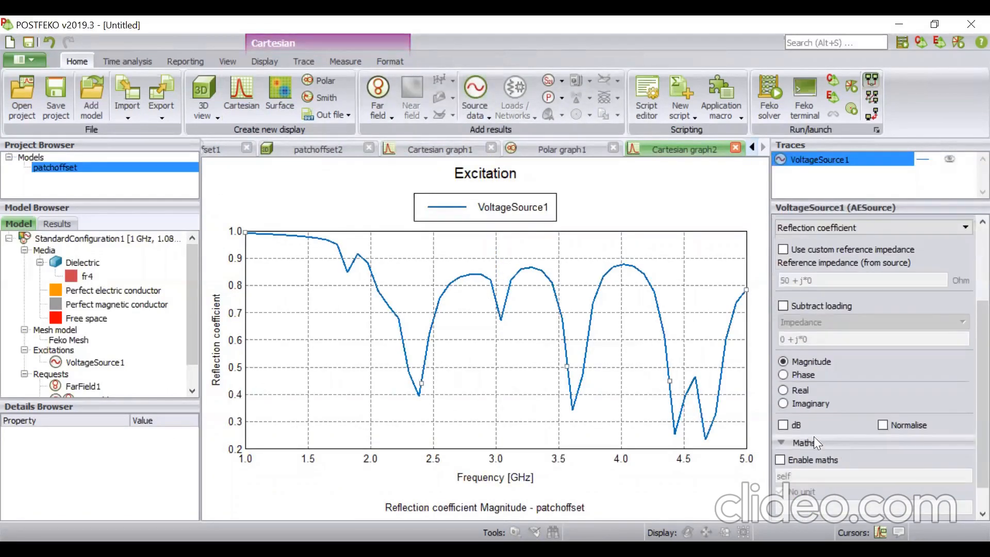
pyautogui.click(781, 425)
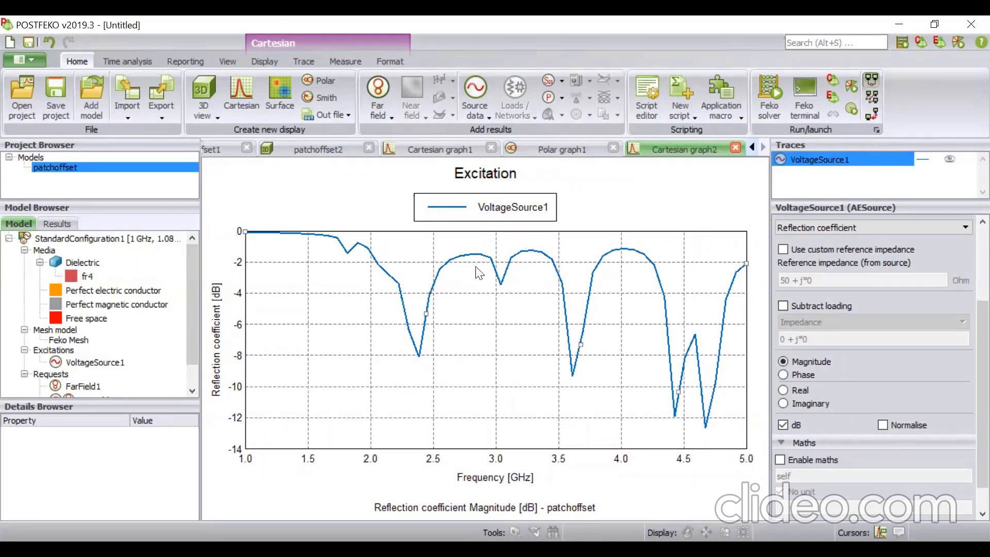
# View VoltageSource1's current over frequency in dB, and change the trace quantity to Impedance
pyautogui.scroll(2, 820, 404)
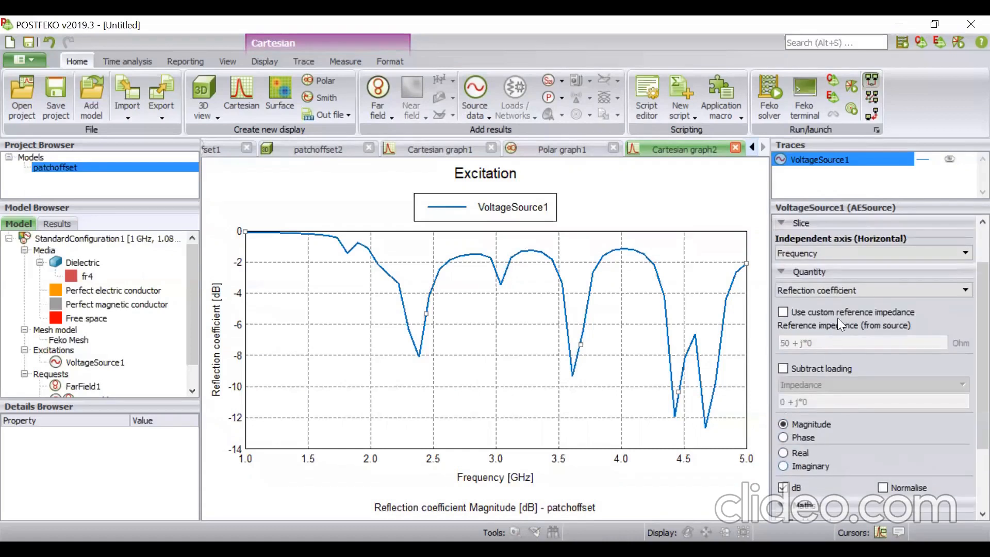
pyautogui.click(849, 288)
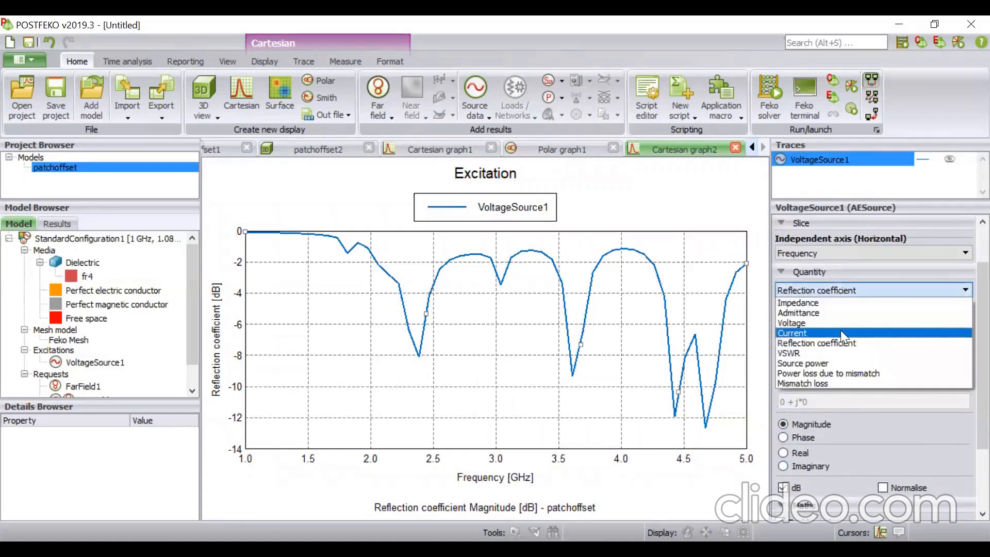
pyautogui.click(840, 330)
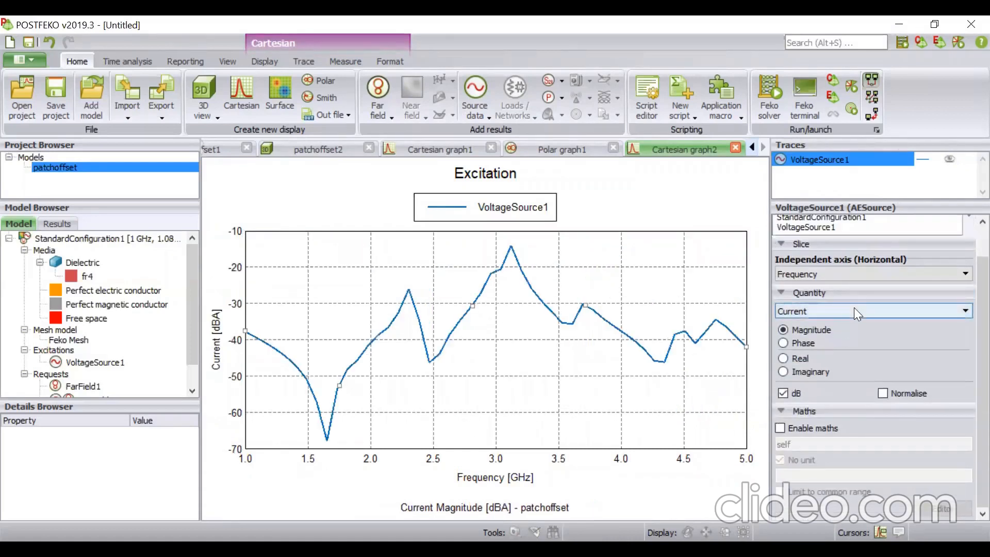
pyautogui.click(854, 307)
pyautogui.click(853, 377)
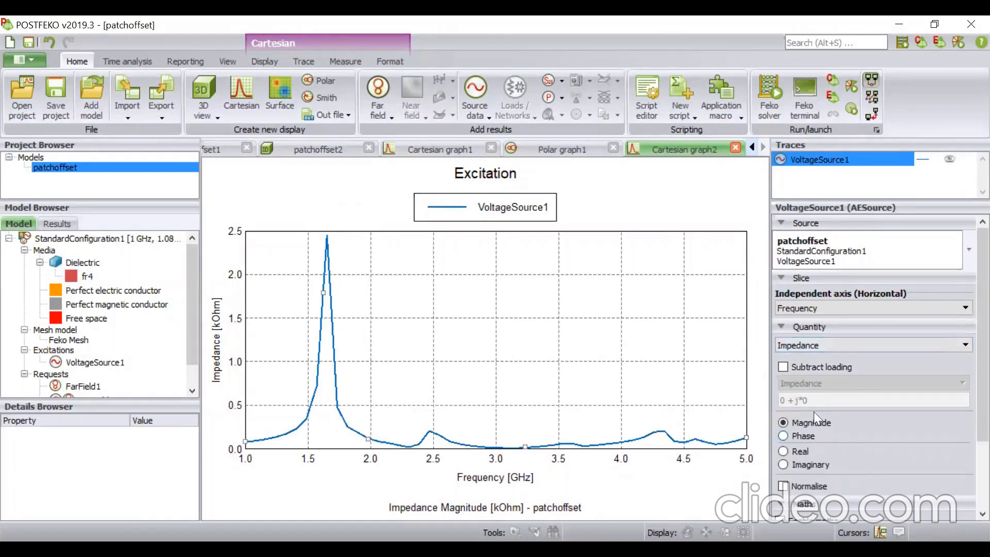
# Change the VoltageSource1 trace's quantity to Admittance to plot its magnitude over frequency
pyautogui.scroll(-2, 825, 398)
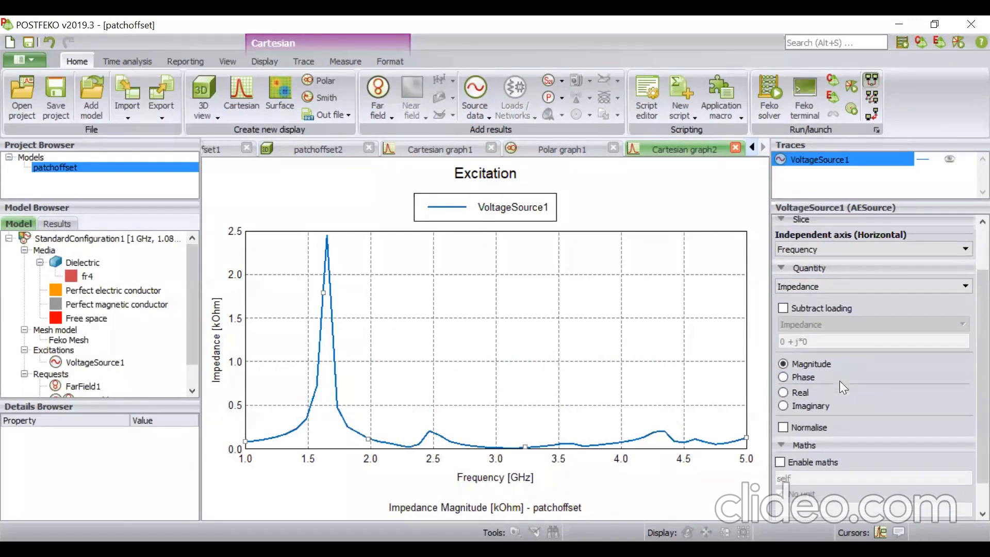
pyautogui.click(844, 279)
pyautogui.click(844, 305)
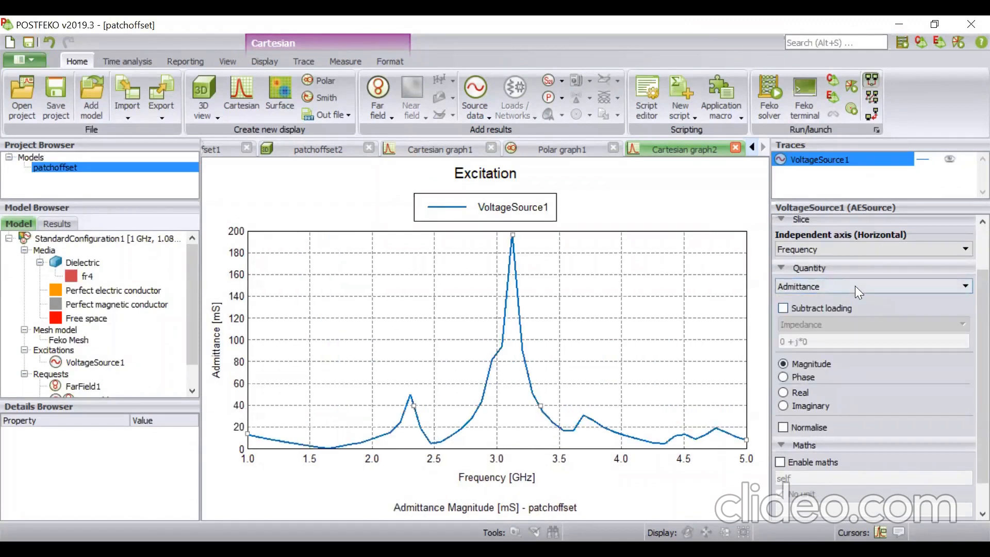